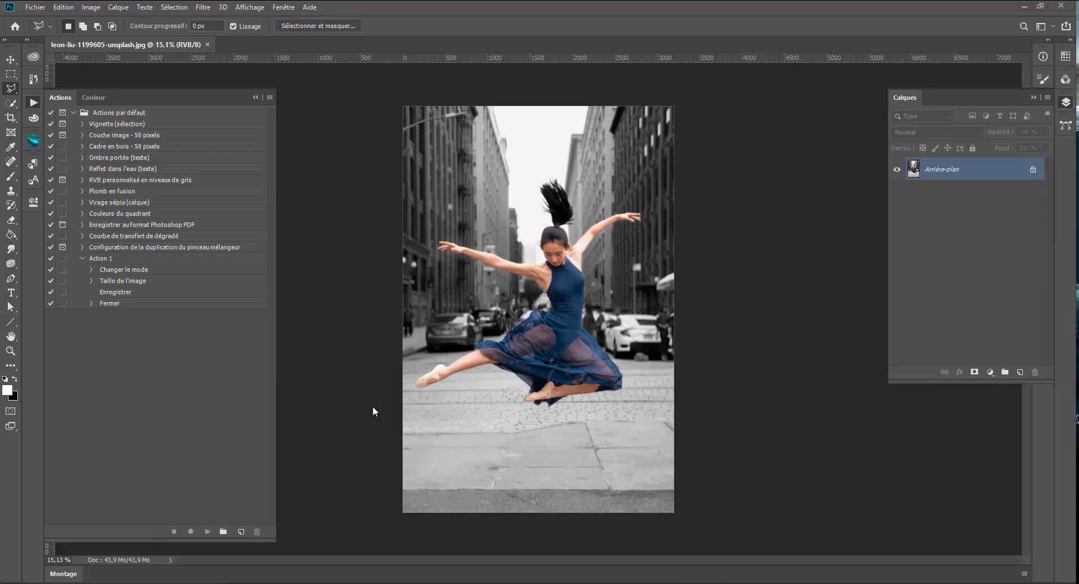
# Step: Set up the Pen tool in Tracé mode with Afficher le déplacement enabled, and collapse the Actions panel
pyautogui.click(11, 278)
pyautogui.click(10, 278)
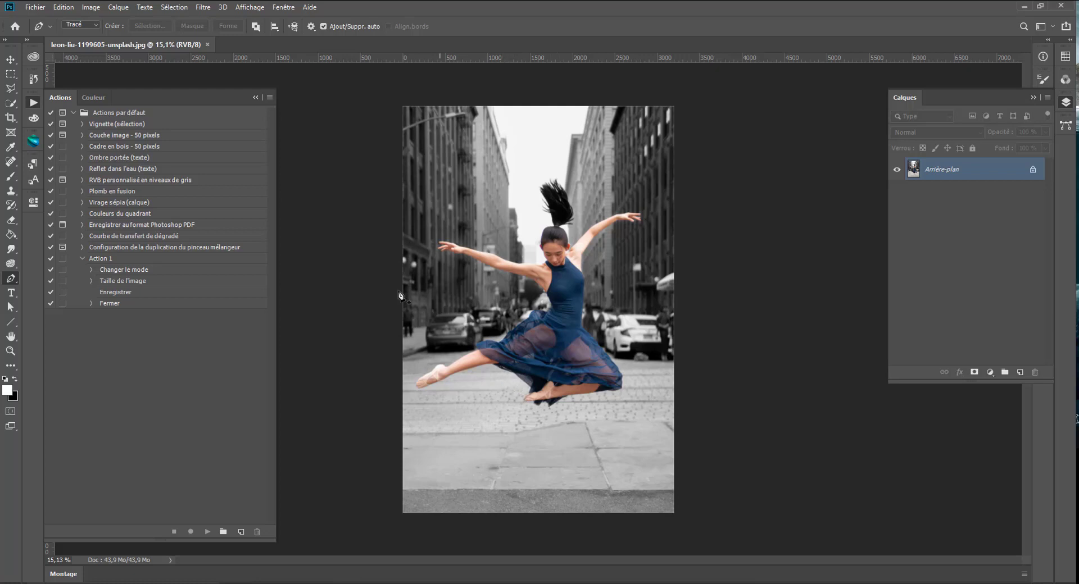
pyautogui.click(78, 31)
pyautogui.click(310, 27)
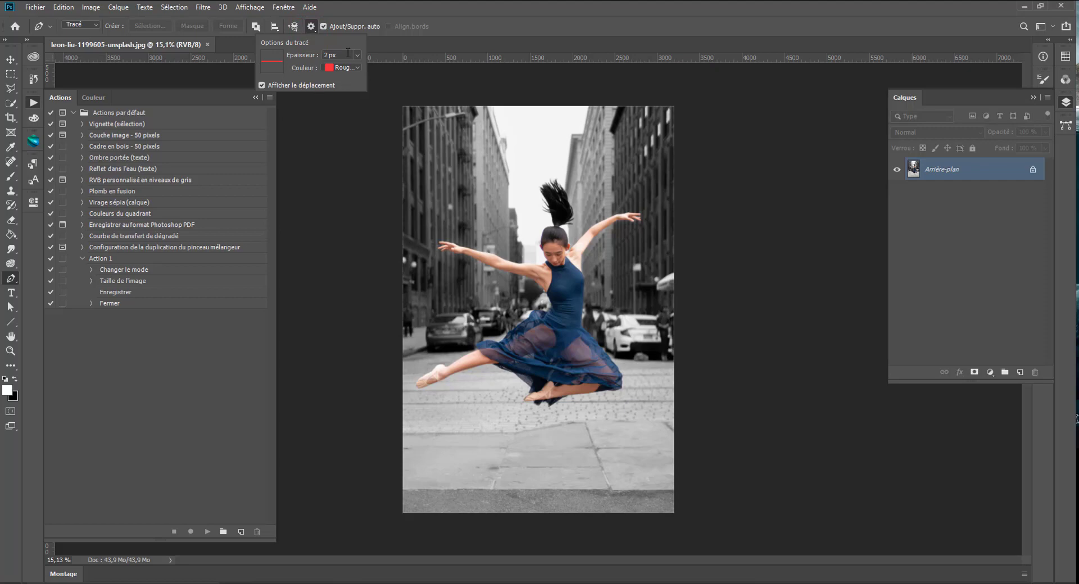
pyautogui.click(261, 85)
pyautogui.scroll(6, 516, 374)
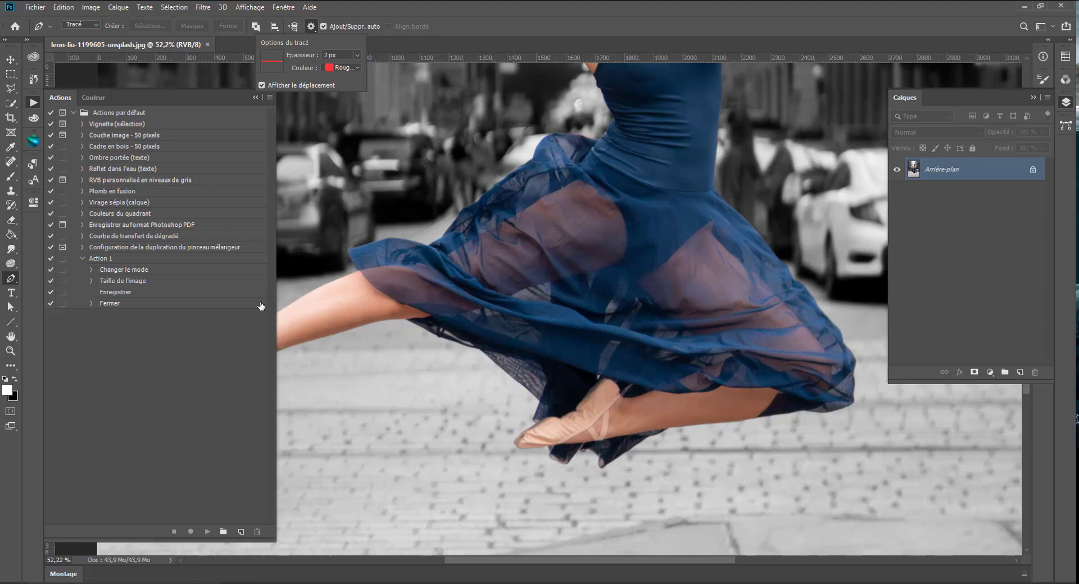
pyautogui.click(33, 103)
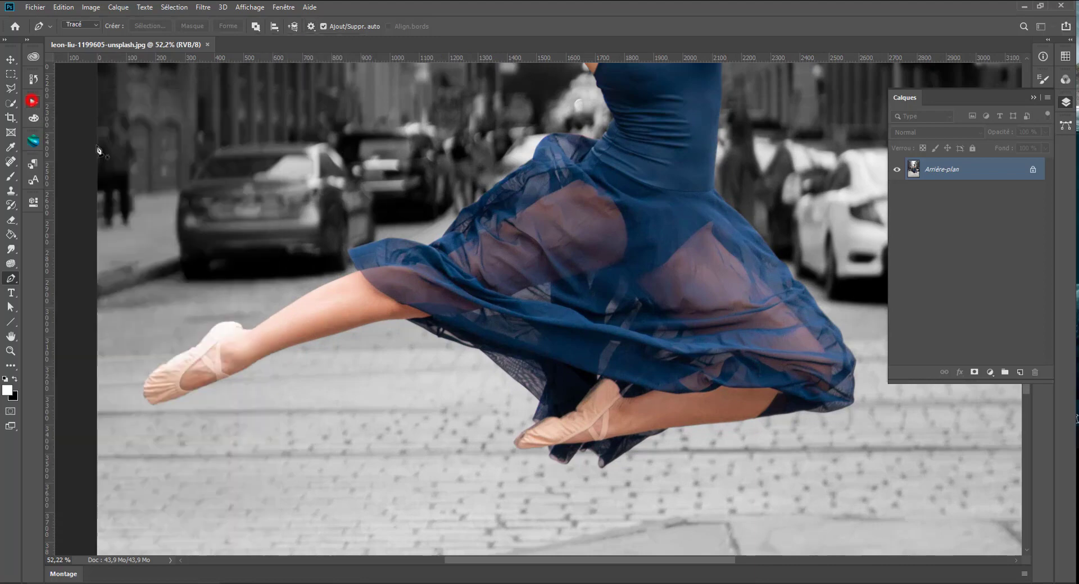
# Step: Start a pen path beside the tucked foot and trace the skirt's lower hem up to the extended leg
pyautogui.moveTo(533, 420); pyautogui.dragTo(540, 403)
pyautogui.click(479, 349)
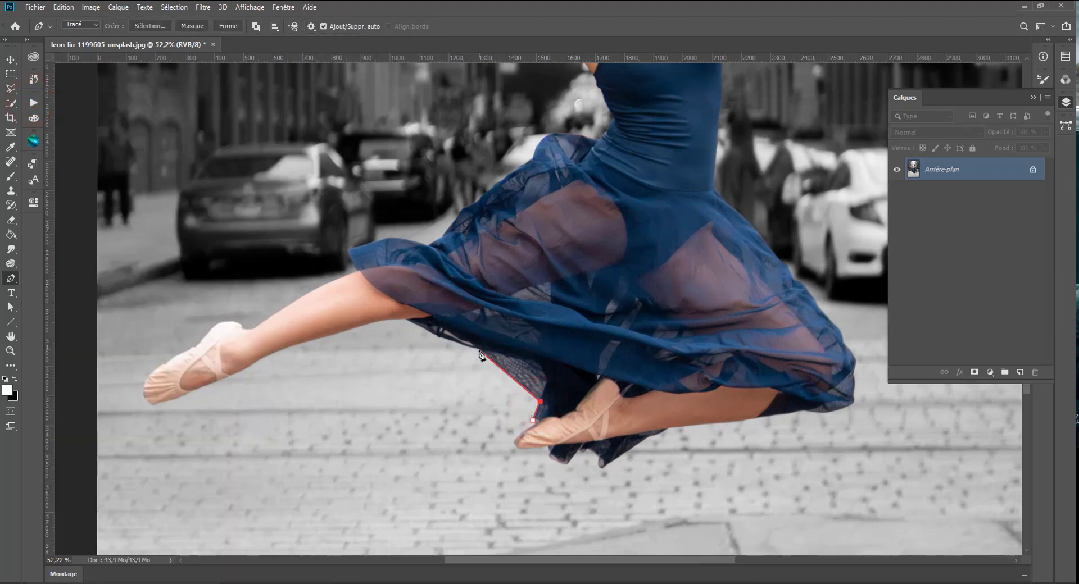
pyautogui.click(435, 336)
pyautogui.click(404, 319)
# Step: Continue the path along the underside of the extended leg to the tip of the ballet shoe
pyautogui.moveTo(375, 303); pyautogui.dragTo(365, 298)
pyautogui.moveTo(322, 339); pyautogui.dragTo(150, 406)
pyautogui.click(182, 397)
pyautogui.click(152, 407)
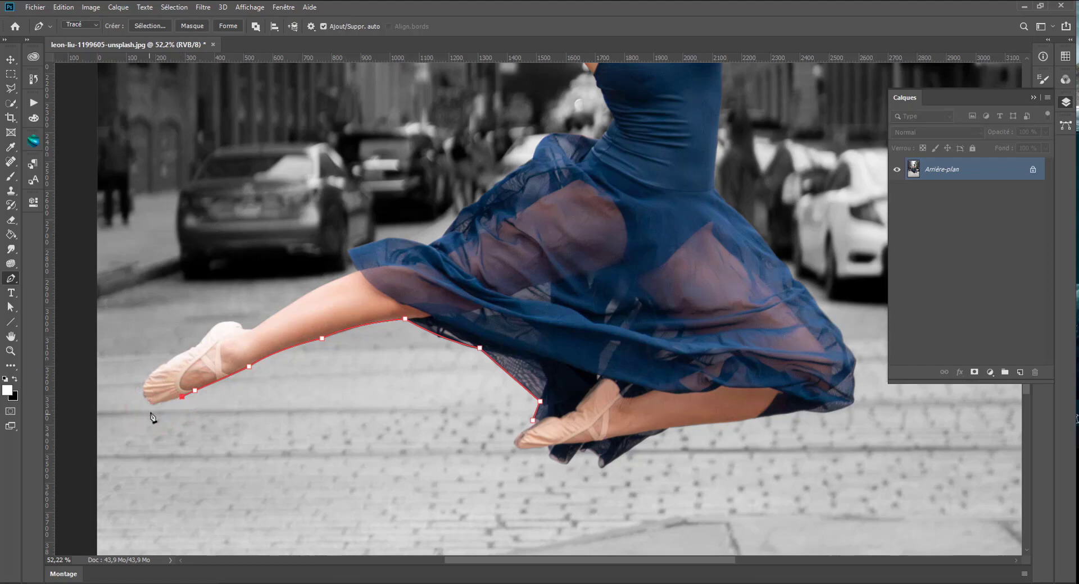
pyautogui.click(153, 406)
pyautogui.click(151, 405)
# Step: Trace around the toe and along the top of the ballet shoe to the heel and ankle
pyautogui.click(156, 368)
pyautogui.moveTo(157, 369); pyautogui.dragTo(186, 349)
pyautogui.click(190, 349)
pyautogui.click(197, 345)
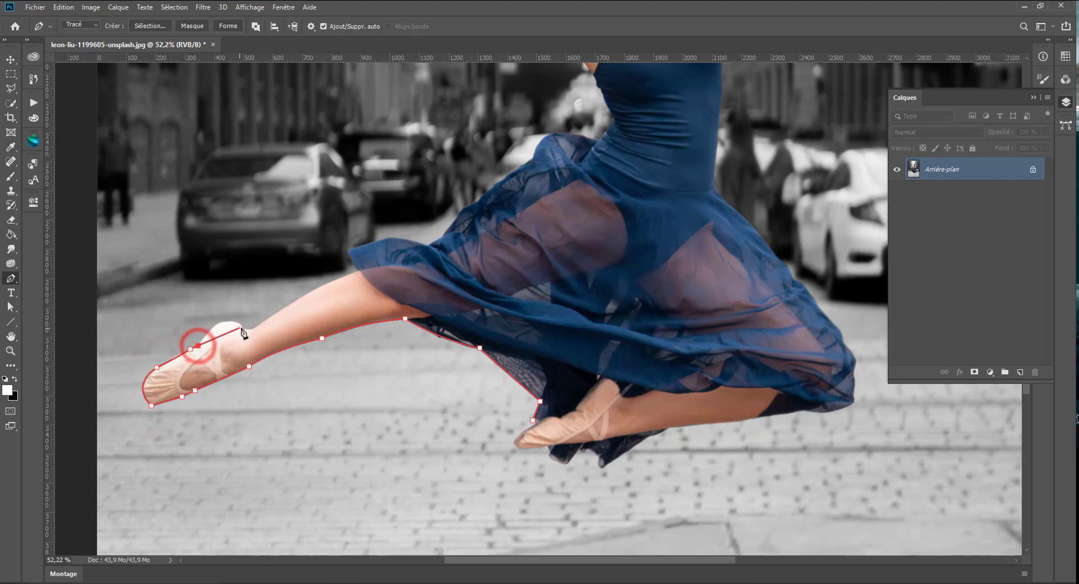
pyautogui.click(241, 323)
pyautogui.moveTo(241, 324)
pyautogui.mouseDown()
pyautogui.moveTo(266, 334)
pyautogui.moveTo(243, 329)
pyautogui.mouseUp()
pyautogui.click(252, 330)
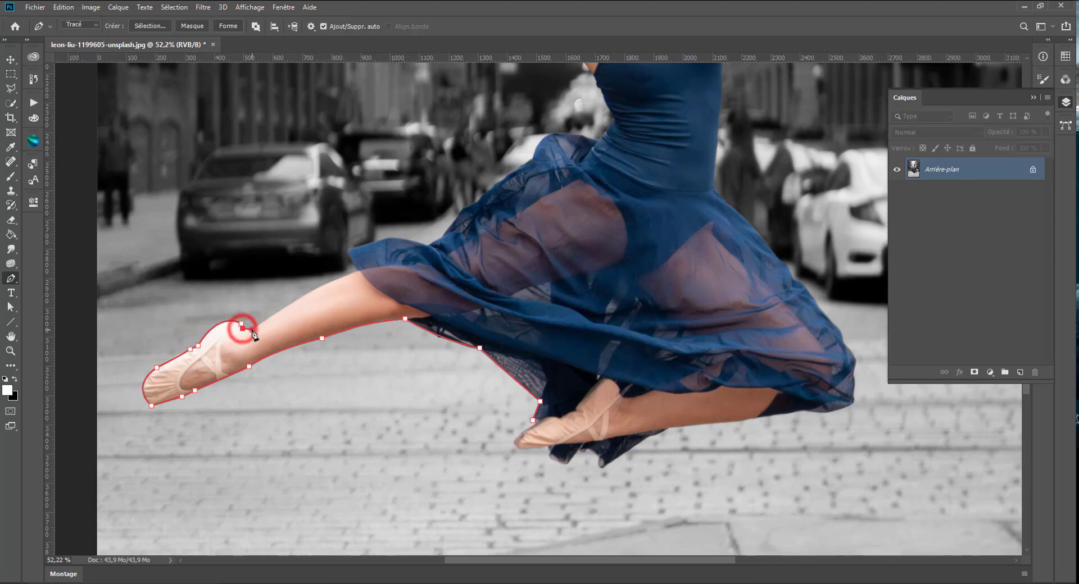
# Step: Continue the path along the top of the extended leg and the skirt's upper edge to the waist and bodice side
pyautogui.moveTo(361, 272); pyautogui.dragTo(442, 239)
pyautogui.click(346, 247)
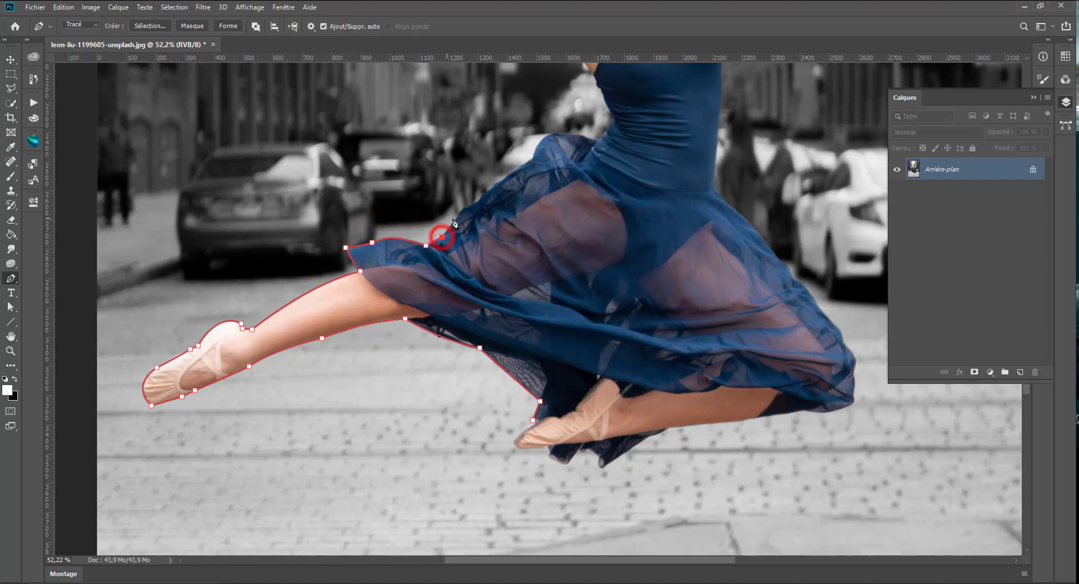
pyautogui.click(455, 220)
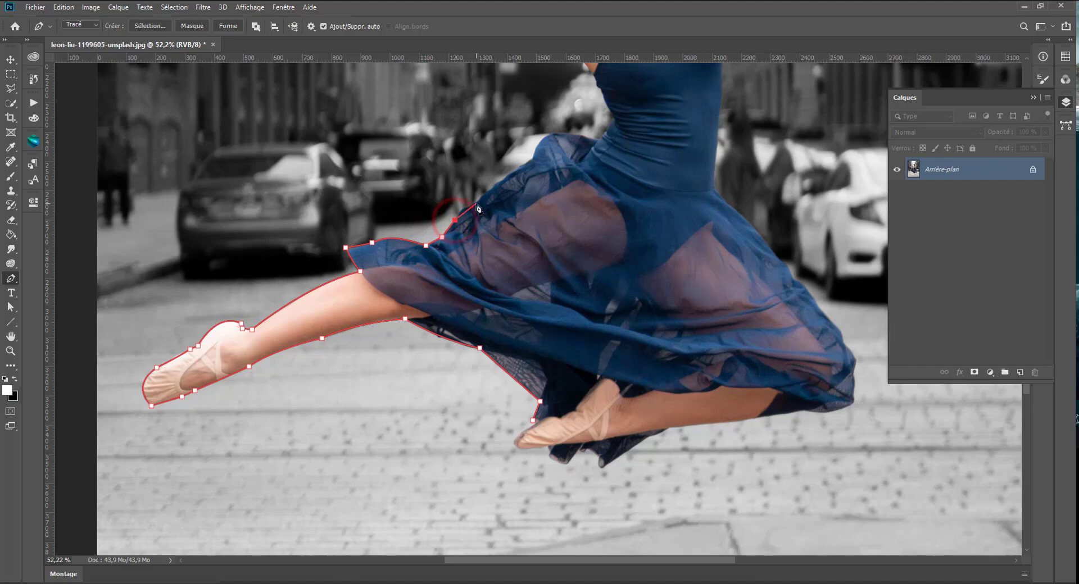
pyautogui.moveTo(476, 203); pyautogui.dragTo(457, 243)
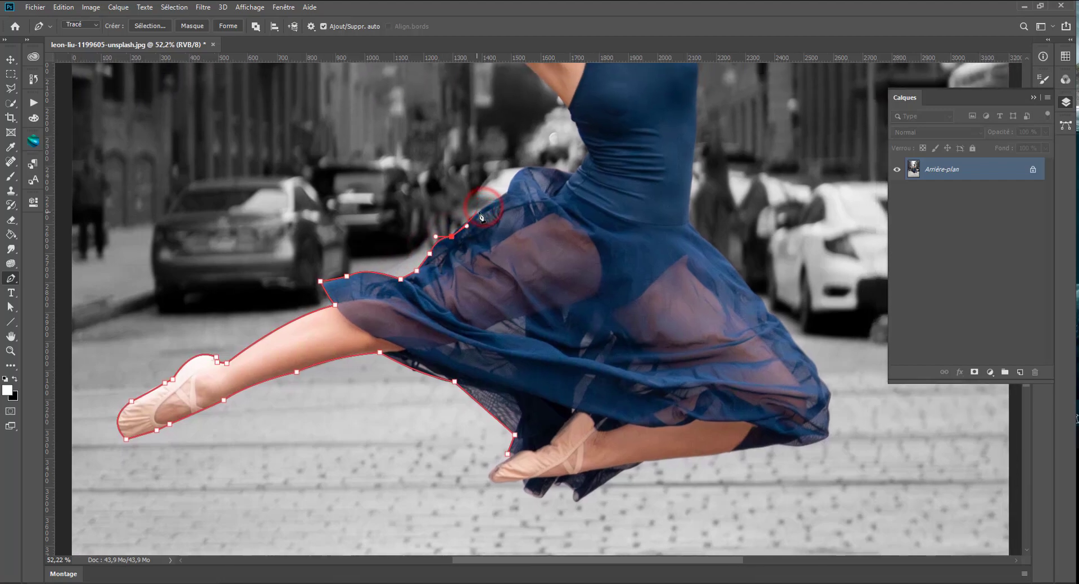
pyautogui.moveTo(490, 205); pyautogui.dragTo(589, 202)
pyautogui.click(594, 214)
pyautogui.click(585, 198)
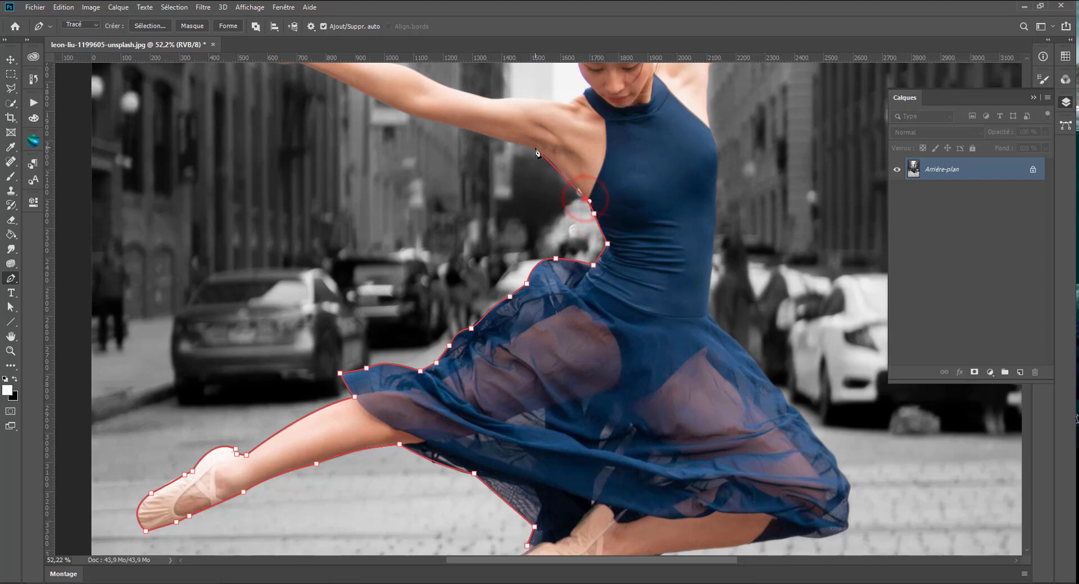
# Step: Trace from the armpit along the underside of the dancer's arm at image left to the wrist
pyautogui.moveTo(533, 146); pyautogui.dragTo(637, 232)
pyautogui.moveTo(563, 207); pyautogui.dragTo(539, 193)
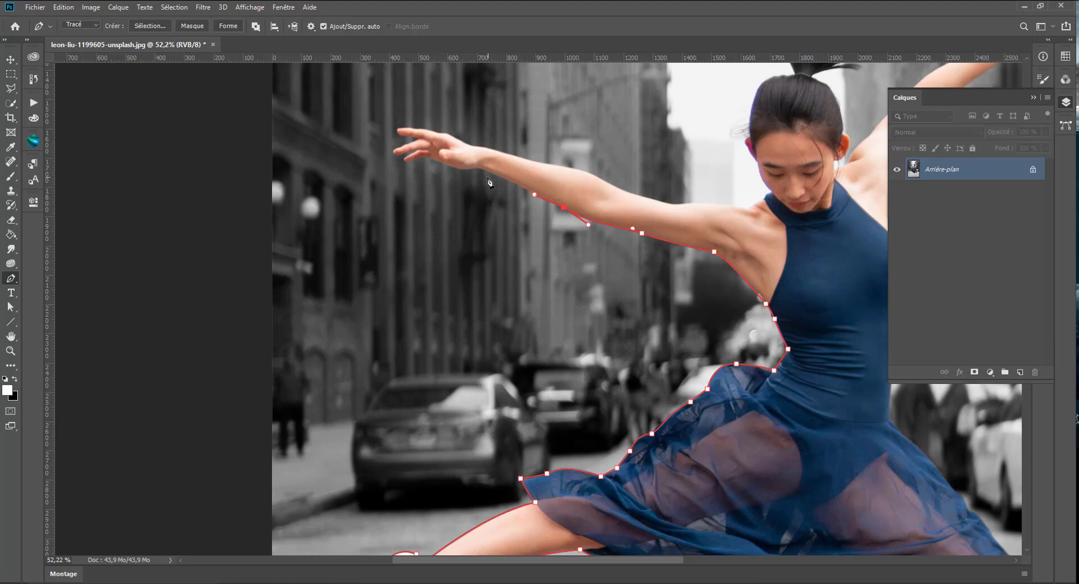
pyautogui.moveTo(482, 170); pyautogui.dragTo(475, 170)
pyautogui.scroll(3, 475, 169)
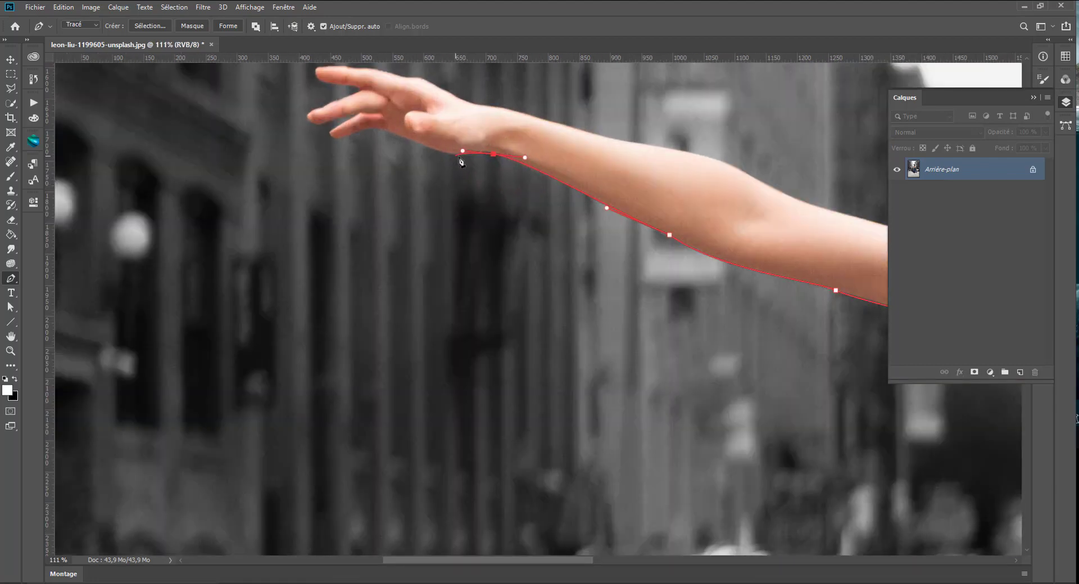
pyautogui.keyDown('alt'); pyautogui.click(493, 154); pyautogui.keyUp('alt')
pyautogui.moveTo(463, 154); pyautogui.dragTo(442, 153)
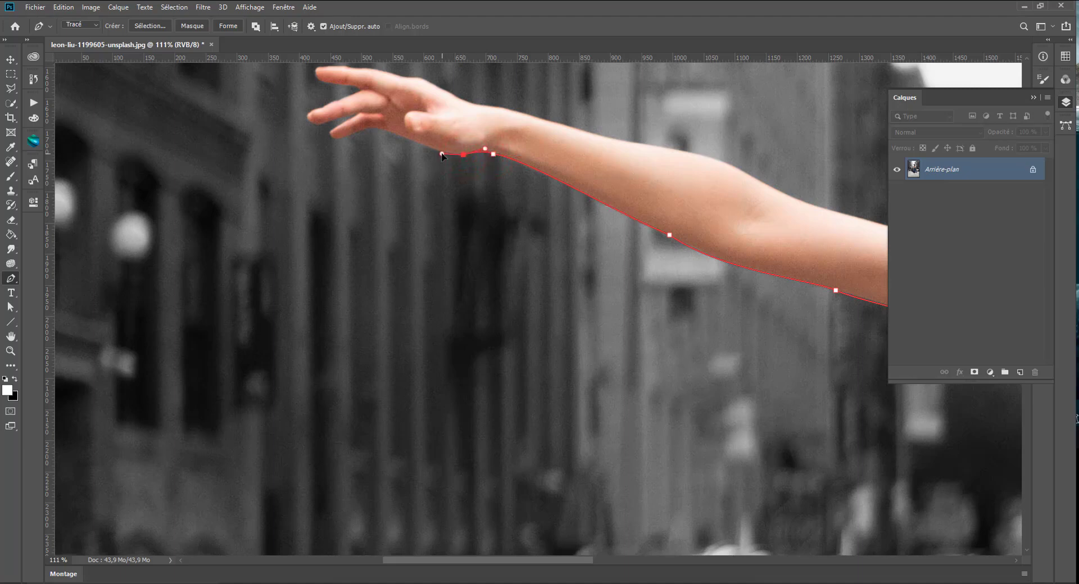
# Step: Outline the heel of the hand at image left and its lower fingers with closely spaced anchor points
pyautogui.click(401, 136)
pyautogui.click(375, 129)
pyautogui.moveTo(348, 136)
pyautogui.mouseDown()
pyautogui.moveTo(322, 137)
pyautogui.moveTo(341, 128)
pyautogui.mouseUp()
pyautogui.click(360, 115)
pyautogui.moveTo(317, 124); pyautogui.dragTo(334, 103)
pyautogui.click(362, 88)
pyautogui.moveTo(336, 95); pyautogui.dragTo(334, 144)
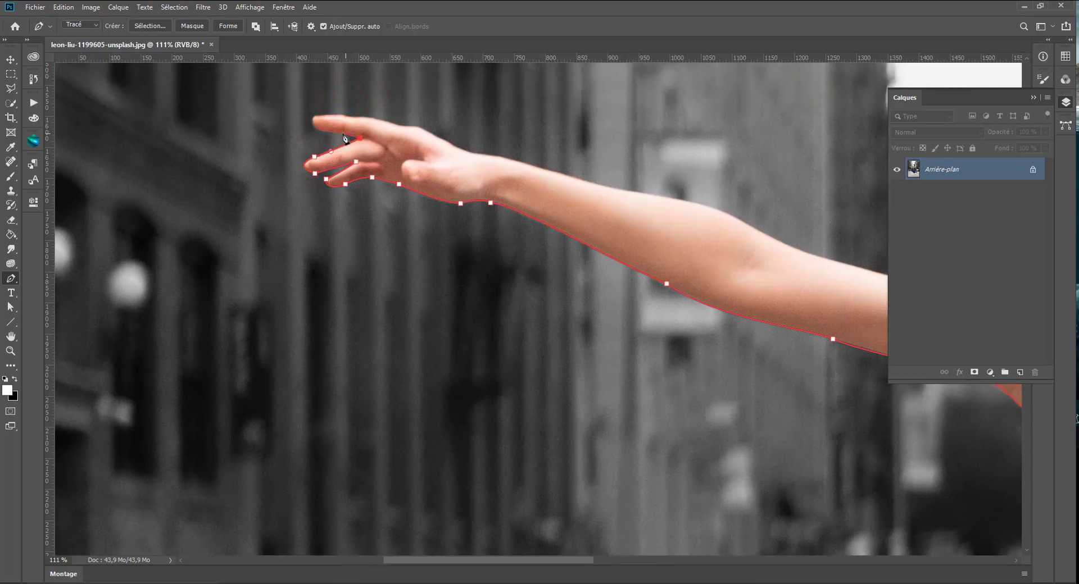
# Step: Trace the uppermost finger and the back of the hand at image left towards the wrist
pyautogui.click(328, 133)
pyautogui.moveTo(315, 116)
pyautogui.mouseDown()
pyautogui.moveTo(324, 102)
pyautogui.moveTo(320, 115)
pyautogui.mouseUp()
pyautogui.click(344, 117)
pyautogui.click(365, 116)
pyautogui.click(406, 126)
pyautogui.click(429, 133)
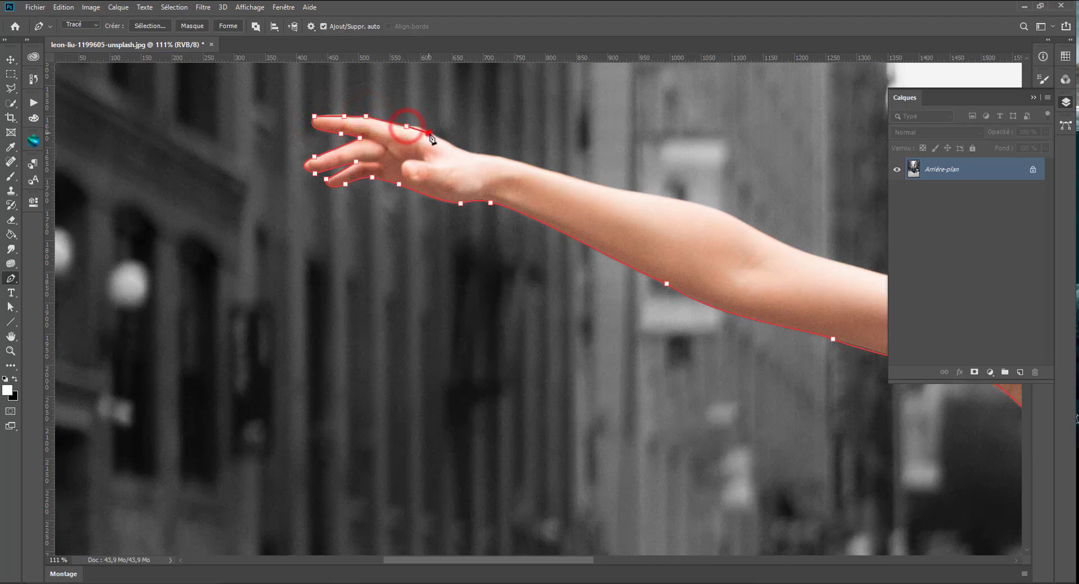
pyautogui.click(453, 146)
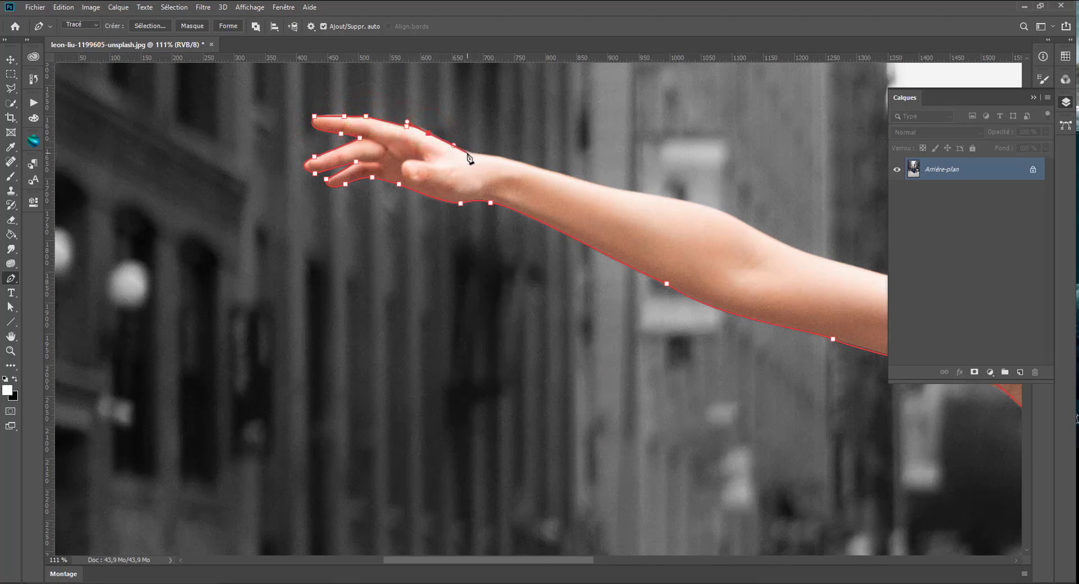
# Step: Continue the path along the upper edge of the arm at image left to the shoulder and dress collar
pyautogui.moveTo(471, 157); pyautogui.dragTo(312, 145)
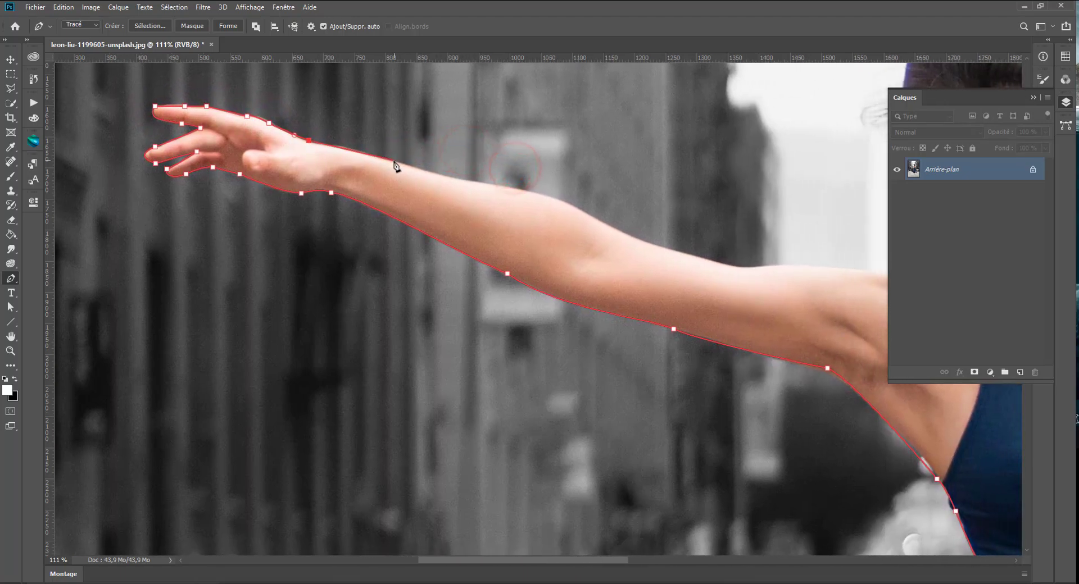
pyautogui.click(394, 162)
pyautogui.scroll(-5, 396, 165)
pyautogui.moveTo(445, 194); pyautogui.dragTo(349, 214)
pyautogui.click(366, 203)
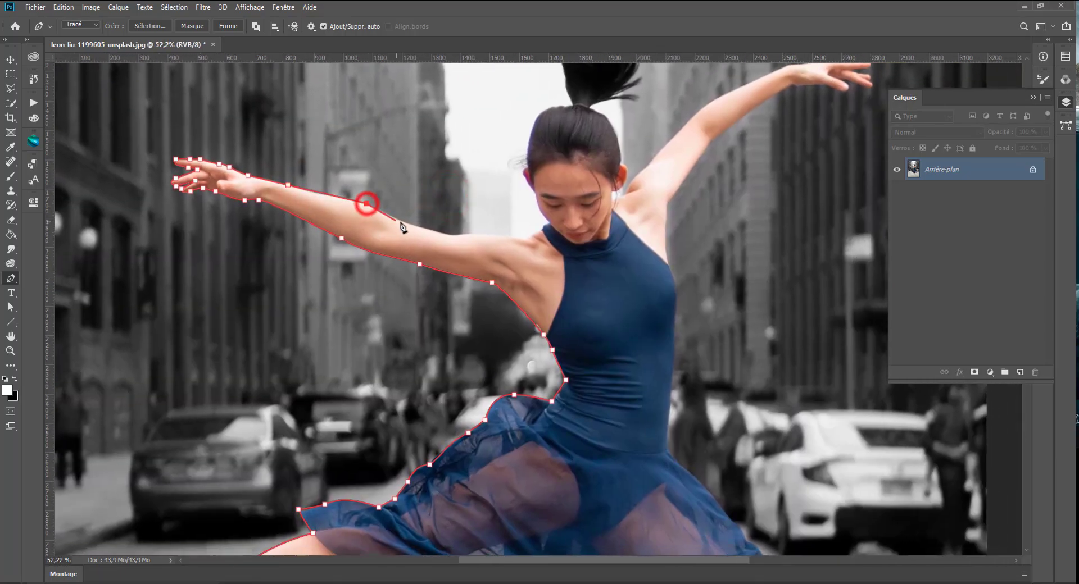
pyautogui.moveTo(437, 231); pyautogui.dragTo(456, 239)
pyautogui.click(476, 233)
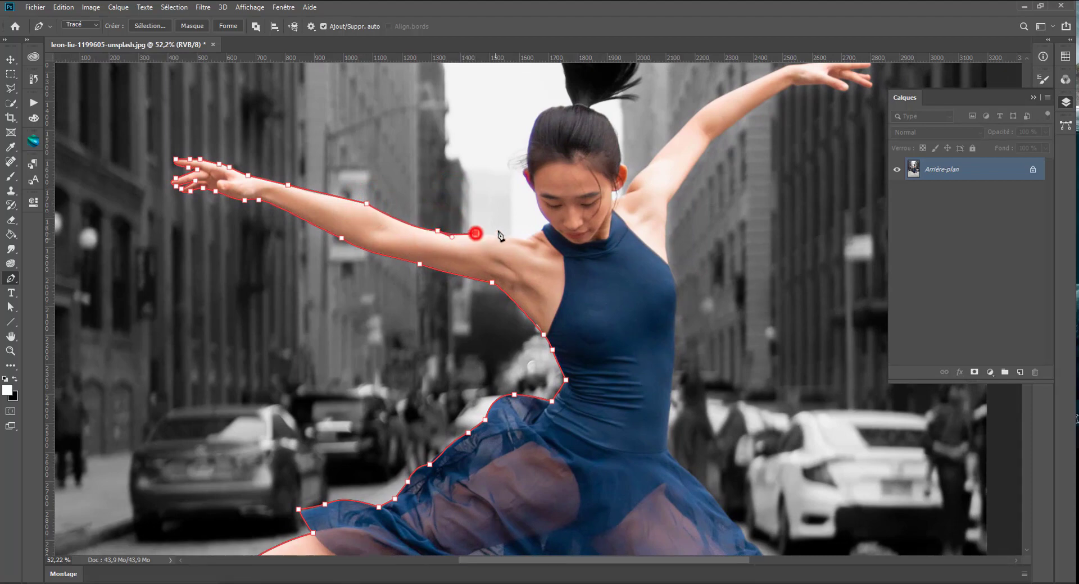
pyautogui.click(528, 238)
pyautogui.click(547, 223)
# Step: Trace the jaw, ear and side of the head on the image-left side up to the top of the head
pyautogui.scroll(1, 553, 226)
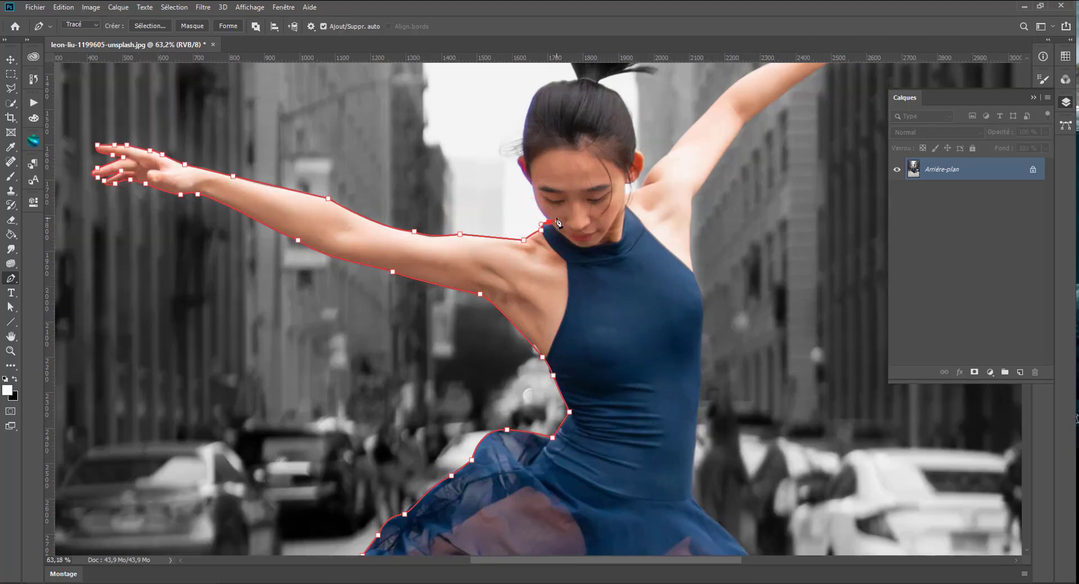
pyautogui.scroll(1, 558, 223)
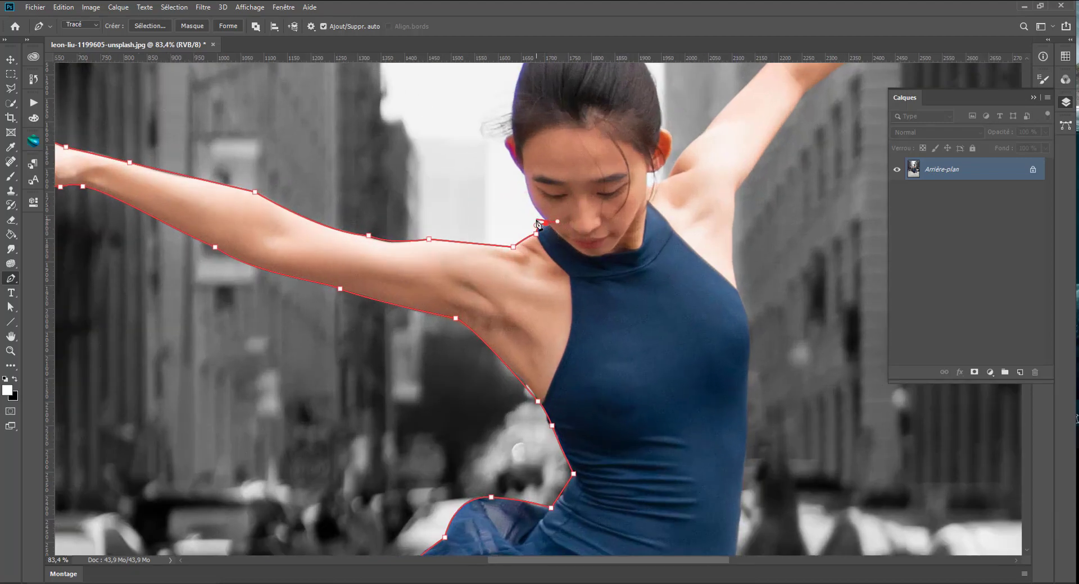
pyautogui.keyDown('alt'); pyautogui.click(547, 223); pyautogui.keyUp('alt')
pyautogui.moveTo(525, 176); pyautogui.dragTo(526, 148)
pyautogui.keyDown('alt'); pyautogui.click(525, 177); pyautogui.keyUp('alt')
pyautogui.moveTo(507, 139)
pyautogui.mouseDown()
pyautogui.moveTo(517, 127)
pyautogui.moveTo(513, 249)
pyautogui.mouseUp()
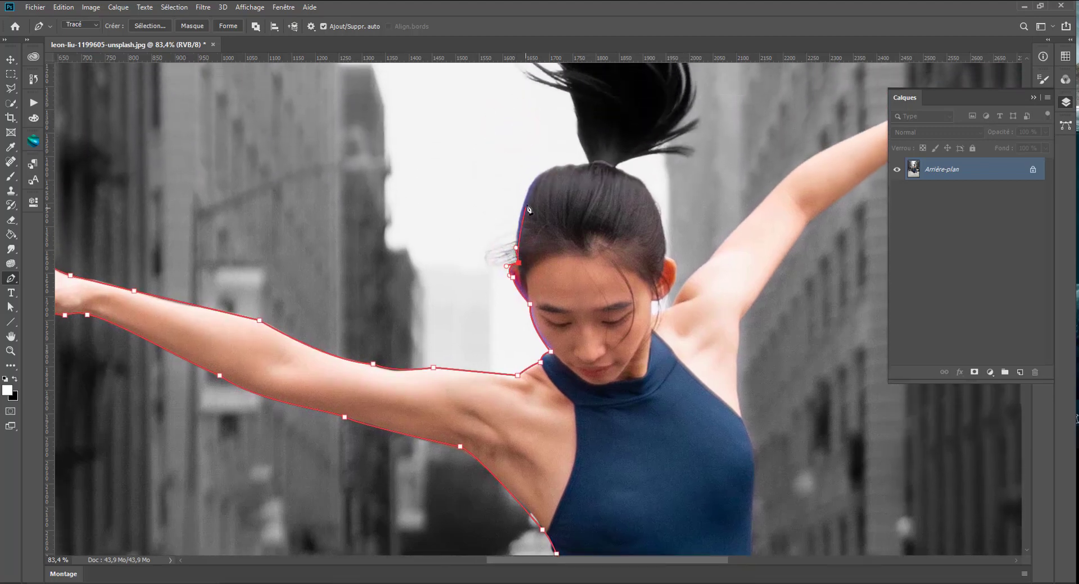
pyautogui.moveTo(544, 171); pyautogui.dragTo(529, 124)
# Step: Outline the main mass of the ponytail, cutting across the loose strands at its tip and sides
pyautogui.scroll(3, 580, 158)
pyautogui.scroll(3, 571, 163)
pyautogui.click(528, 122)
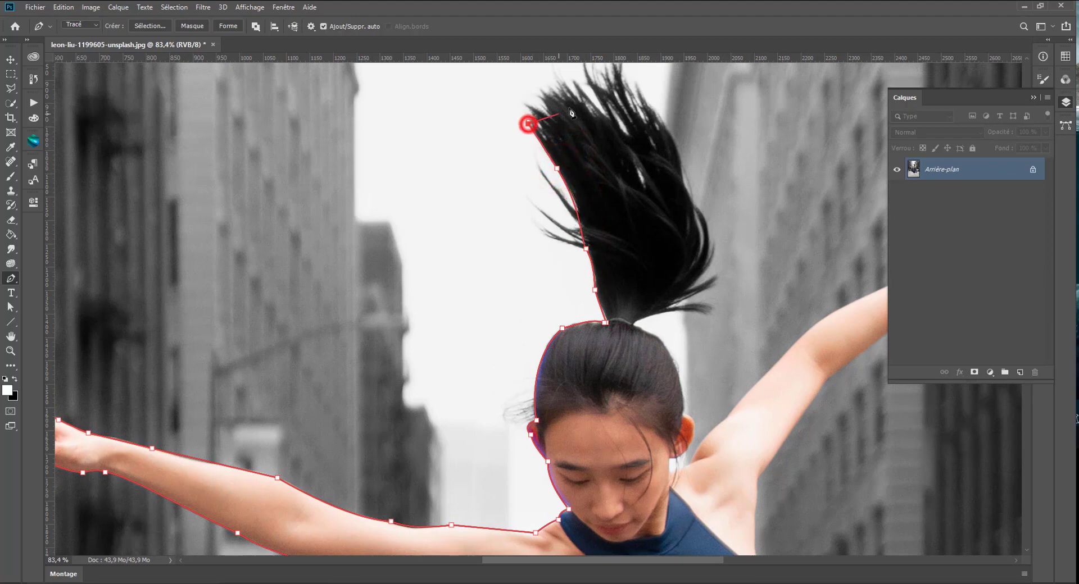
pyautogui.moveTo(610, 118); pyautogui.dragTo(655, 127)
pyautogui.click(674, 139)
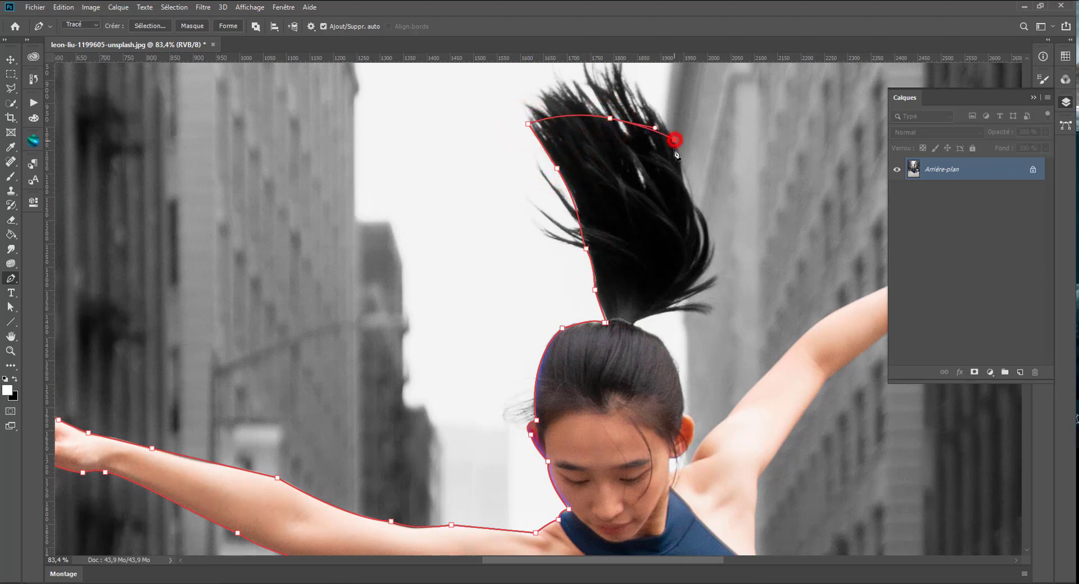
pyautogui.moveTo(687, 192); pyautogui.dragTo(695, 198)
pyautogui.moveTo(705, 265); pyautogui.dragTo(688, 291)
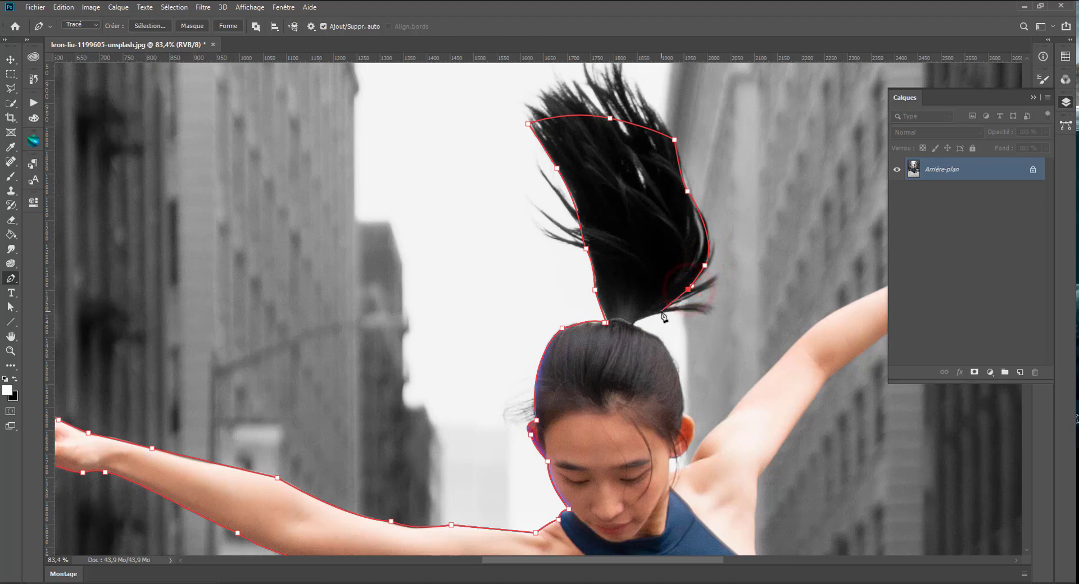
pyautogui.click(661, 314)
# Step: Trace down the image-right side of the head, around the ear and neck gap, to the raised arm's shoulder
pyautogui.moveTo(634, 324); pyautogui.dragTo(647, 333)
pyautogui.moveTo(675, 370); pyautogui.dragTo(691, 353)
pyautogui.moveTo(664, 385)
pyautogui.mouseDown()
pyautogui.moveTo(647, 404)
pyautogui.moveTo(666, 391)
pyautogui.mouseUp()
pyautogui.moveTo(703, 345); pyautogui.dragTo(594, 403)
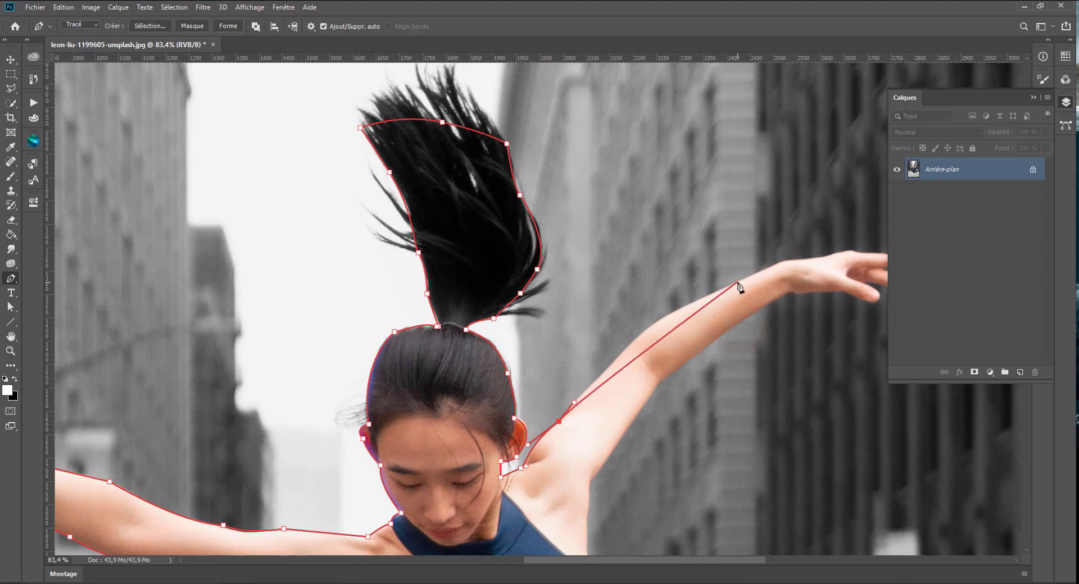
# Step: Trace the upper edge of the arm at image right from the shoulder past the elbow to the wrist
pyautogui.moveTo(738, 283); pyautogui.dragTo(842, 248)
pyautogui.hotkey('ctrl', 'z')
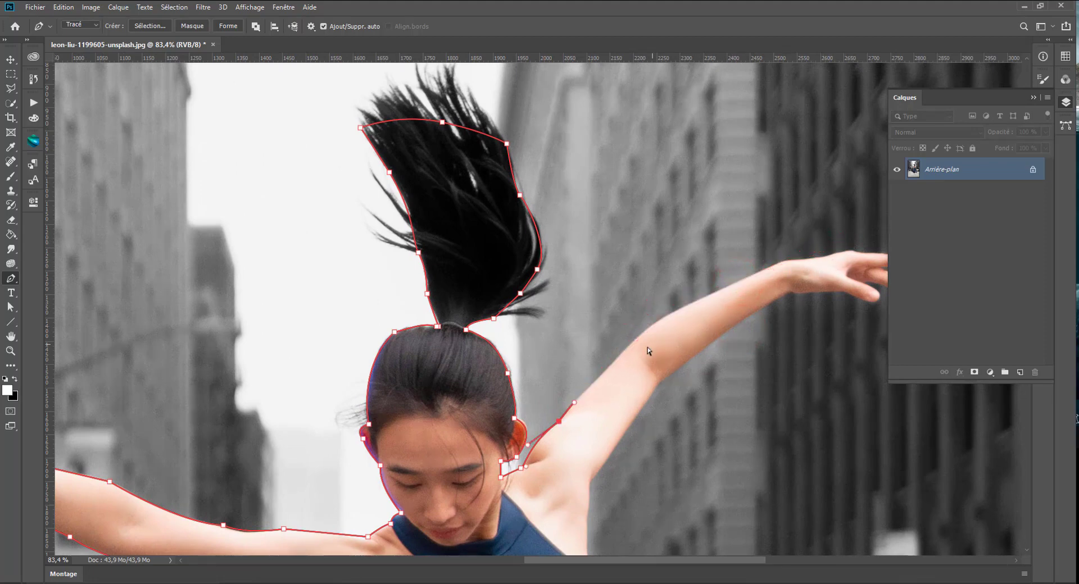
pyautogui.moveTo(655, 323); pyautogui.dragTo(681, 308)
pyautogui.click(781, 263)
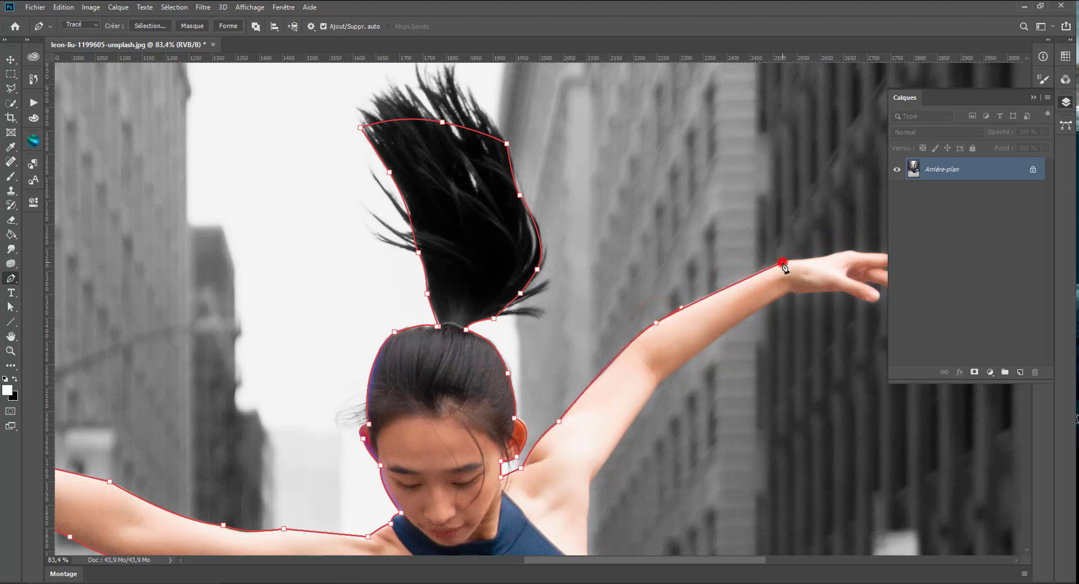
# Step: Outline the back of the hand at image right and its uppermost finger down to the finger gap
pyautogui.moveTo(780, 274); pyautogui.dragTo(719, 267)
pyautogui.click(715, 263)
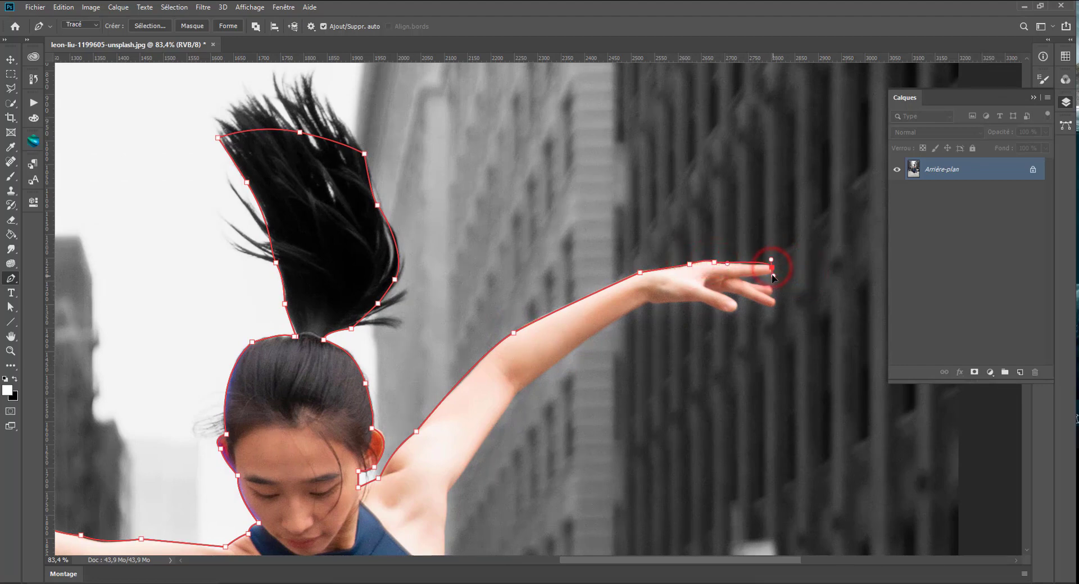
pyautogui.click(757, 276)
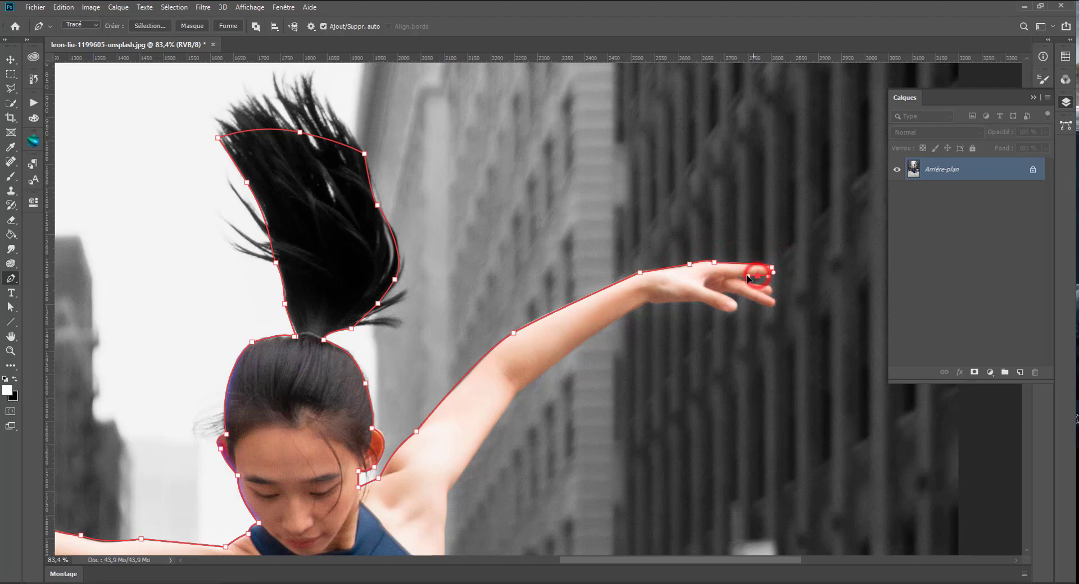
pyautogui.click(734, 277)
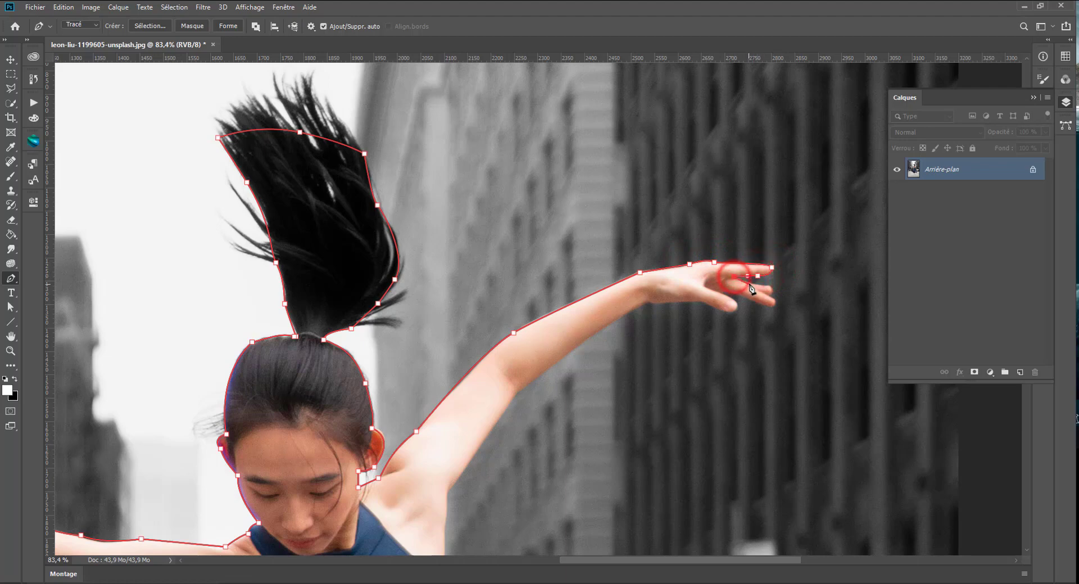
# Step: Trace the remaining fingers and the underside of the hand at image right back to the wrist
pyautogui.click(748, 282)
pyautogui.click(770, 286)
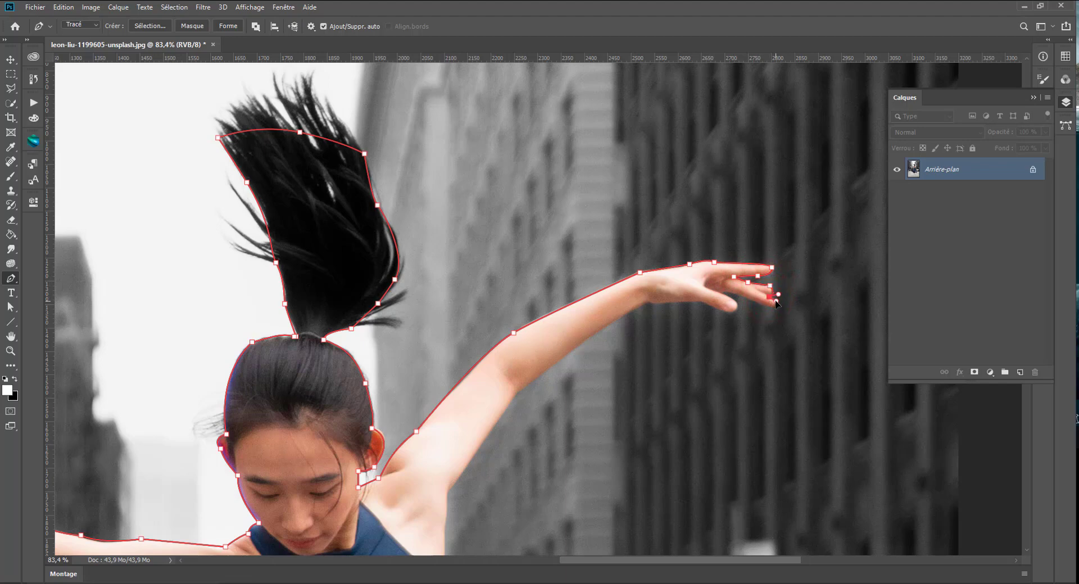
pyautogui.moveTo(769, 307)
pyautogui.mouseDown()
pyautogui.moveTo(725, 296)
pyautogui.moveTo(725, 318)
pyautogui.moveTo(677, 307)
pyautogui.moveTo(619, 321)
pyautogui.mouseUp()
pyautogui.scroll(-3, 614, 326)
pyautogui.hscroll(-3, 615, 326)
pyautogui.click(601, 308)
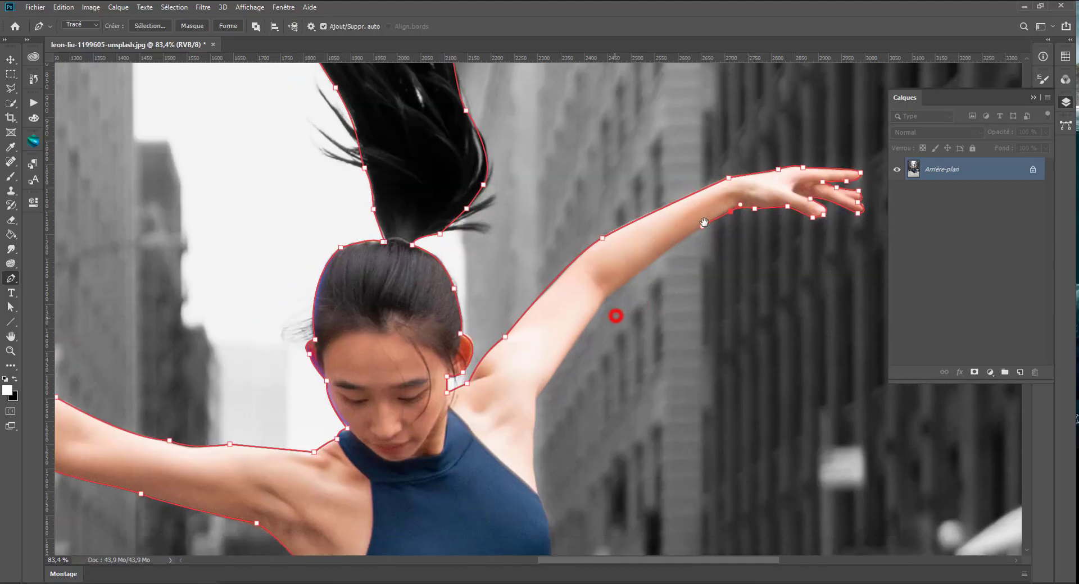
# Step: Trace the underside of the raised arm at image right to the armpit and down the dress's side to the waist
pyautogui.moveTo(601, 312)
pyautogui.mouseDown()
pyautogui.moveTo(592, 333)
pyautogui.moveTo(586, 326)
pyautogui.mouseUp()
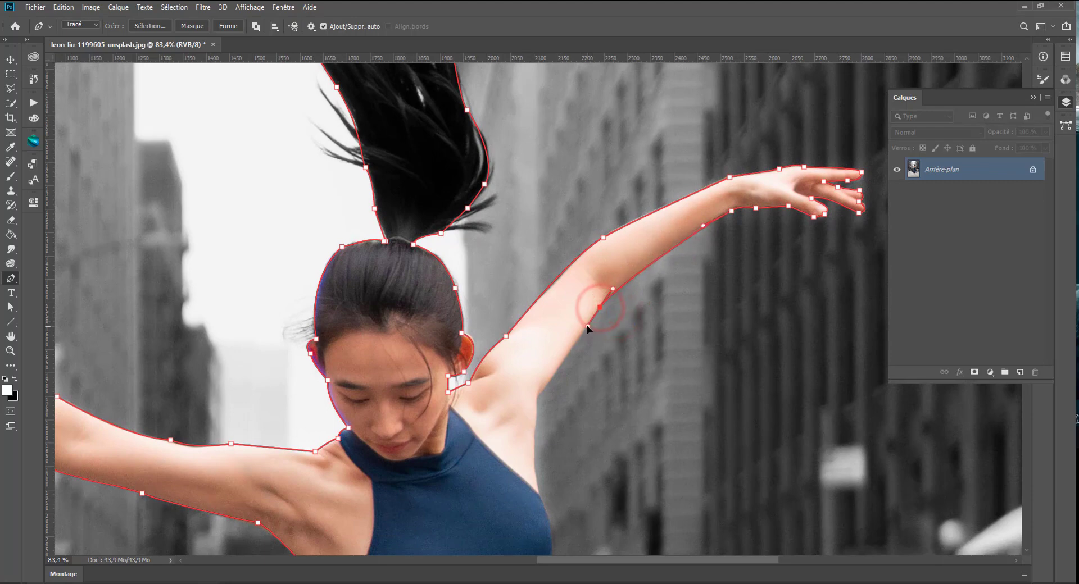
pyautogui.click(535, 400)
pyautogui.moveTo(533, 387); pyautogui.dragTo(485, 269)
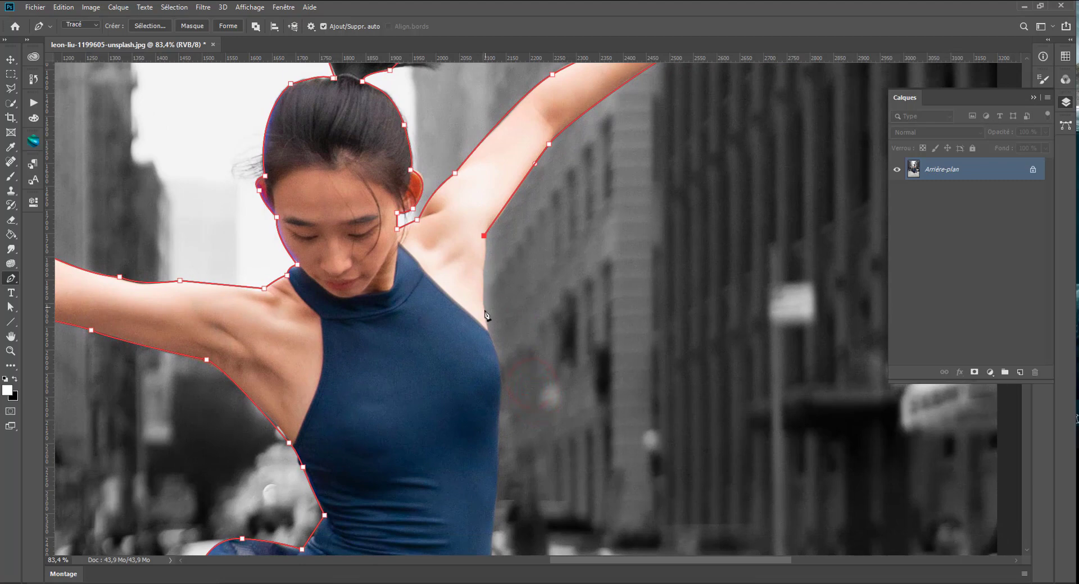
pyautogui.moveTo(488, 330); pyautogui.dragTo(495, 352)
pyautogui.moveTo(490, 438)
pyautogui.mouseDown()
pyautogui.moveTo(489, 457)
pyautogui.moveTo(500, 223)
pyautogui.mouseUp()
pyautogui.moveTo(489, 361); pyautogui.dragTo(488, 380)
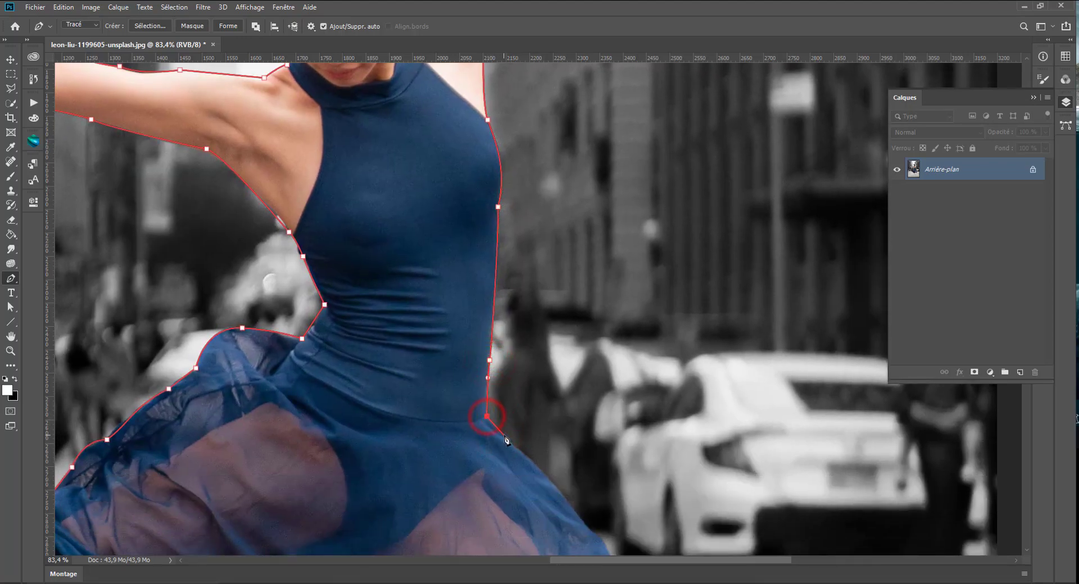
# Step: Outline the skirt's image-right edge from the waist down and around its outer corner onto the lower hem
pyautogui.moveTo(532, 443); pyautogui.dragTo(381, 307)
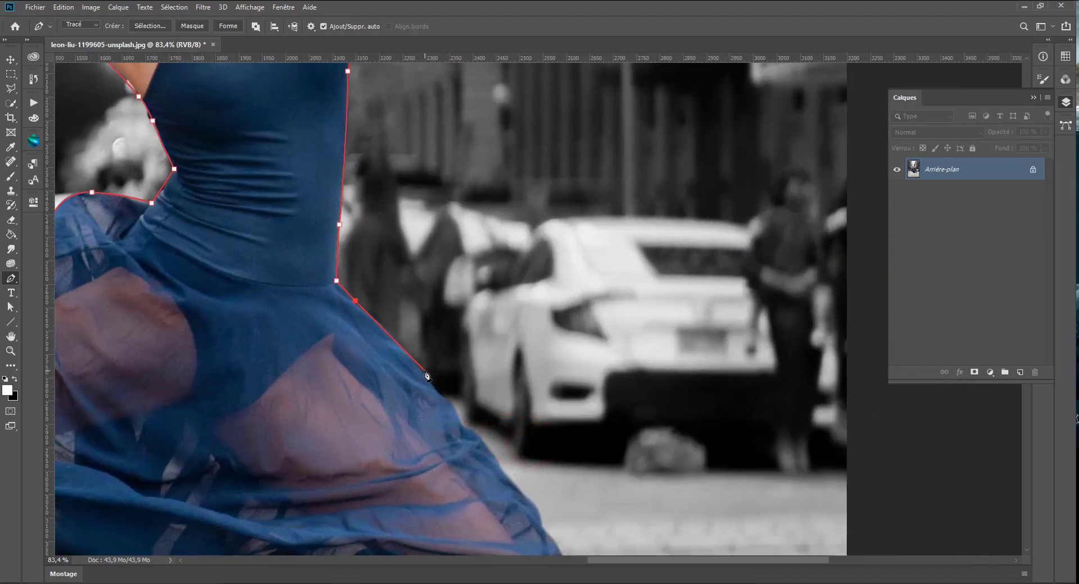
pyautogui.moveTo(447, 399); pyautogui.dragTo(463, 426)
pyautogui.moveTo(509, 483); pyautogui.dragTo(542, 530)
pyautogui.moveTo(545, 491); pyautogui.dragTo(484, 228)
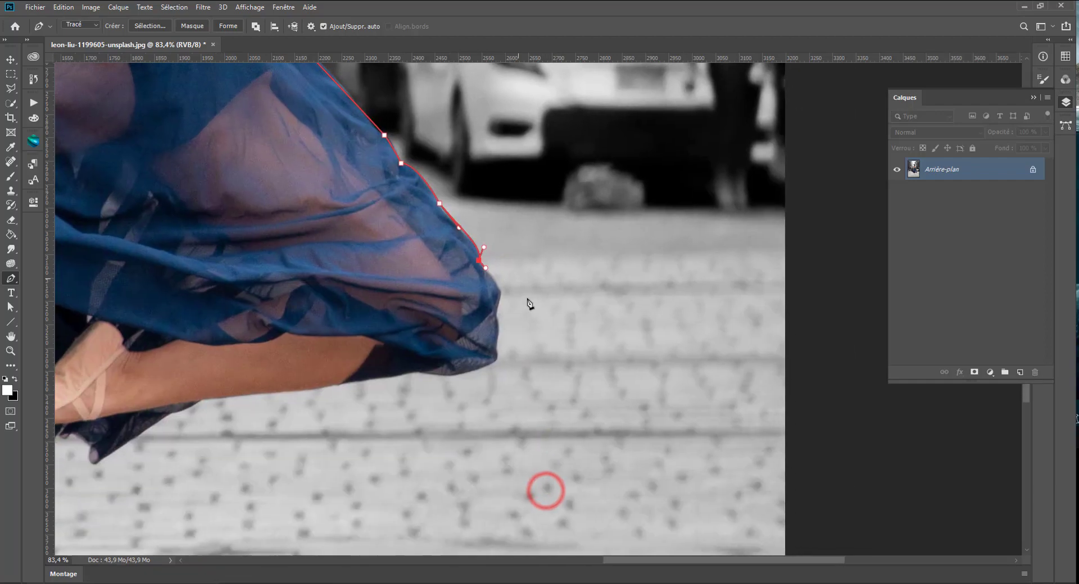
pyautogui.click(500, 292)
pyautogui.moveTo(495, 310); pyautogui.dragTo(448, 377)
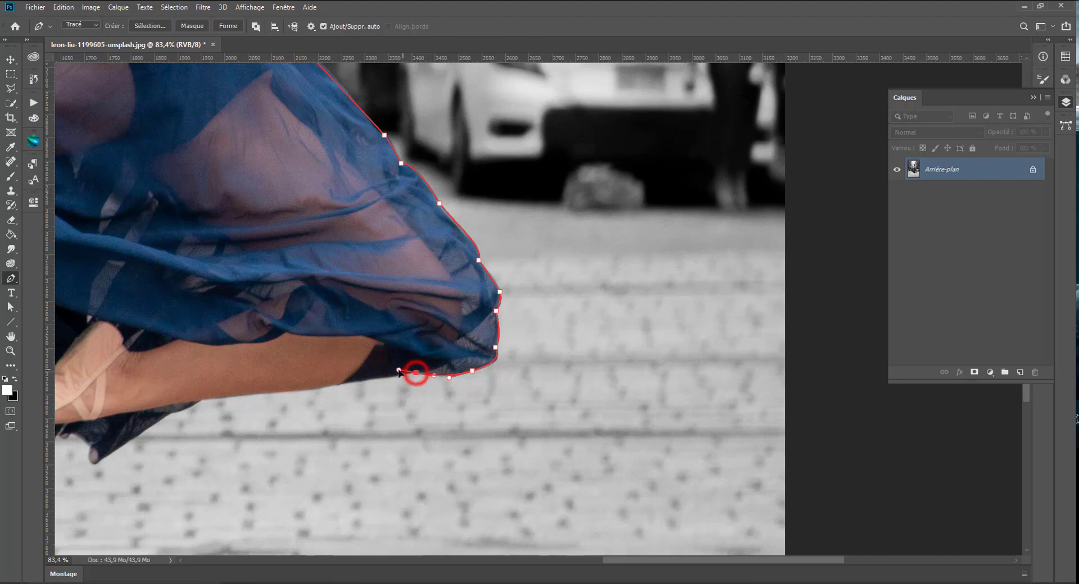
# Step: Trace the underside of the folded leg and the edge of the hanging fabric down to its lowest tip
pyautogui.moveTo(384, 364); pyautogui.dragTo(584, 324)
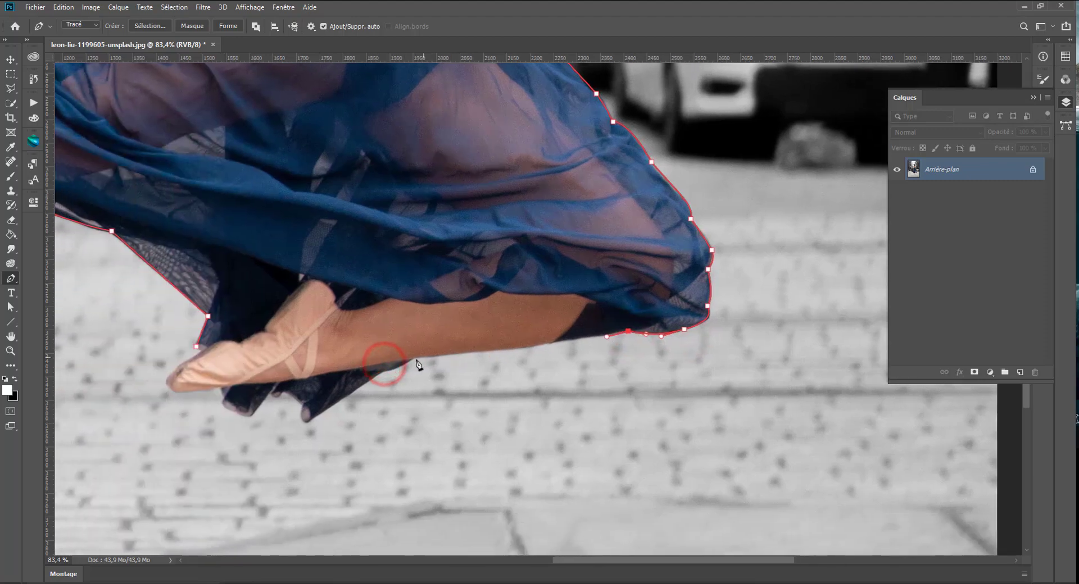
pyautogui.click(417, 360)
pyautogui.moveTo(416, 360); pyautogui.dragTo(363, 386)
pyautogui.click(308, 425)
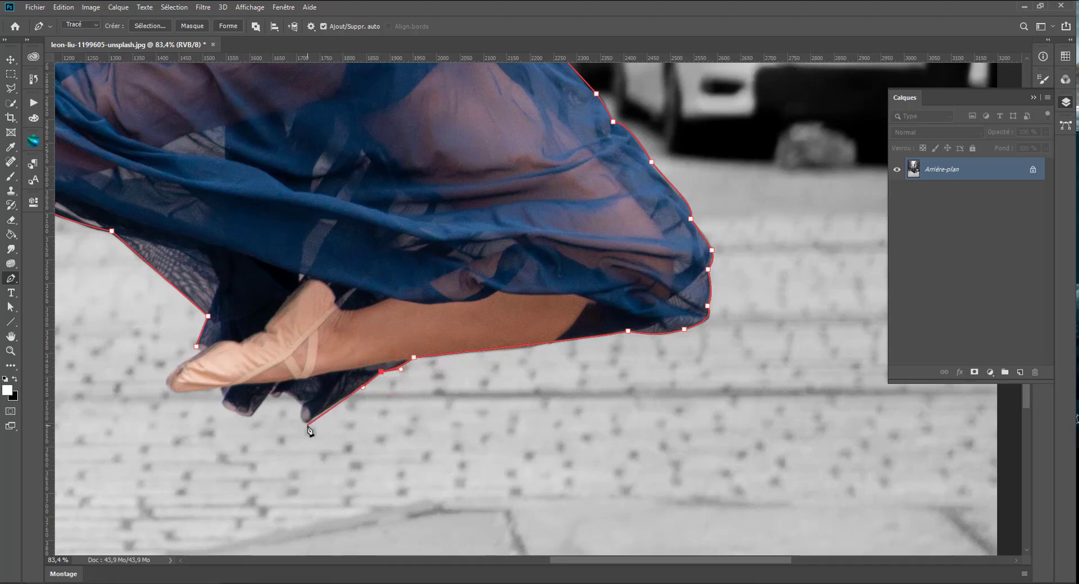
# Step: Trace the remaining hem folds and the folded leg's ballet shoe, closing the path at its starting point
pyautogui.moveTo(303, 405); pyautogui.dragTo(174, 370)
pyautogui.click(251, 417)
pyautogui.click(219, 387)
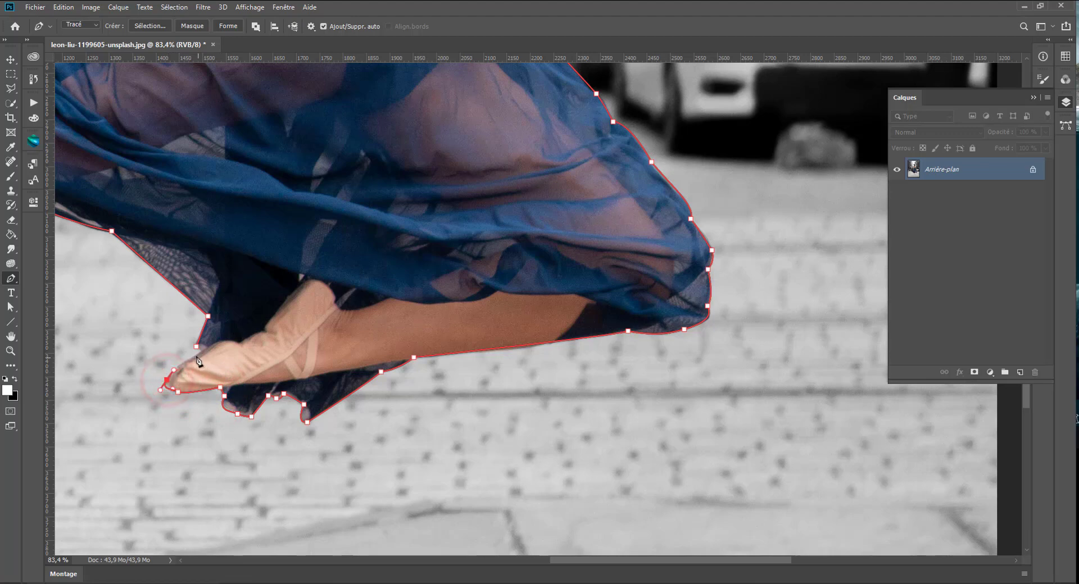
pyautogui.click(198, 360)
# Step: Convert the closed dancer path into a new anti-aliased selection with a 0.3-pixel feather radius
pyautogui.scroll(-4, 203, 360)
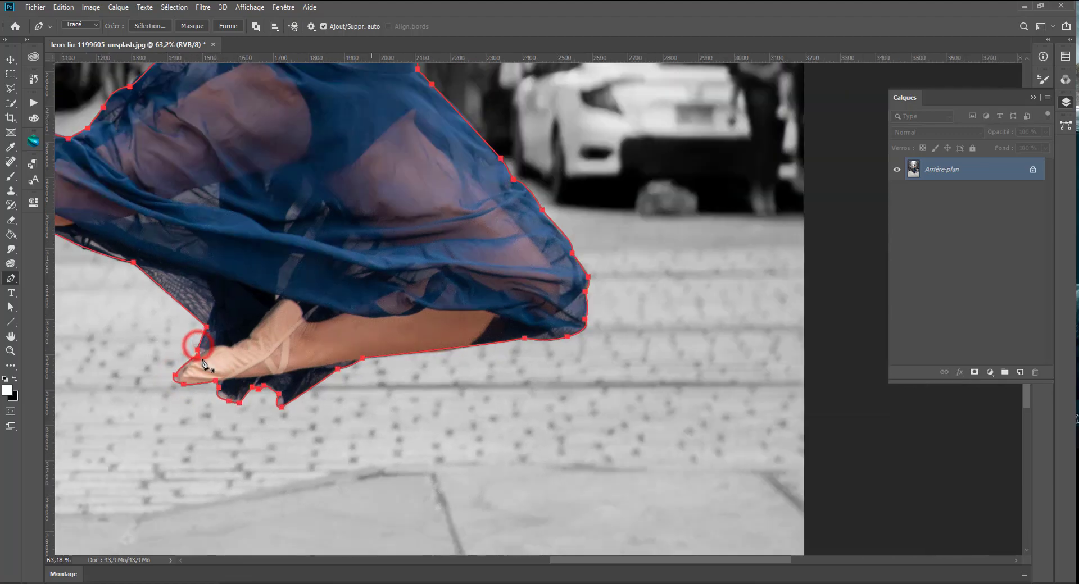
pyautogui.scroll(-2, 224, 350)
pyautogui.scroll(1, 248, 295)
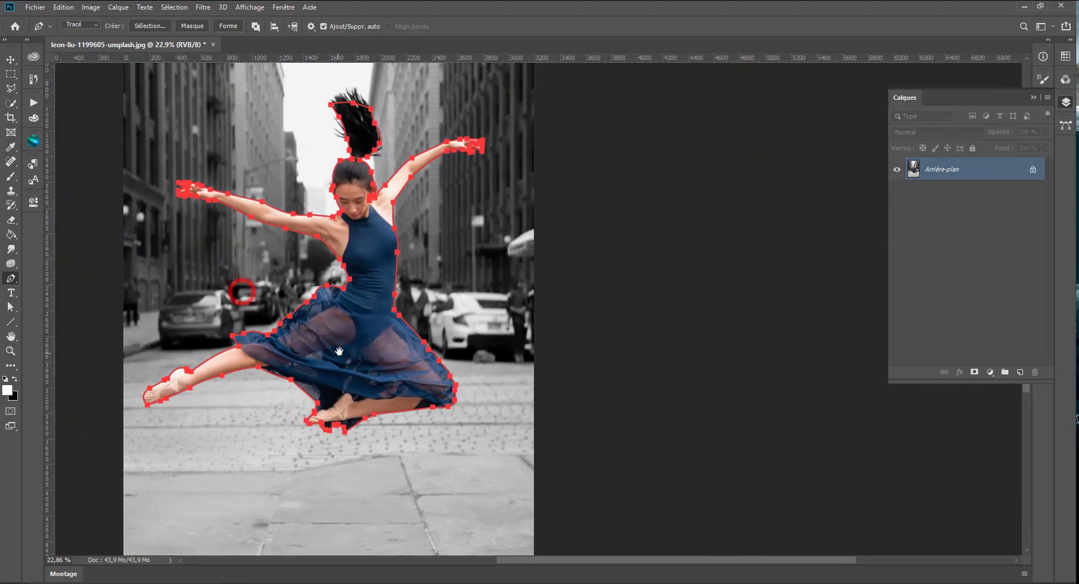
pyautogui.click(146, 25)
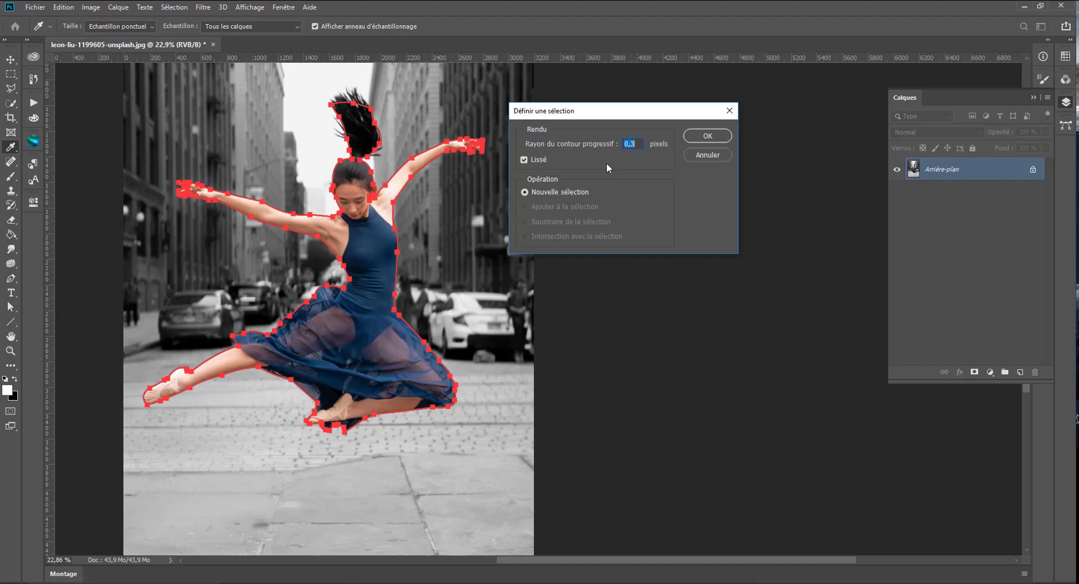
pyautogui.press('Return')
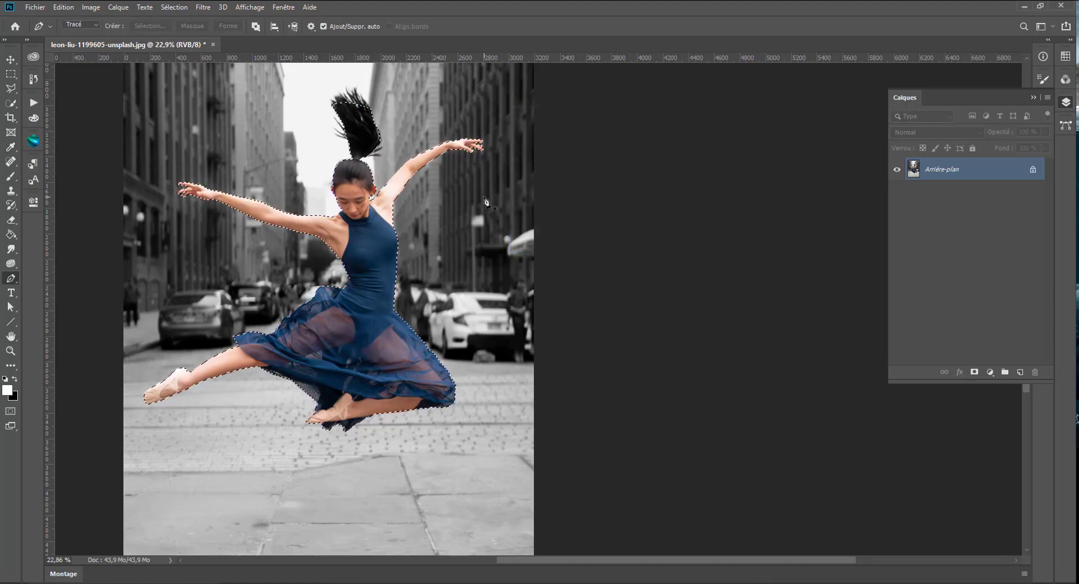
# Step: Open the selection in Select and Mask and brush over the ponytail with the Refine Edge brush to recover its loose strands
pyautogui.click(11, 104)
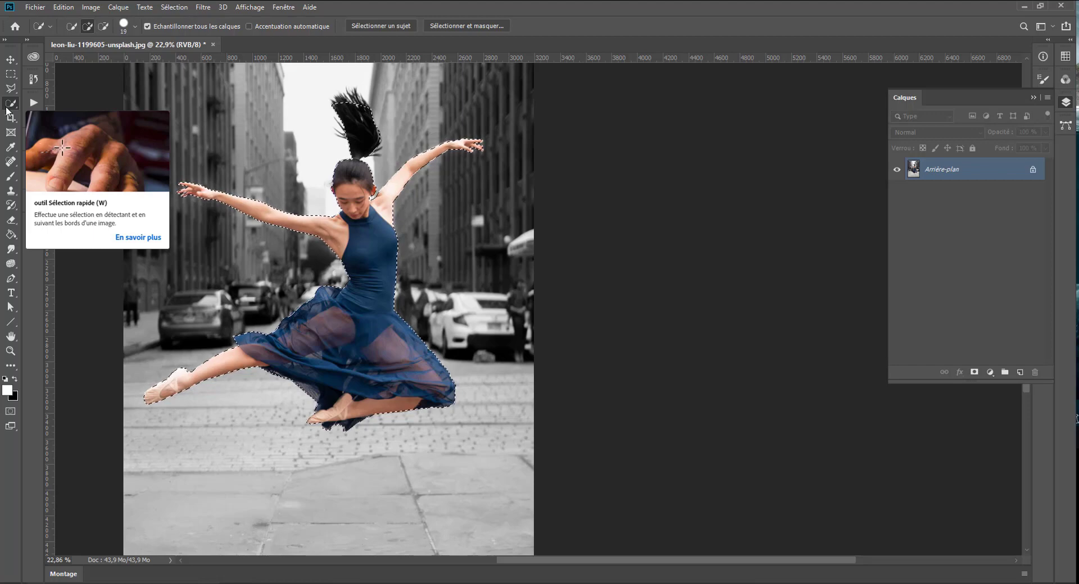
pyautogui.click(486, 26)
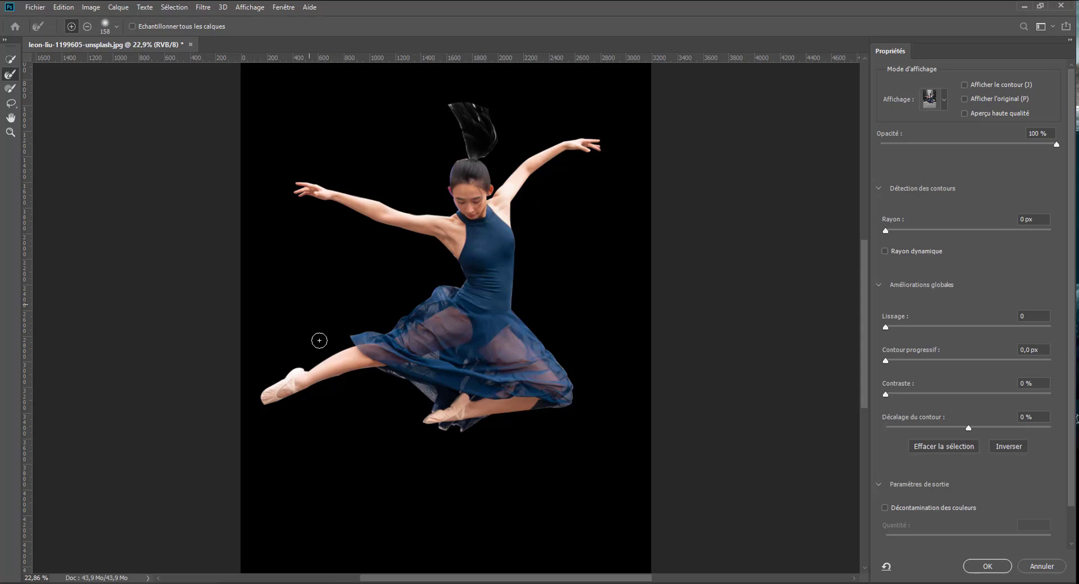
pyautogui.moveTo(460, 120)
pyautogui.mouseDown()
pyautogui.moveTo(444, 97)
pyautogui.moveTo(467, 100)
pyautogui.moveTo(476, 82)
pyautogui.moveTo(479, 161)
pyautogui.mouseUp()
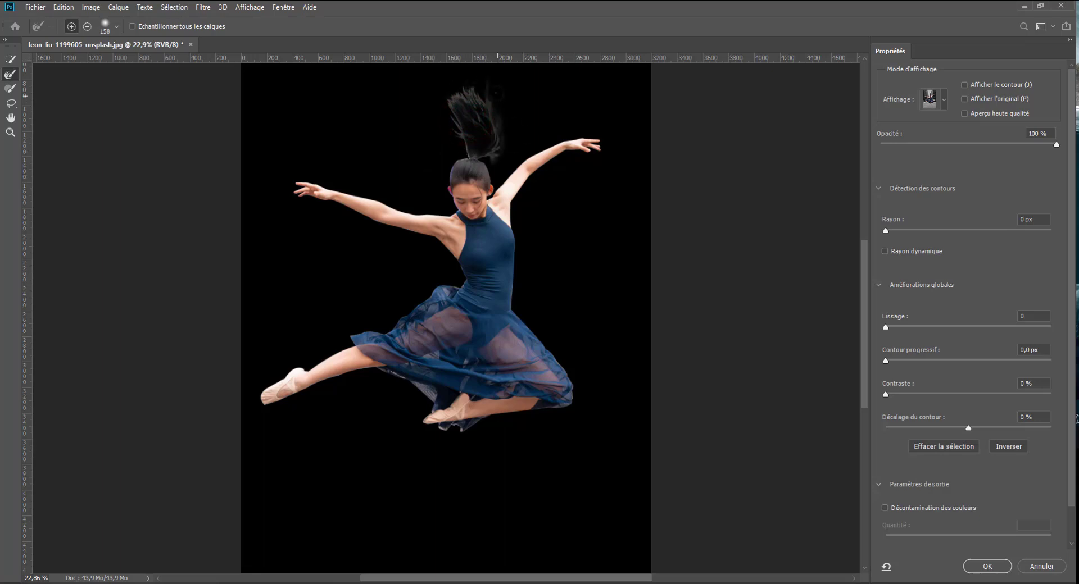
pyautogui.moveTo(475, 135); pyautogui.dragTo(489, 145)
pyautogui.moveTo(486, 85)
pyautogui.mouseDown()
pyautogui.moveTo(514, 136)
pyautogui.moveTo(497, 96)
pyautogui.mouseUp()
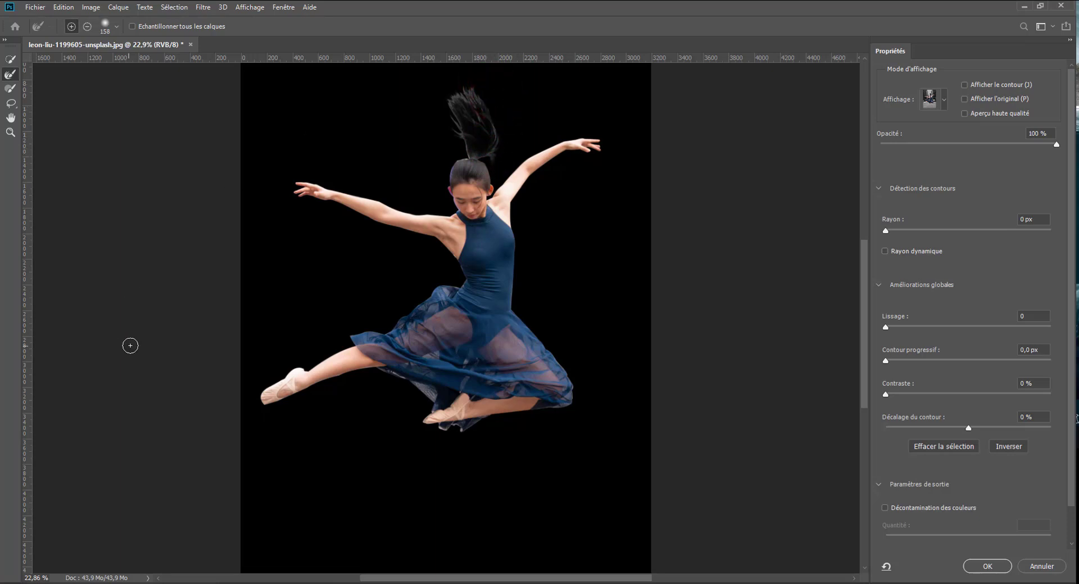
pyautogui.scroll(5, 513, 130)
pyautogui.moveTo(500, 163)
pyautogui.mouseDown()
pyautogui.moveTo(374, 212)
pyautogui.moveTo(500, 163)
pyautogui.mouseUp()
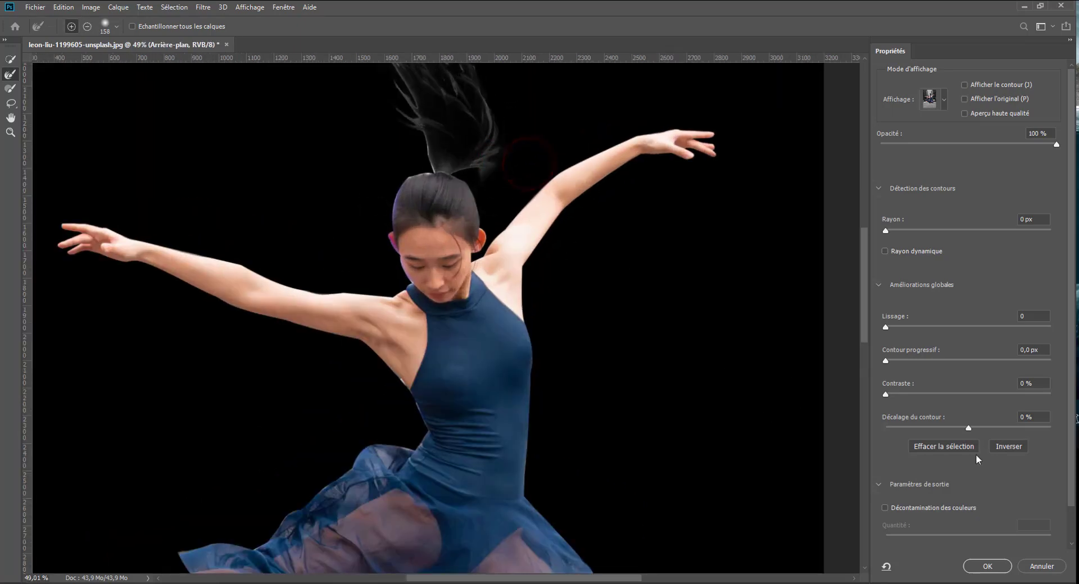
# Step: Output the refined selection as a new layer with a layer mask
pyautogui.scroll(-1, 954, 514)
pyautogui.scroll(-3, 954, 514)
pyautogui.click(942, 523)
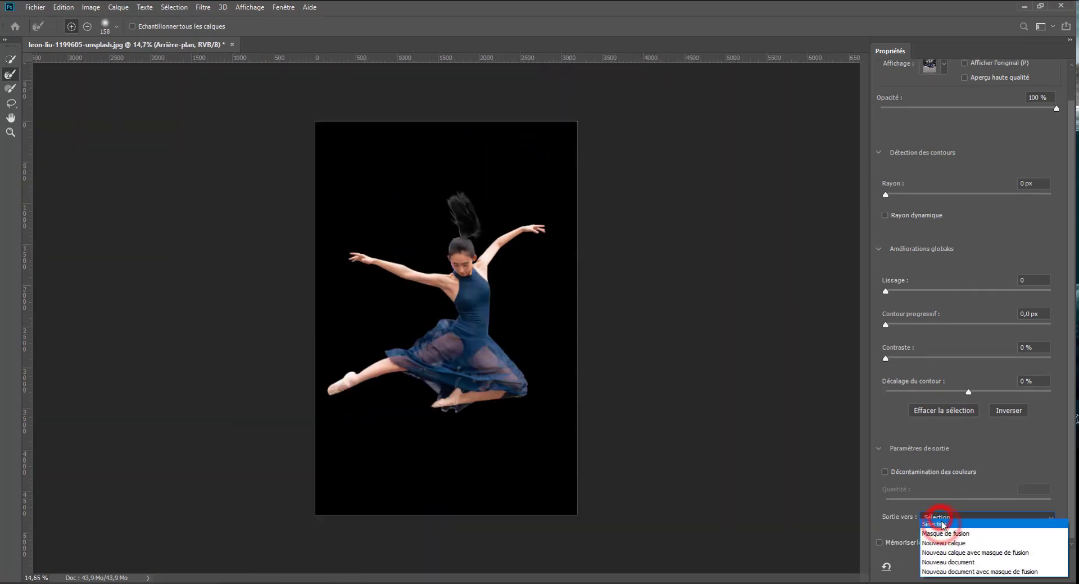
pyautogui.click(948, 554)
pyautogui.click(987, 568)
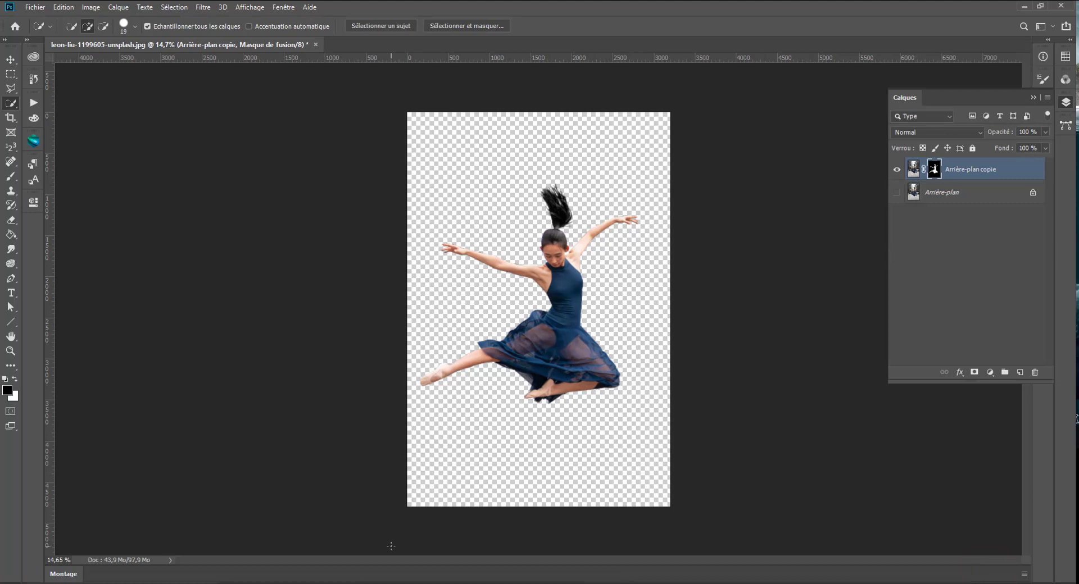
# Step: Add an empty layer and place it directly beneath the masked dancer layer
pyautogui.click(1021, 373)
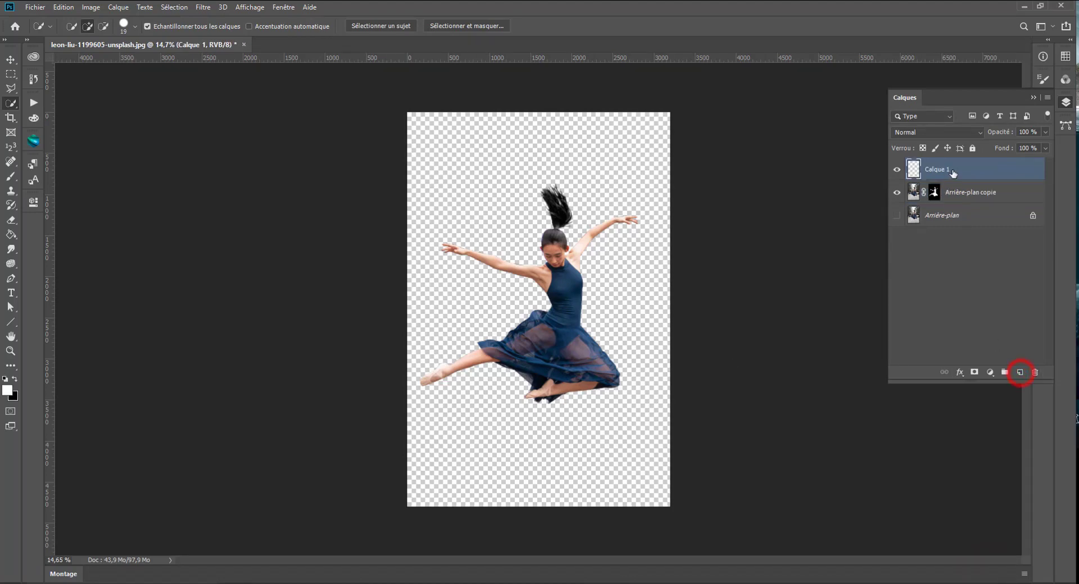
pyautogui.moveTo(951, 169); pyautogui.dragTo(951, 185)
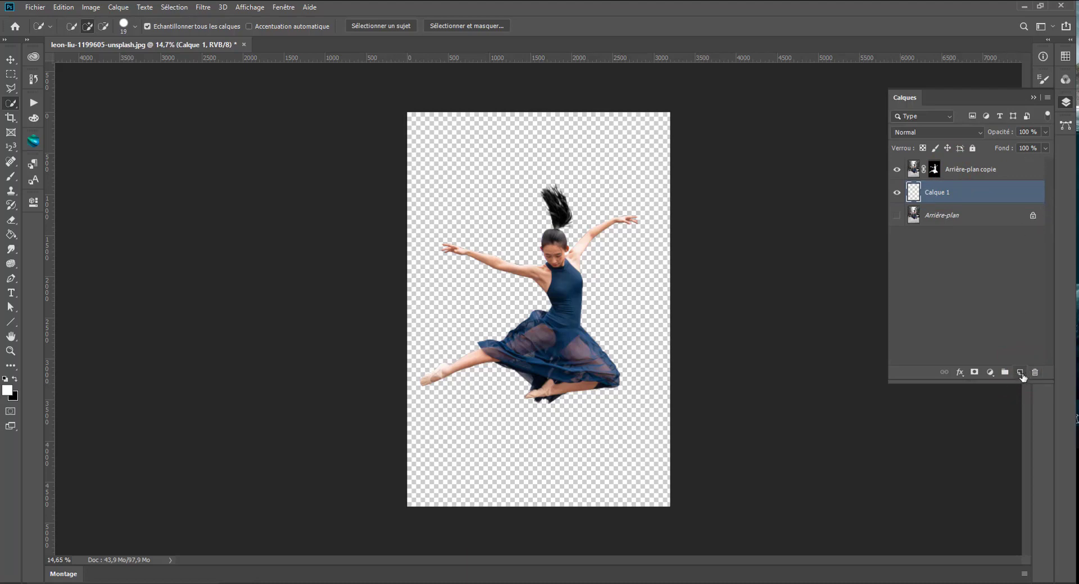
# Step: Extend the canvas on its left side with the Crop tool to a nearly square format, keeping the dancer at image right
pyautogui.click(12, 117)
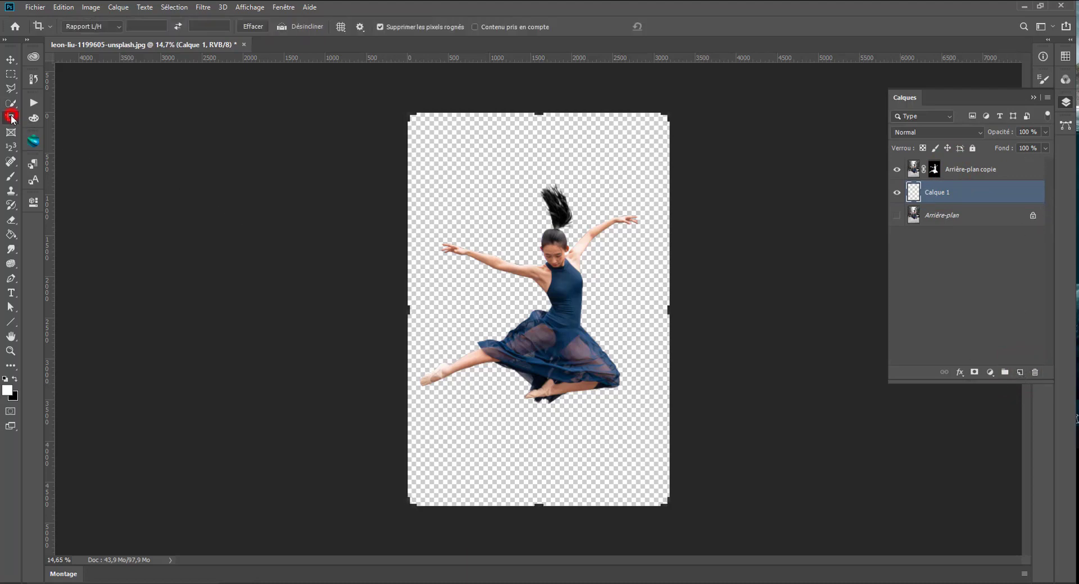
pyautogui.moveTo(404, 308); pyautogui.dragTo(288, 342)
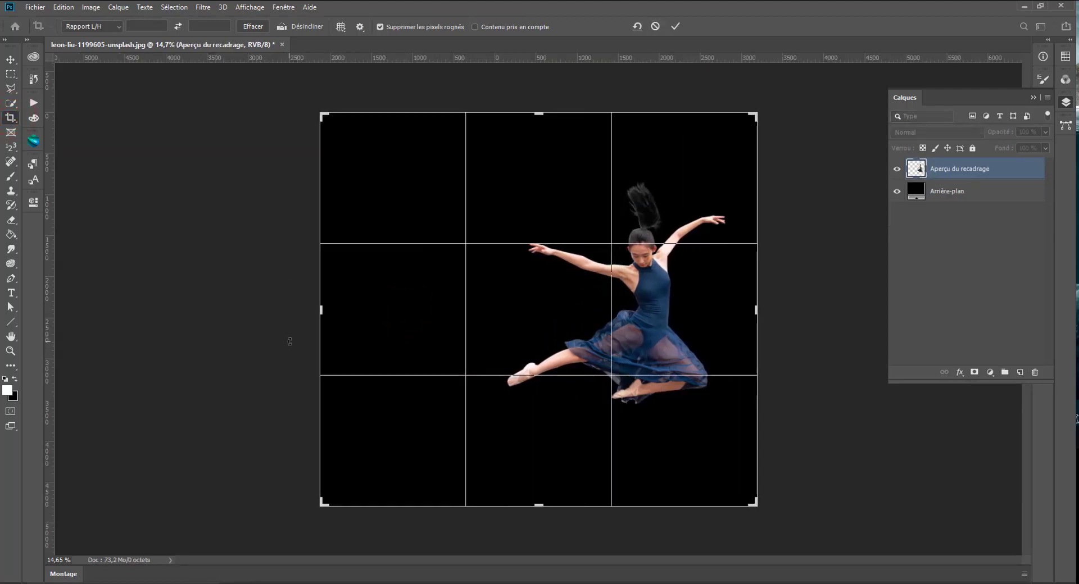
pyautogui.press('Return')
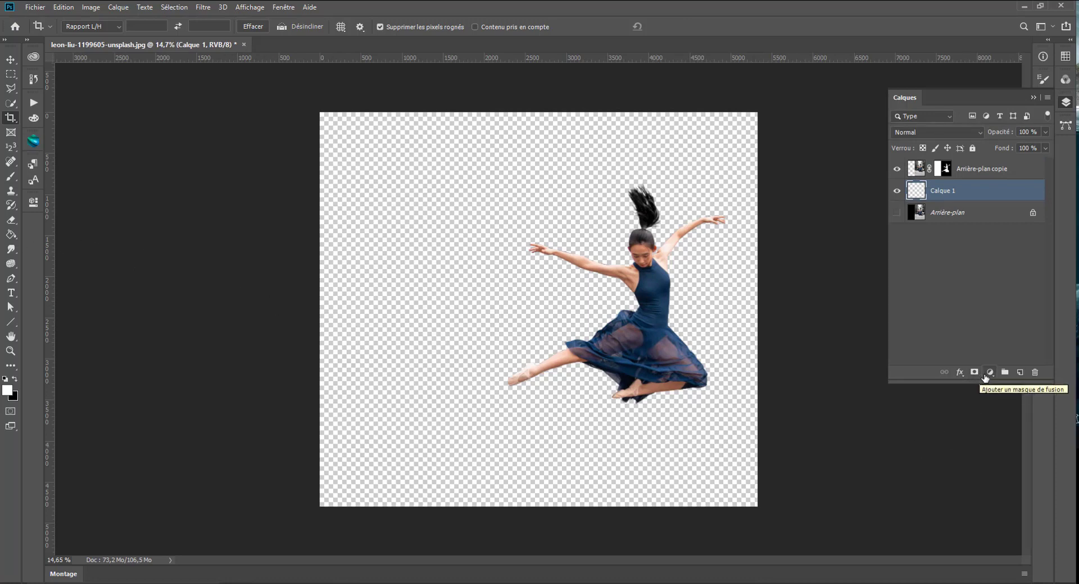
# Step: Add a gradient fill layer beneath the dancer cutout and apply a yellow-to-orange preset
pyautogui.click(990, 373)
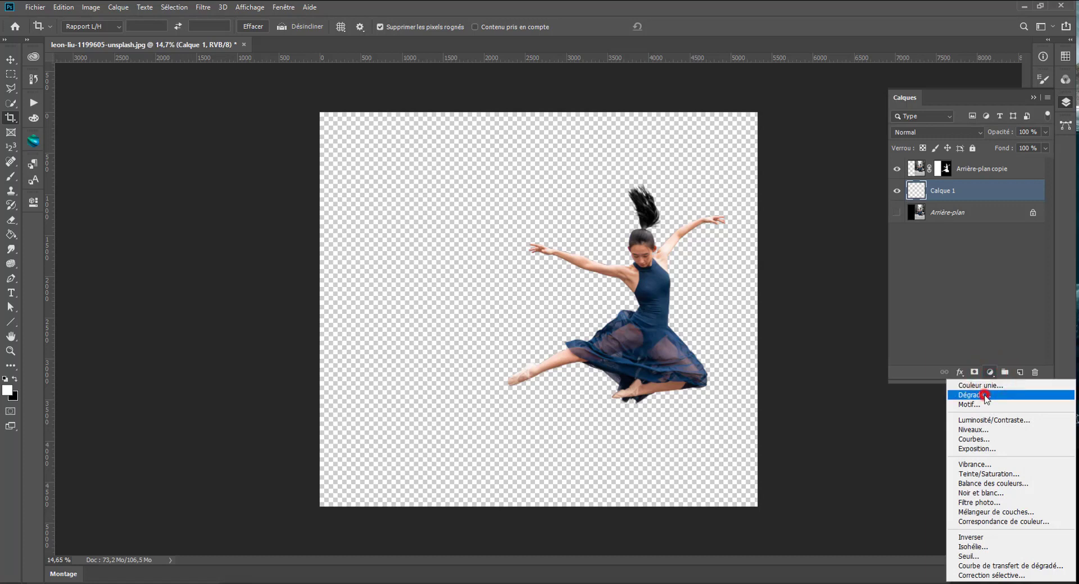
pyautogui.click(978, 395)
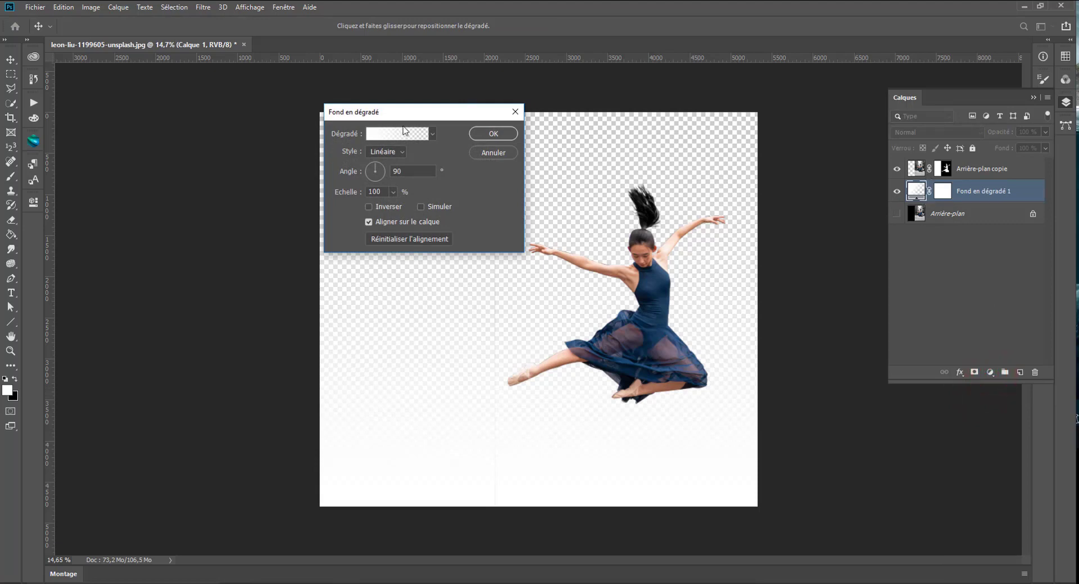
pyautogui.click(441, 138)
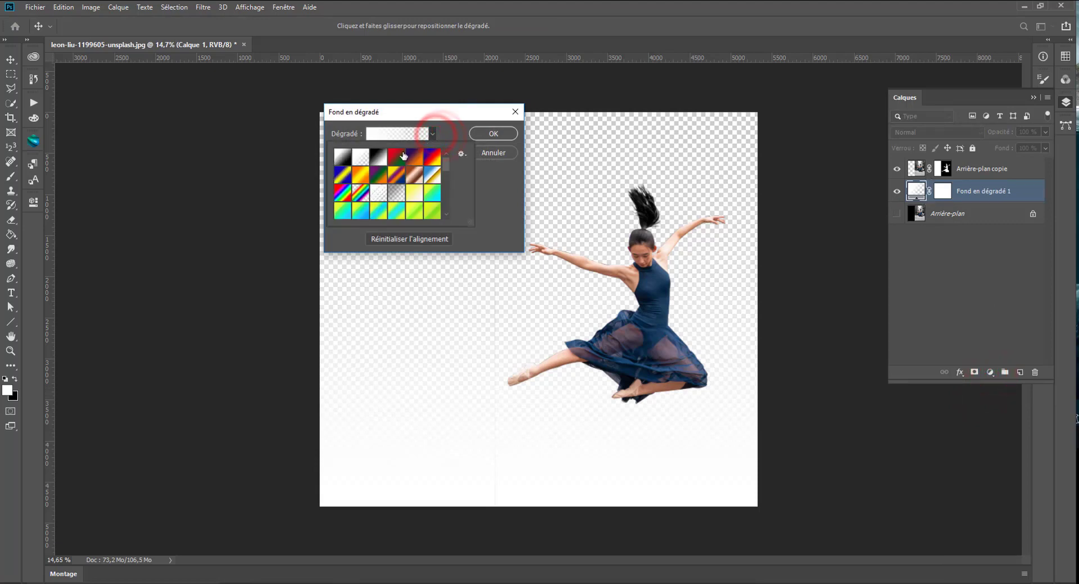
pyautogui.scroll(-2, 370, 181)
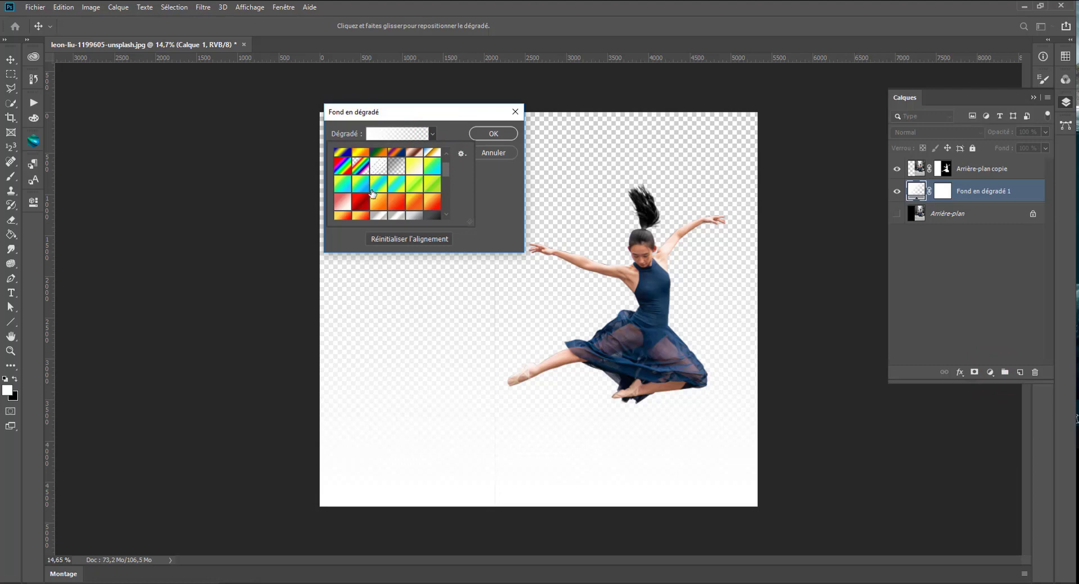
pyautogui.click(376, 205)
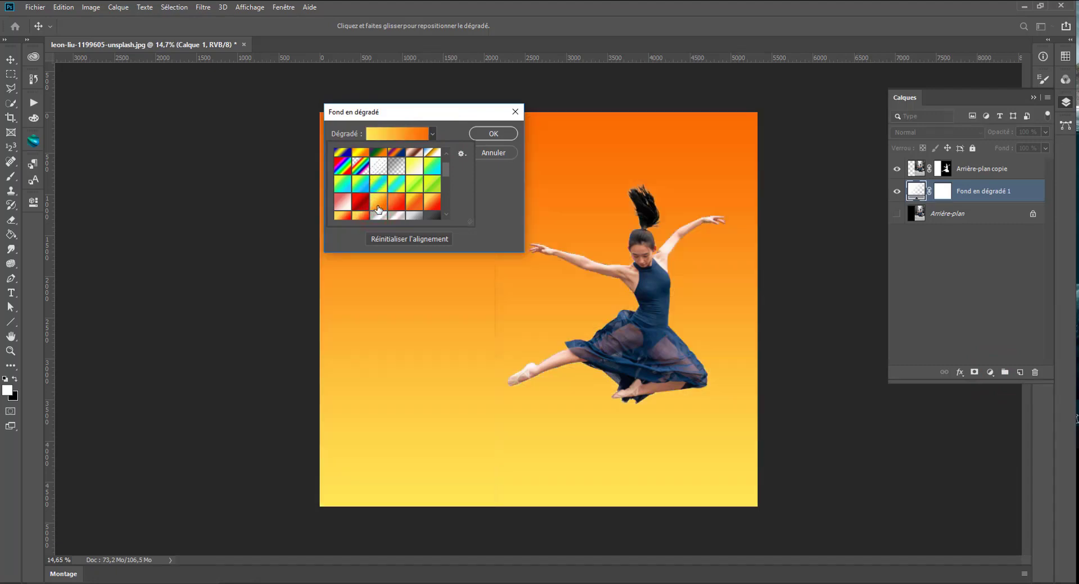
# Step: Change the fill's gradient to the Blue B3 - Round - Linear preset and set its style to Radial
pyautogui.click(399, 131)
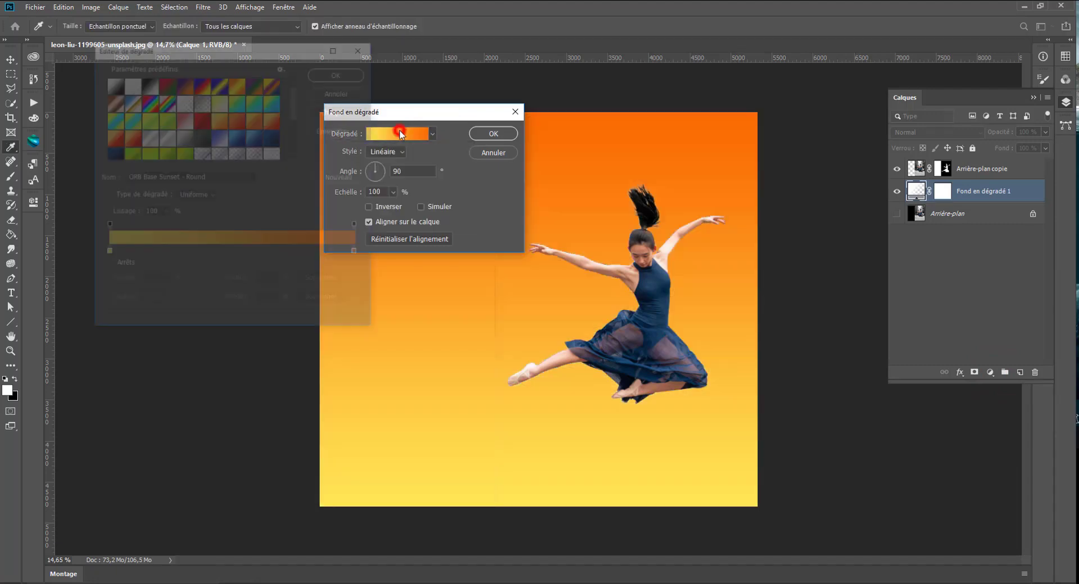
pyautogui.click(238, 140)
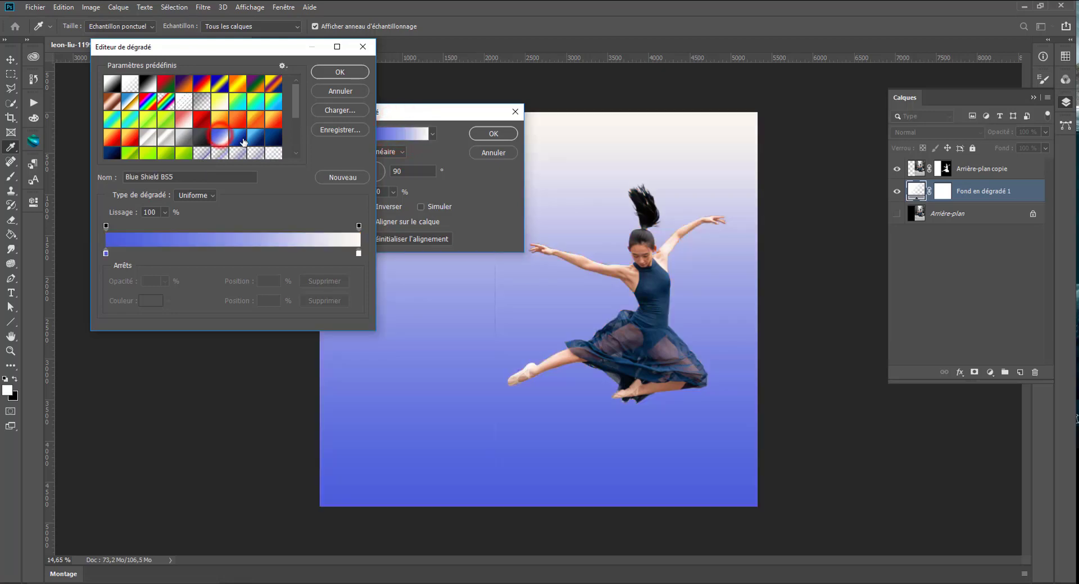
pyautogui.click(238, 142)
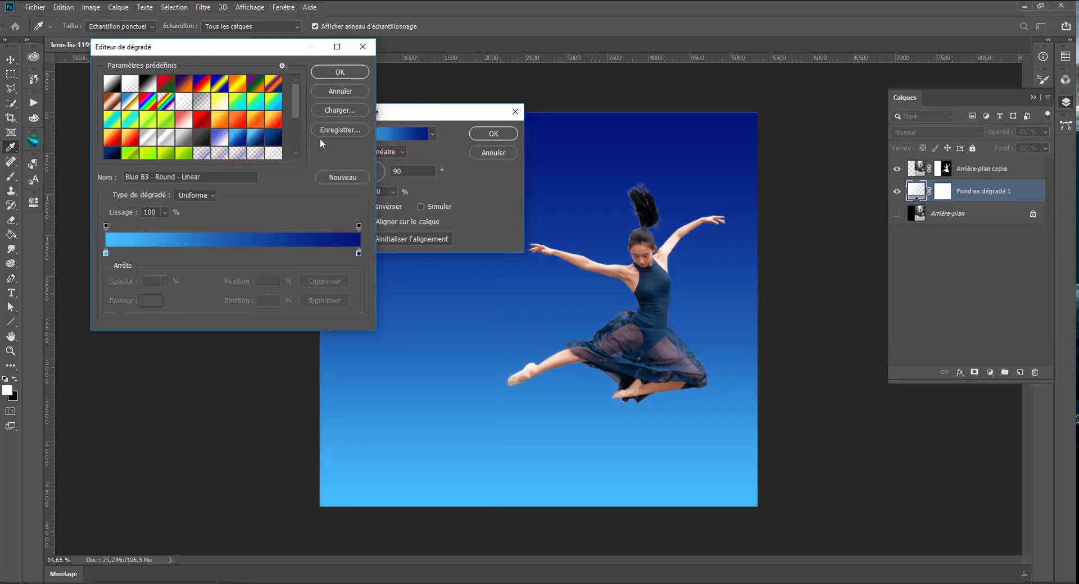
pyautogui.click(339, 72)
pyautogui.click(386, 151)
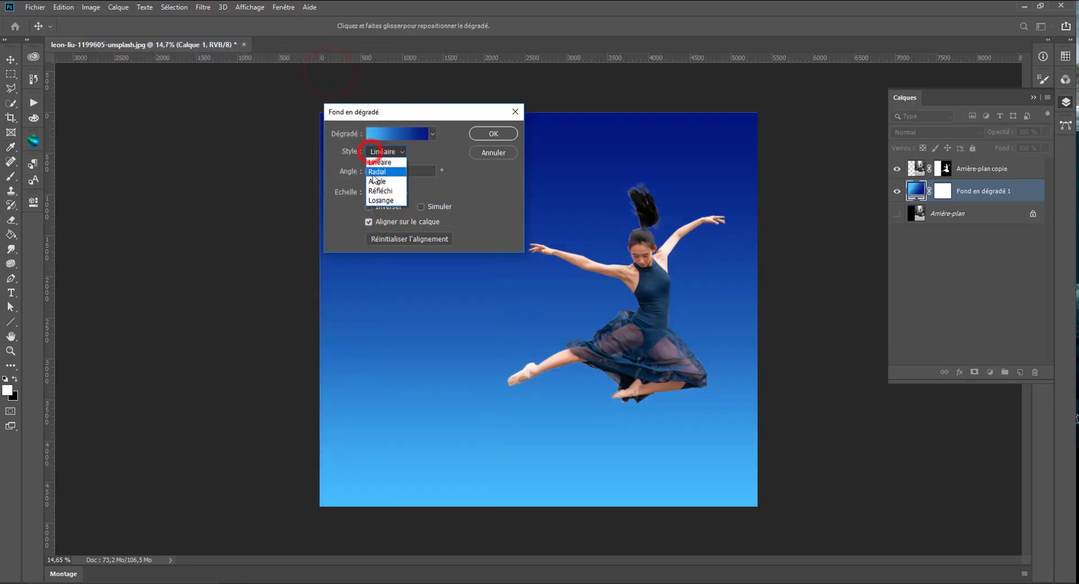
pyautogui.click(379, 172)
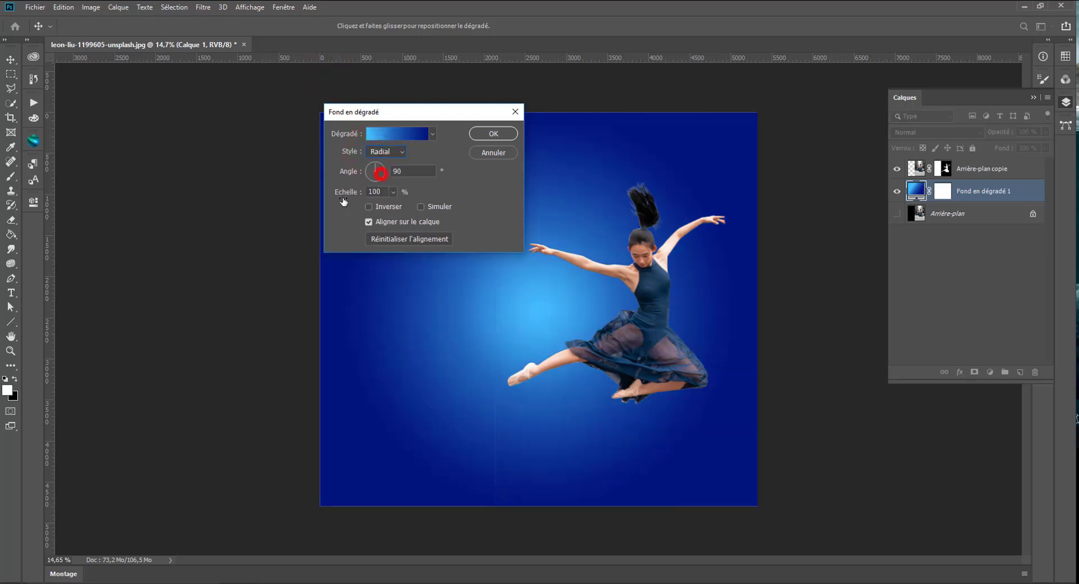
# Step: Centre the radial gradient behind the dancer's torso and change its dark blue end stop to the pale tint #eef1ff
pyautogui.moveTo(584, 334); pyautogui.dragTo(701, 309)
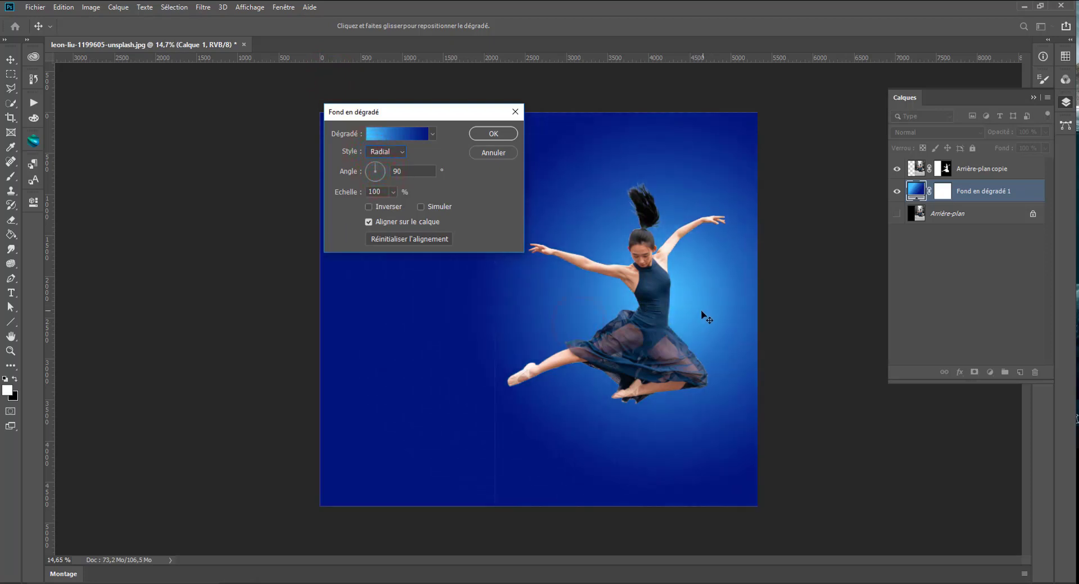
pyautogui.click(416, 138)
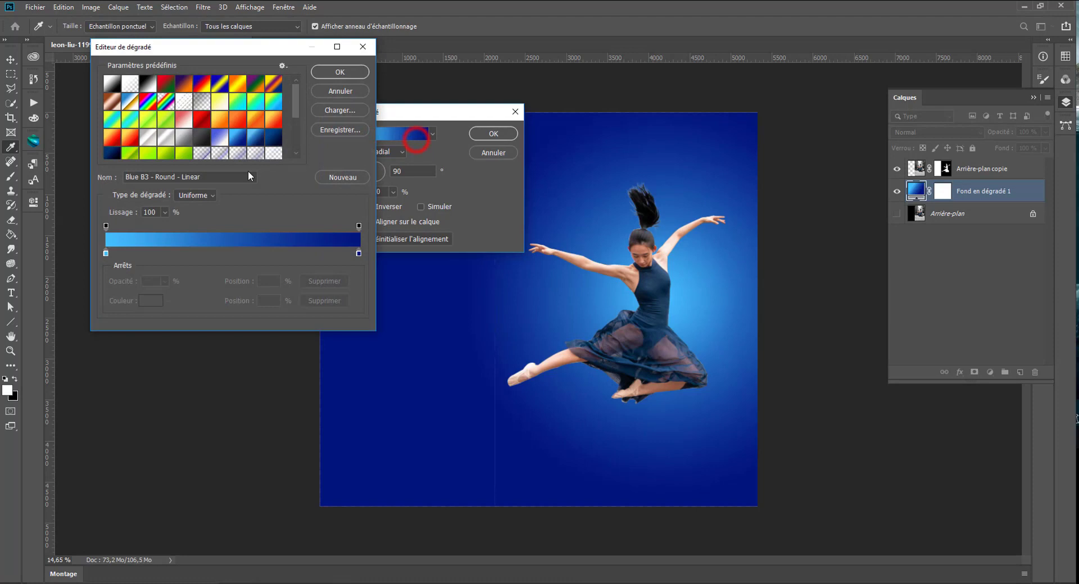
pyautogui.doubleClick(359, 254)
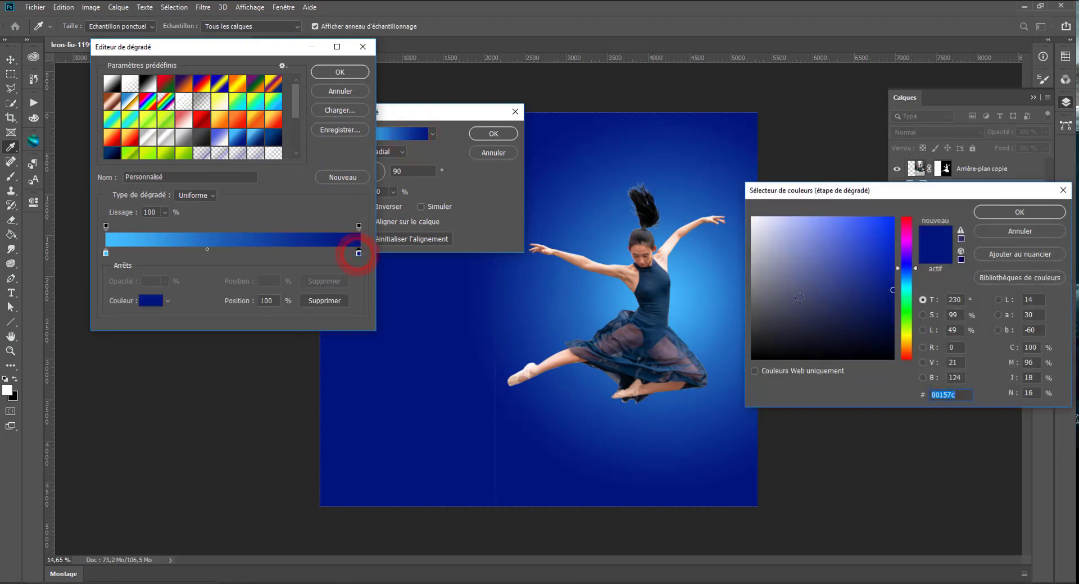
pyautogui.moveTo(804, 291)
pyautogui.mouseDown()
pyautogui.moveTo(767, 241)
pyautogui.moveTo(801, 290)
pyautogui.moveTo(788, 314)
pyautogui.moveTo(812, 242)
pyautogui.moveTo(765, 225)
pyautogui.mouseUp()
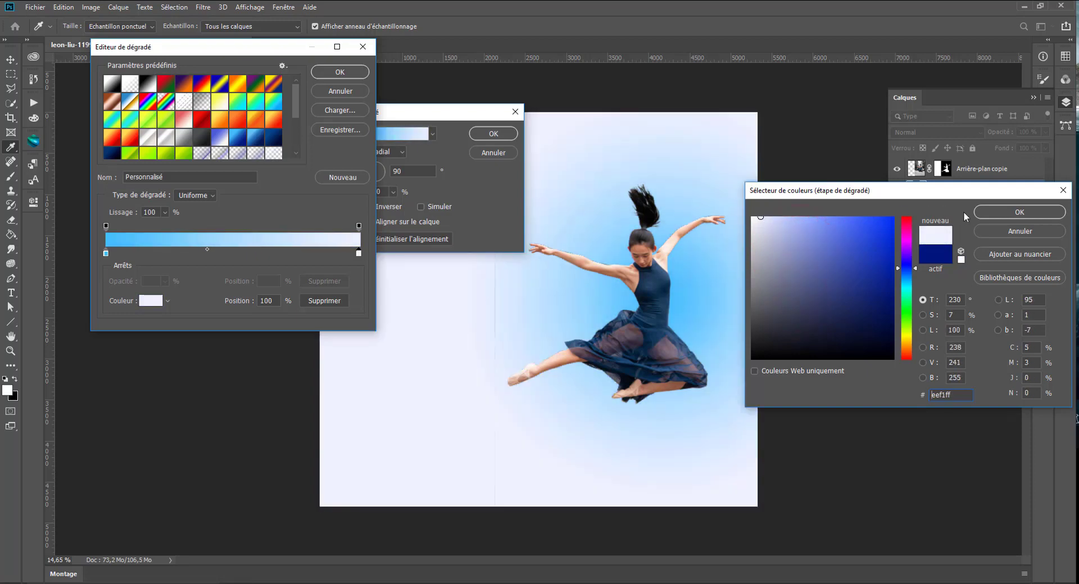
pyautogui.click(992, 213)
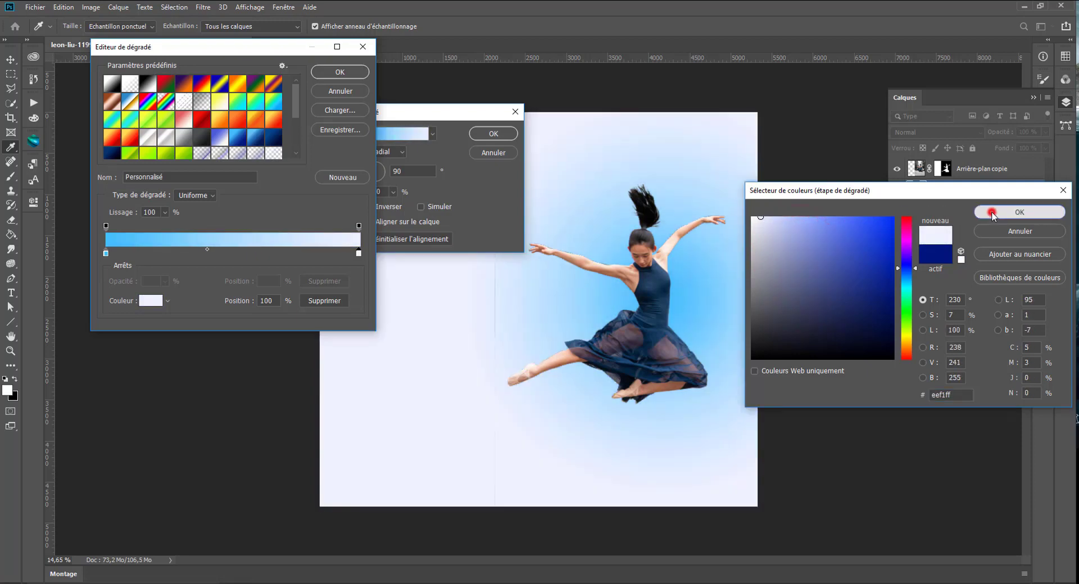
pyautogui.click(345, 72)
# Step: Reverse the gradient, nudge its centre slightly, enlarge its scale to about 111%, and apply the fill
pyautogui.click(382, 207)
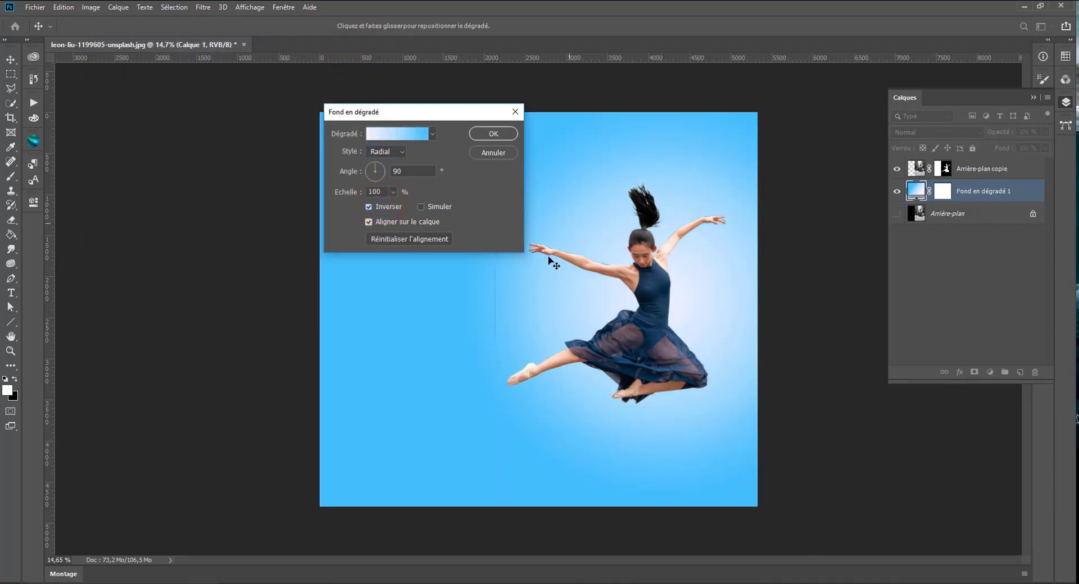
pyautogui.moveTo(664, 288); pyautogui.dragTo(657, 294)
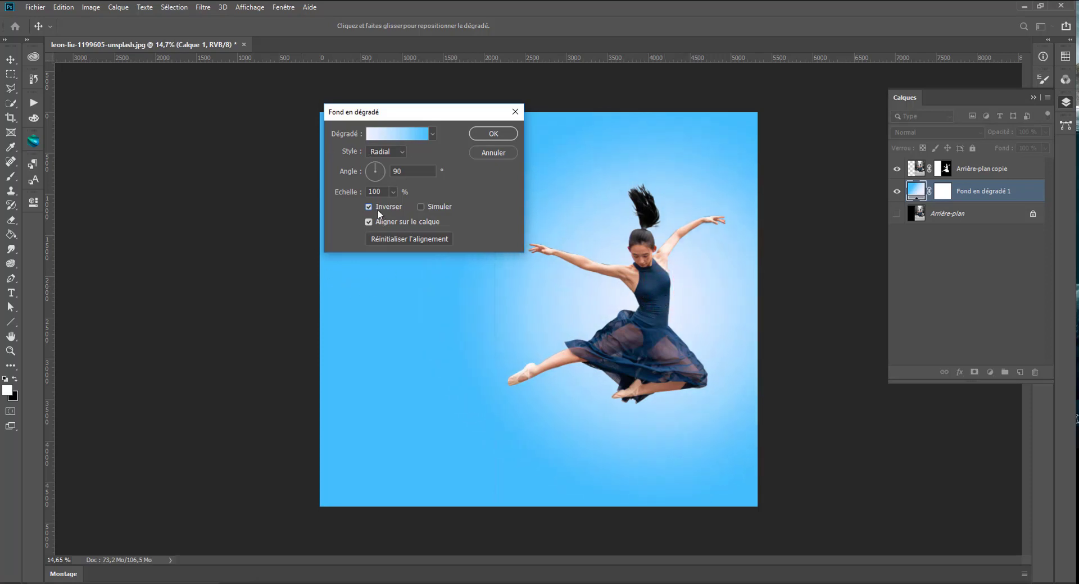
pyautogui.click(393, 192)
pyautogui.moveTo(400, 206); pyautogui.dragTo(394, 207)
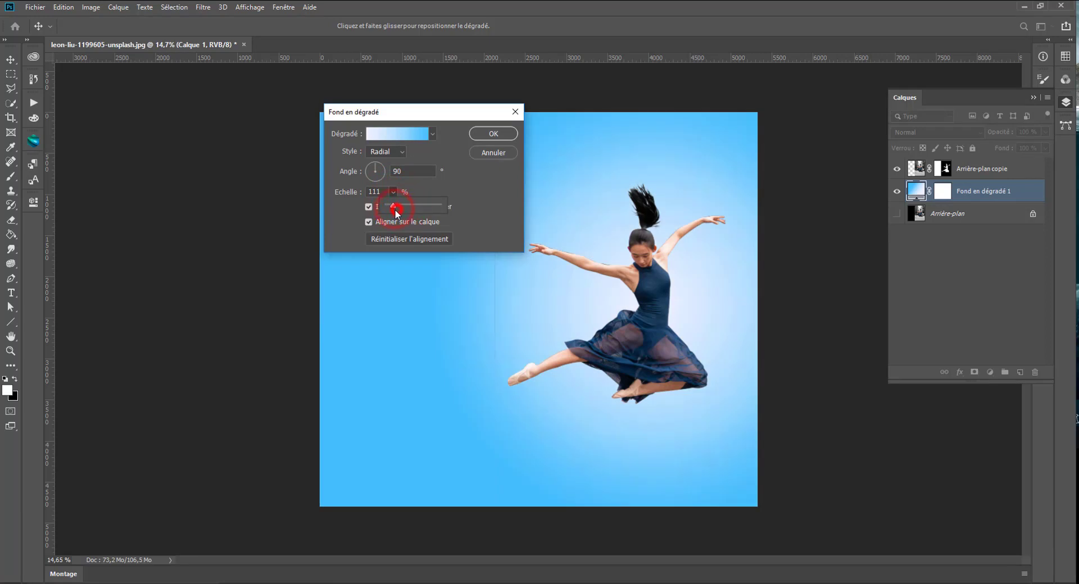
pyautogui.click(489, 131)
# Step: Paint black on the dancer layer's mask with the soft 437 px brush to hide the vertical seam line beside her
pyautogui.press('c')
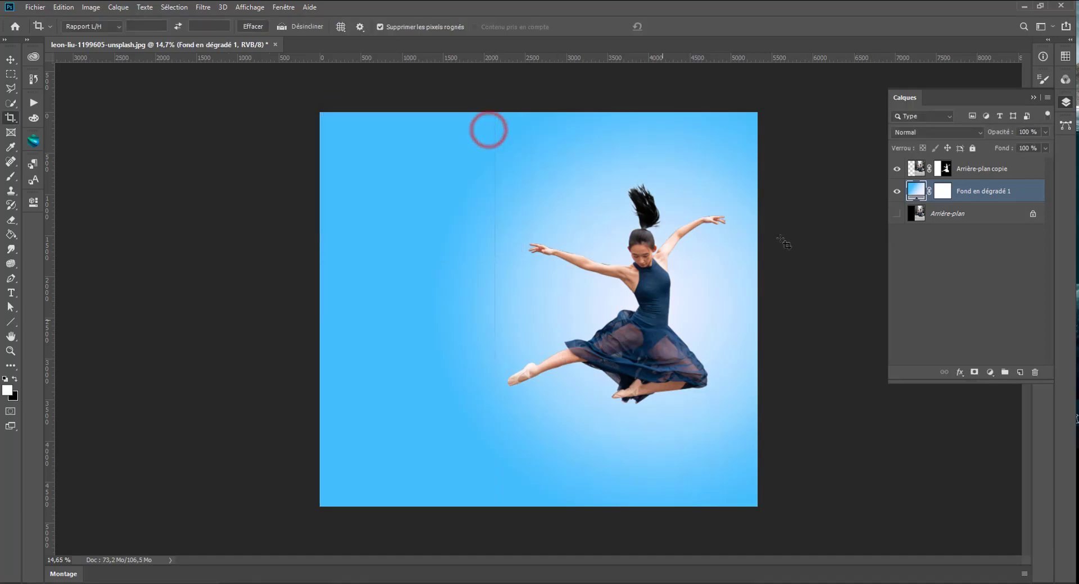
pyautogui.scroll(2, 501, 279)
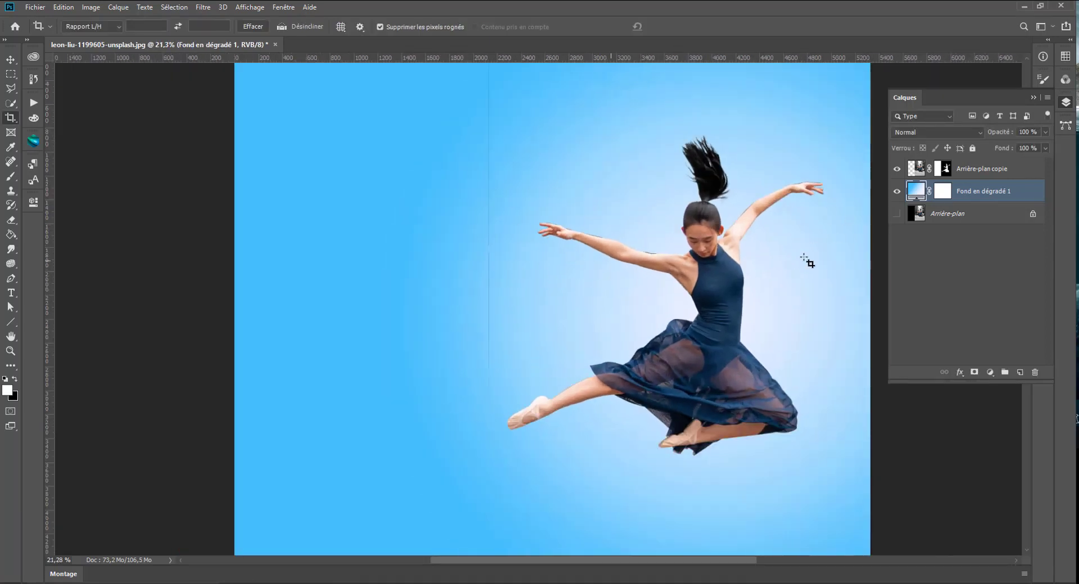
pyautogui.click(948, 170)
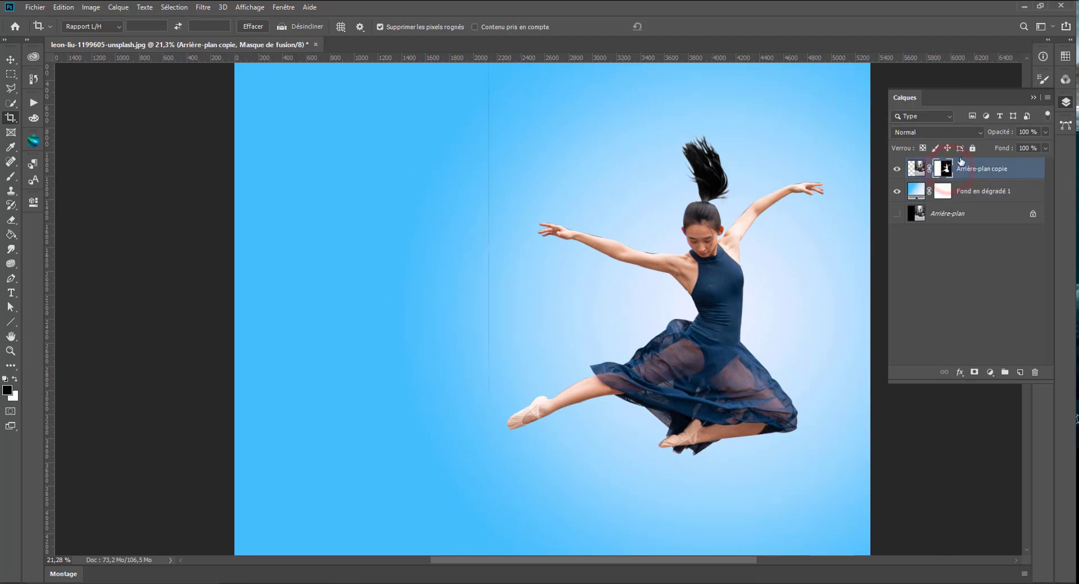
pyautogui.click(11, 176)
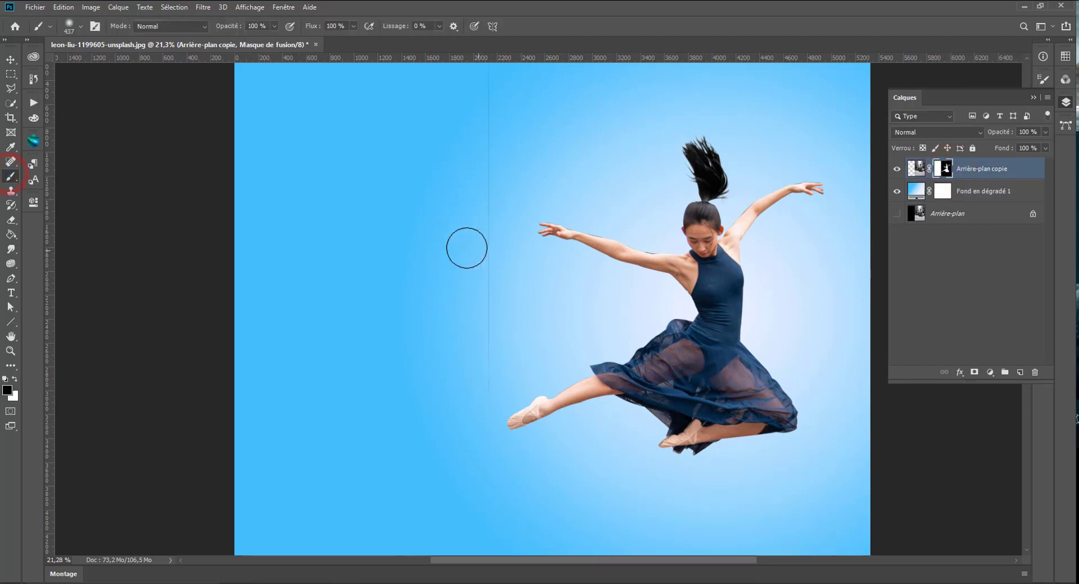
pyautogui.moveTo(494, 331)
pyautogui.mouseDown()
pyautogui.moveTo(473, 396)
pyautogui.moveTo(483, 75)
pyautogui.mouseUp()
pyautogui.moveTo(557, 128); pyautogui.dragTo(371, 100)
# Step: Reduce the soft brush to 31 px and touch up the mask around the fingertips of the dancer's outstretched hand
pyautogui.scroll(5, 436, 258)
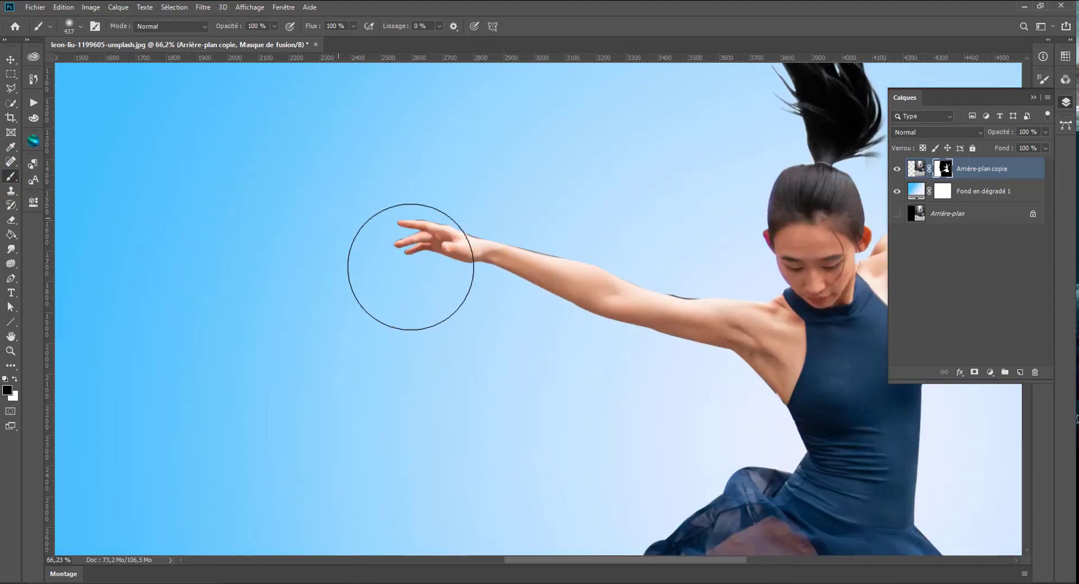
pyautogui.rightClick(358, 301)
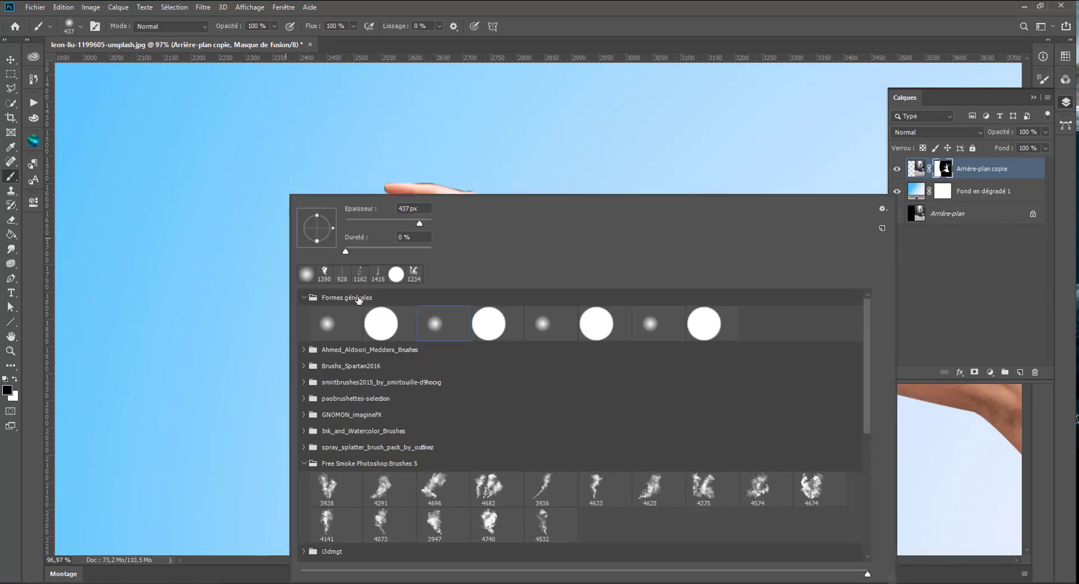
pyautogui.click(368, 221)
pyautogui.click(435, 138)
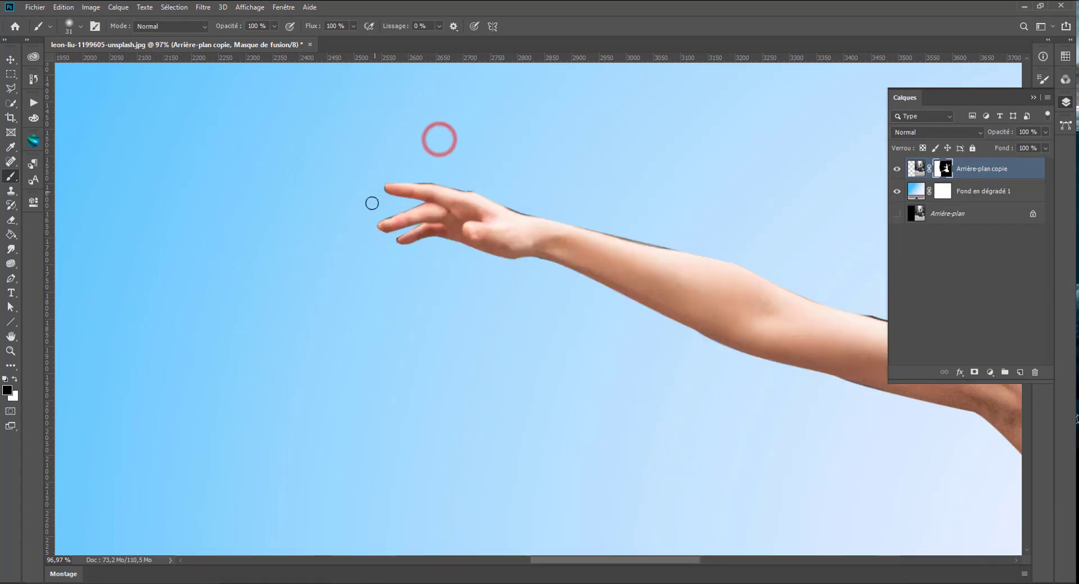
pyautogui.click(387, 212)
pyautogui.scroll(-6, 393, 236)
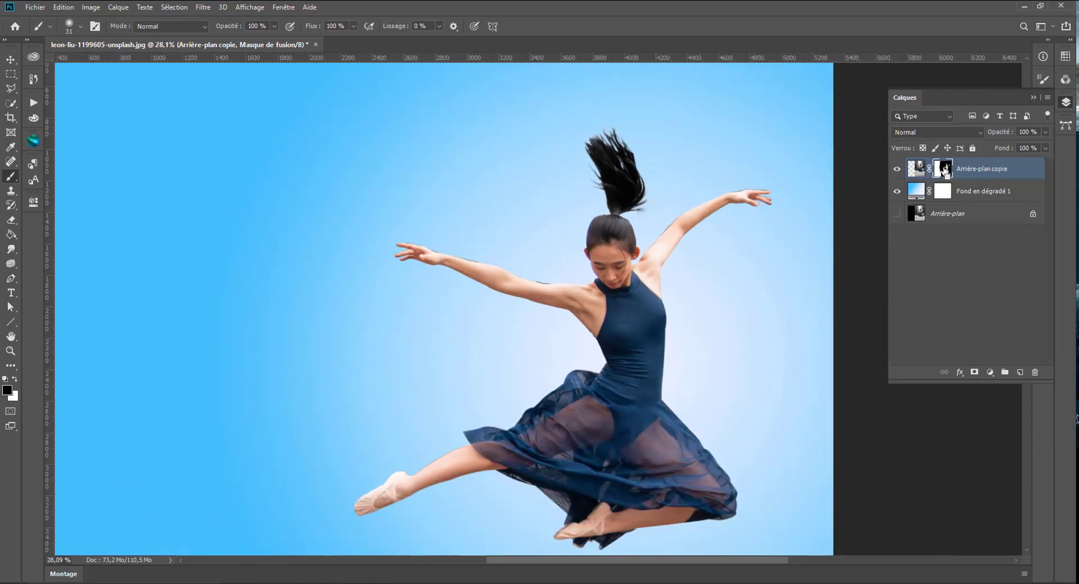
# Step: Load the dancer mask as a selection, fill the area outside her with black on the mask to clean the edges, and deselect
pyautogui.keyDown('ctrl'); pyautogui.click(949, 170); pyautogui.keyUp('ctrl')
pyautogui.scroll(-2, 405, 405)
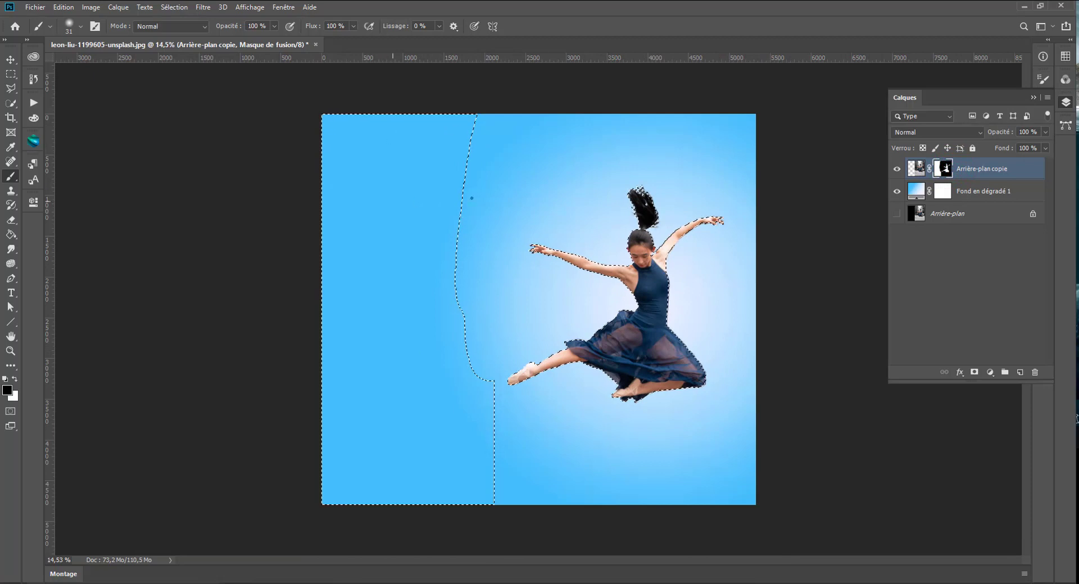
pyautogui.press('m')
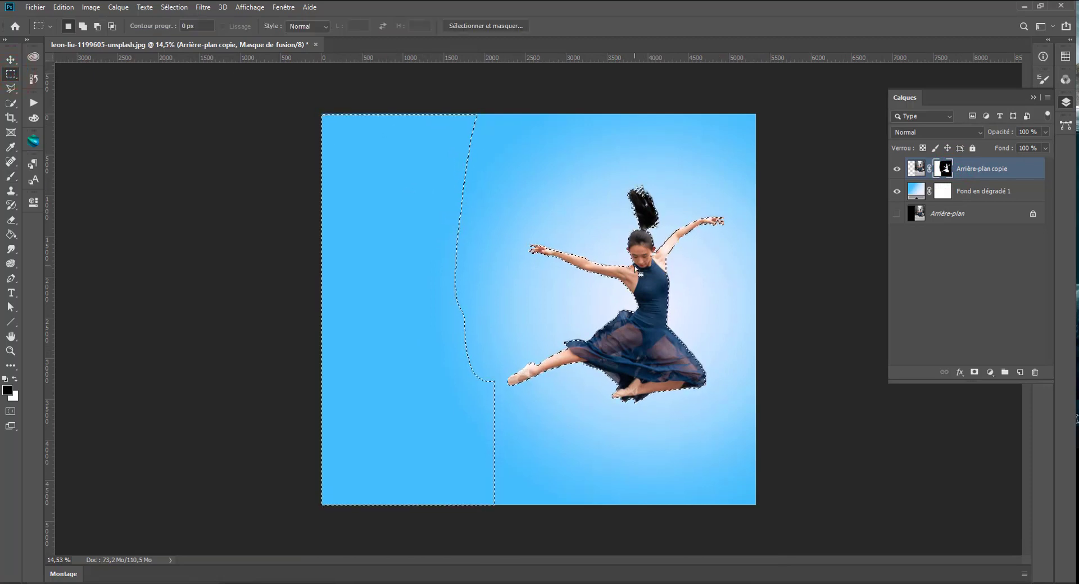
pyautogui.scroll(1, 635, 265)
pyautogui.scroll(1, 634, 267)
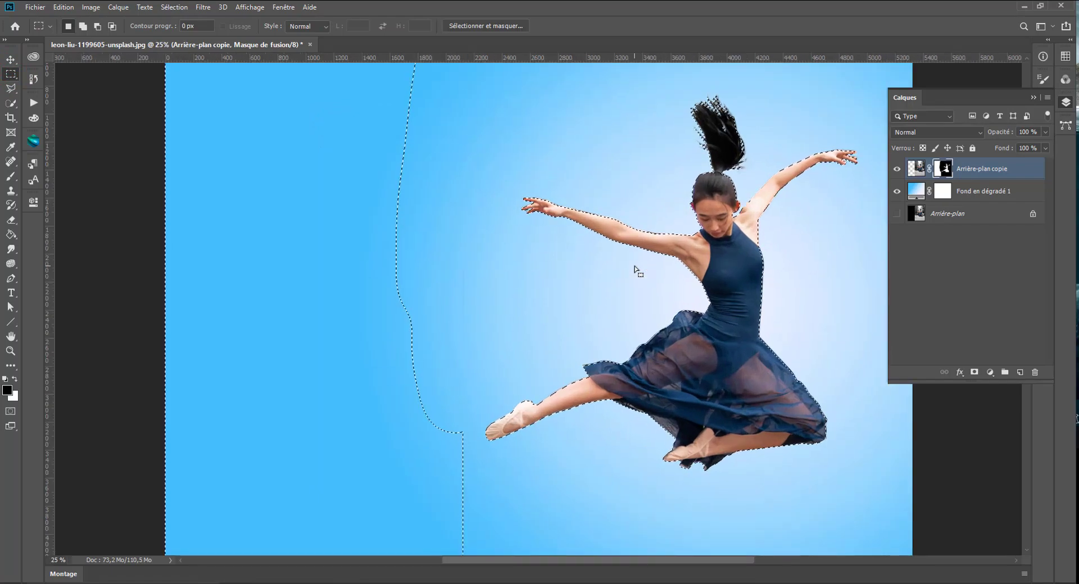
pyautogui.press('Delete')
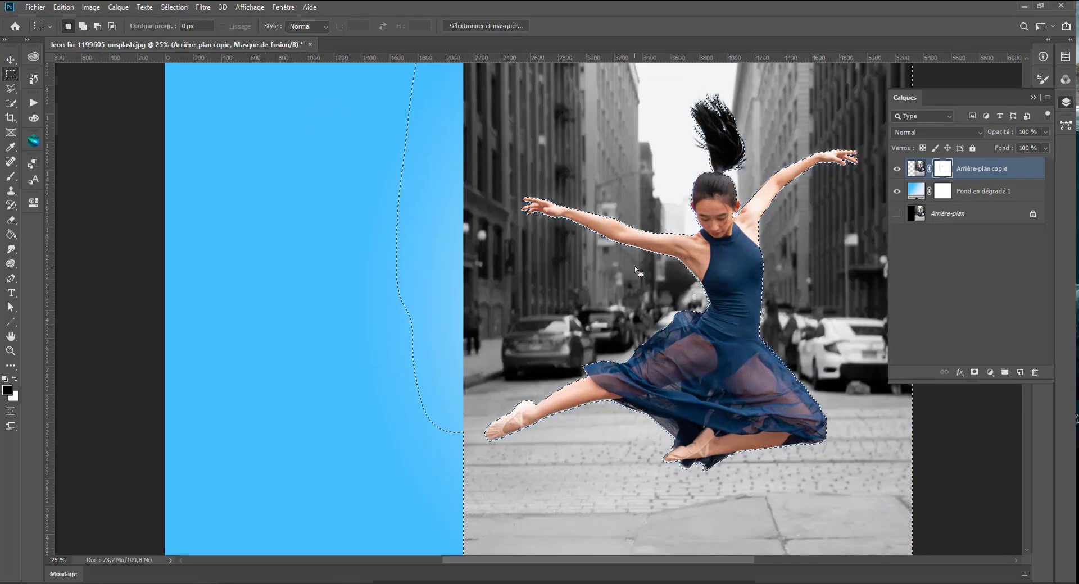
pyautogui.press('x')
pyautogui.press('Delete')
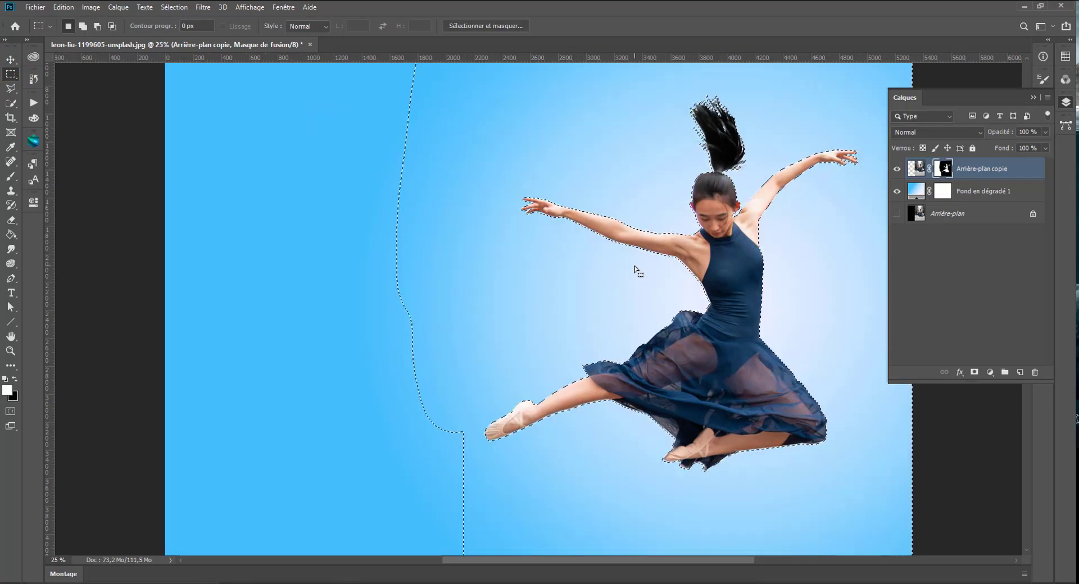
pyautogui.hotkey('ctrl', 'd')
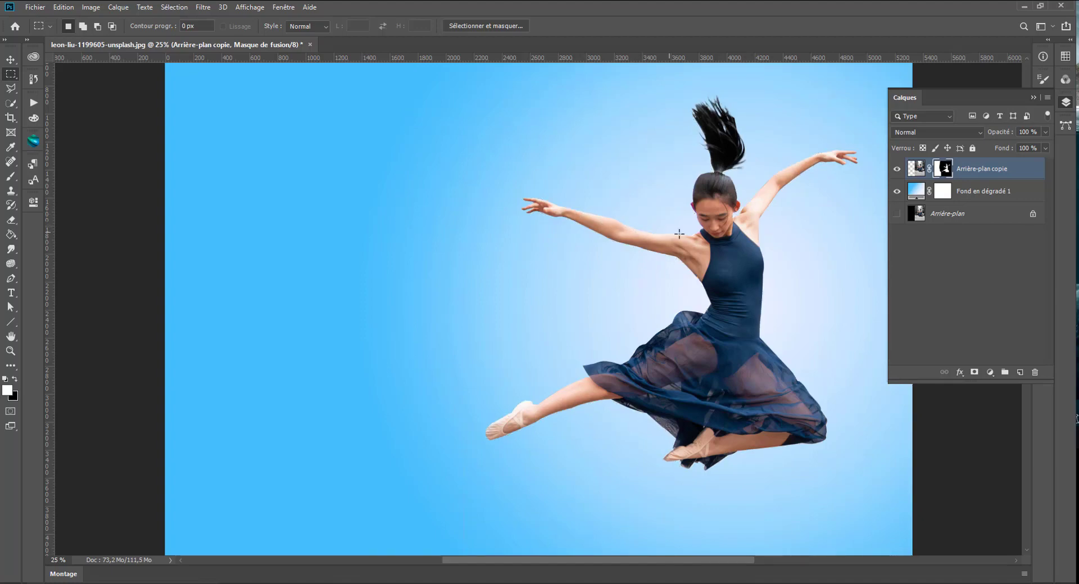
# Step: Restore the mask selection, retry and undo the fill around the dancer to compare her edges, and deselect
pyautogui.scroll(1, 673, 231)
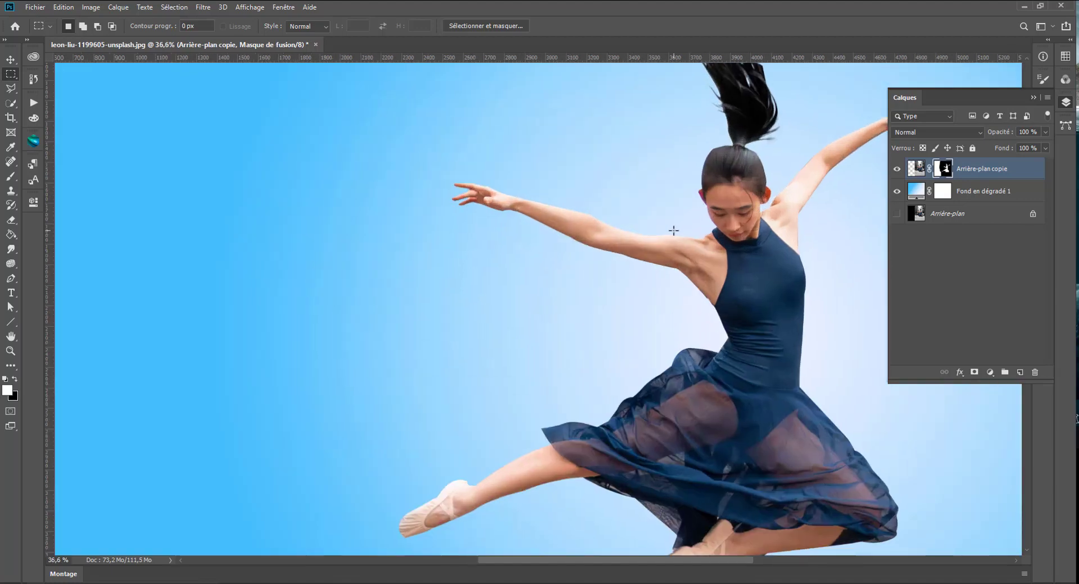
pyautogui.hotkey('ctrl', 'shift', 'd')
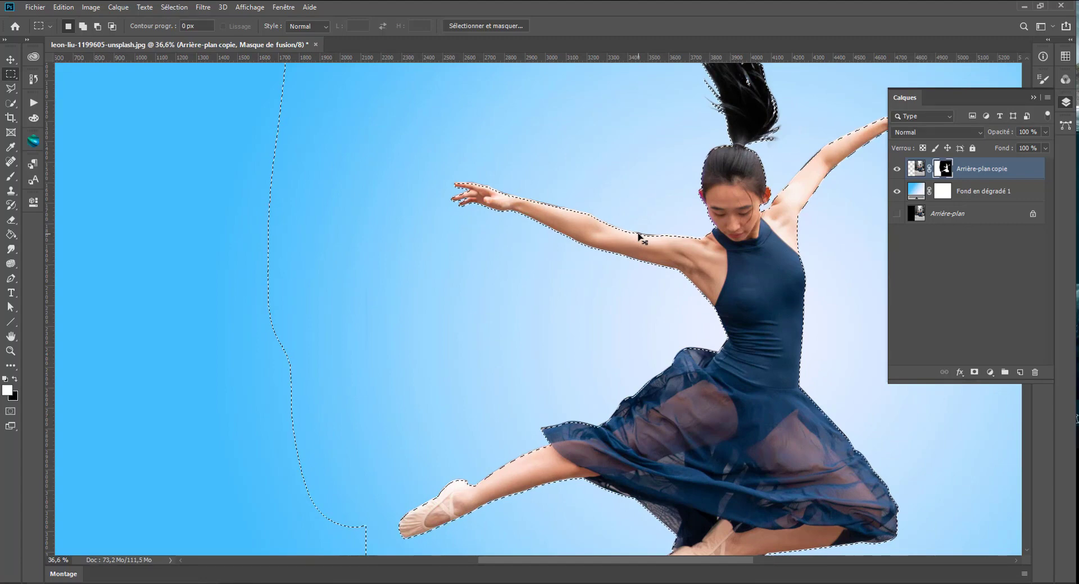
pyautogui.hotkey('ctrl', 'd')
pyautogui.hotkey('ctrl', 'shift', 'd')
pyautogui.hotkey('ctrl', 'shift', 'i')
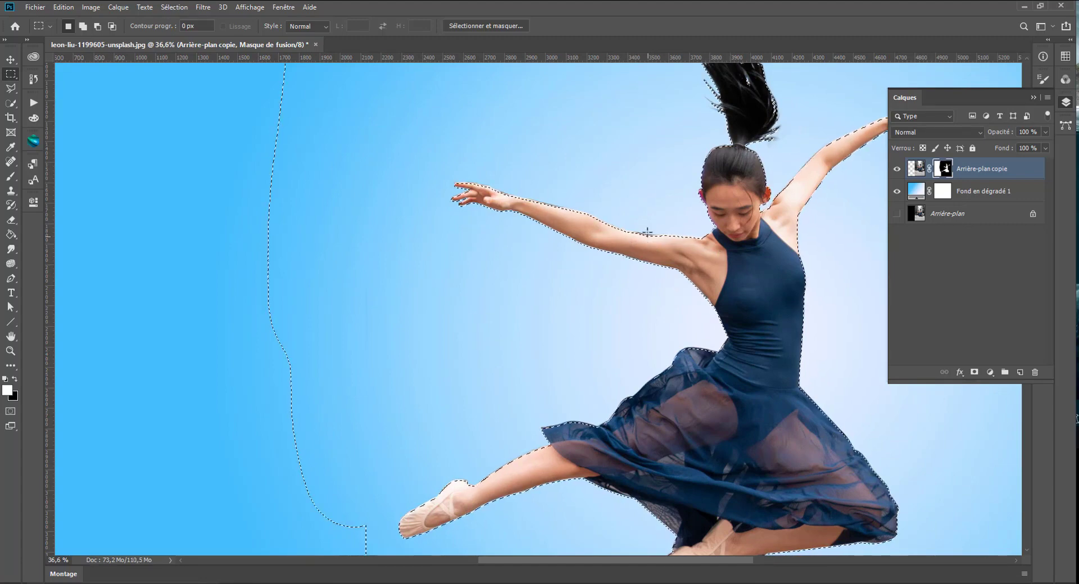
pyautogui.press('Delete')
pyautogui.hotkey('ctrl', 'z')
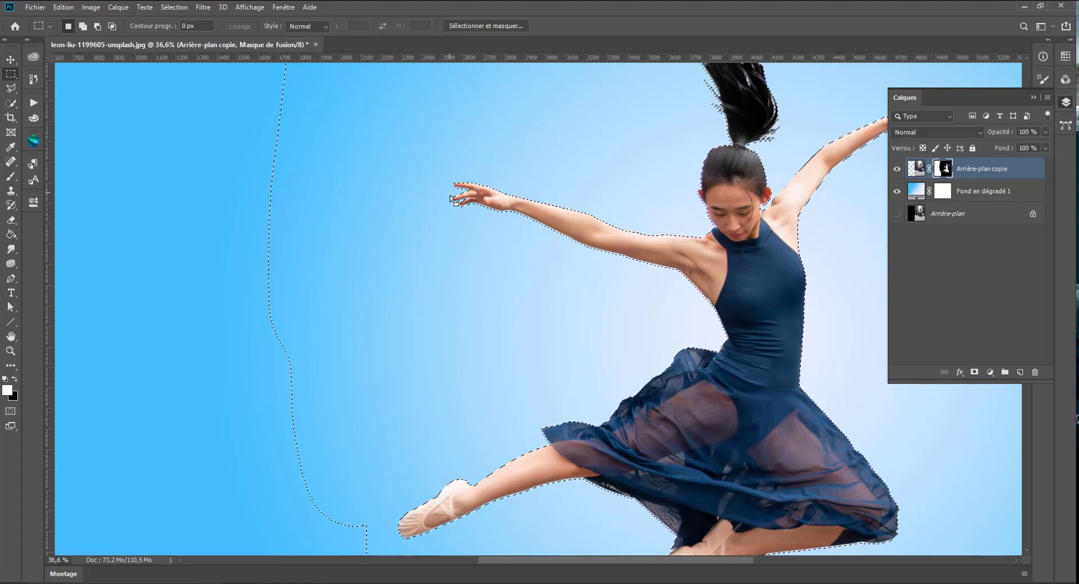
pyautogui.moveTo(640, 195); pyautogui.dragTo(510, 241)
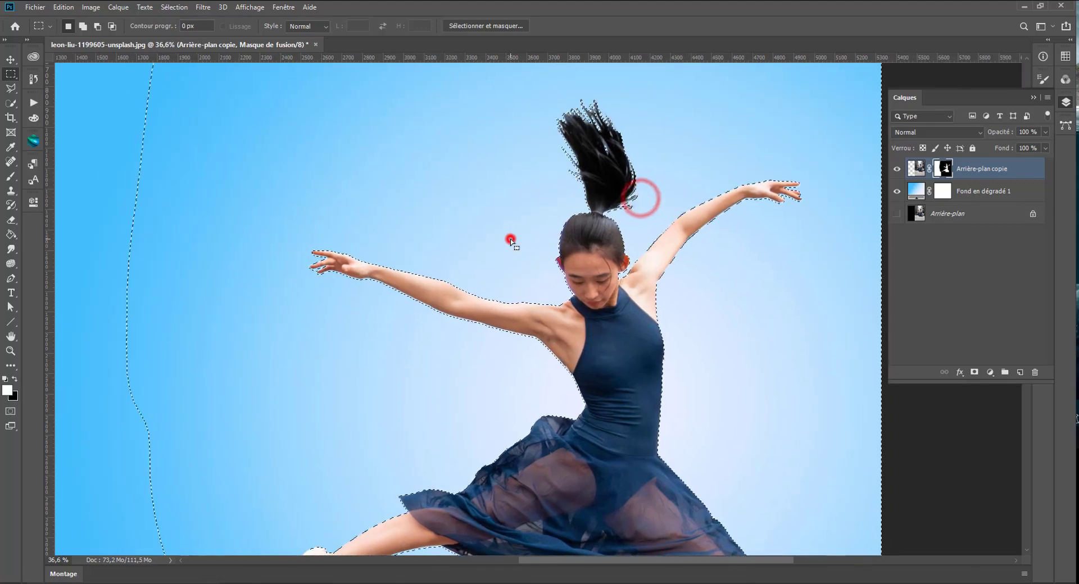
pyautogui.click(511, 237)
# Step: Select a narrow vertical strip of the dress bodice with the Rectangular Marquee, copy it to a new layer, and activate the Move tool
pyautogui.moveTo(514, 412); pyautogui.dragTo(516, 230)
pyautogui.scroll(-5, 516, 229)
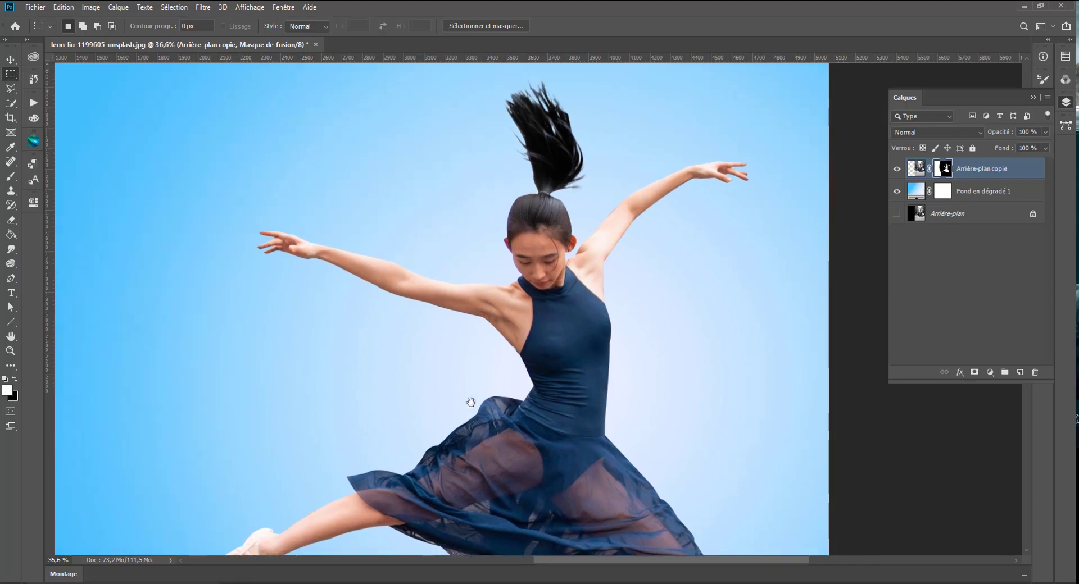
pyautogui.scroll(-2, 564, 347)
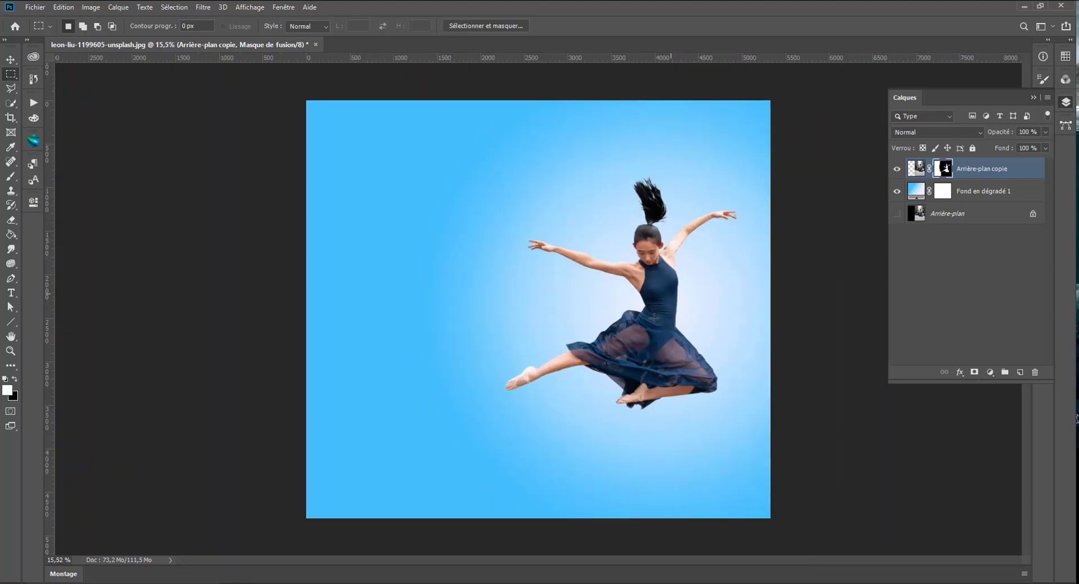
pyautogui.scroll(2, 654, 318)
pyautogui.scroll(-1, 654, 318)
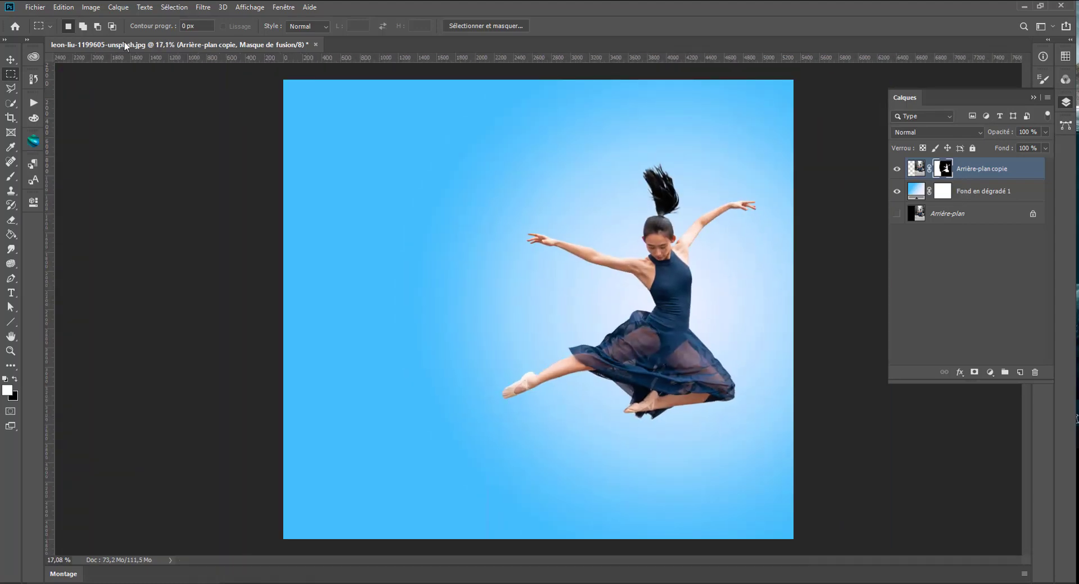
pyautogui.click(13, 73)
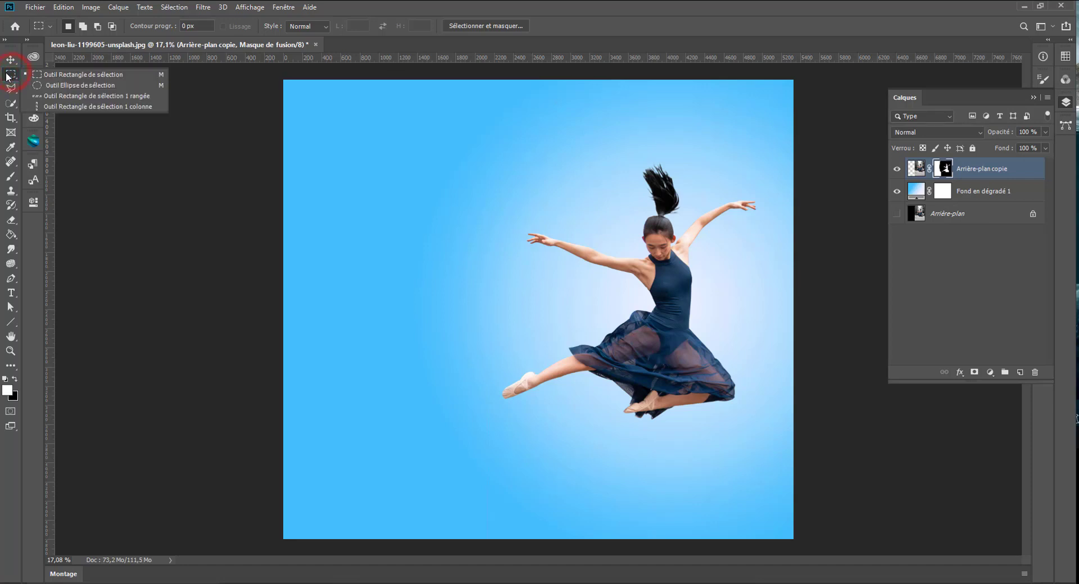
pyautogui.click(6, 73)
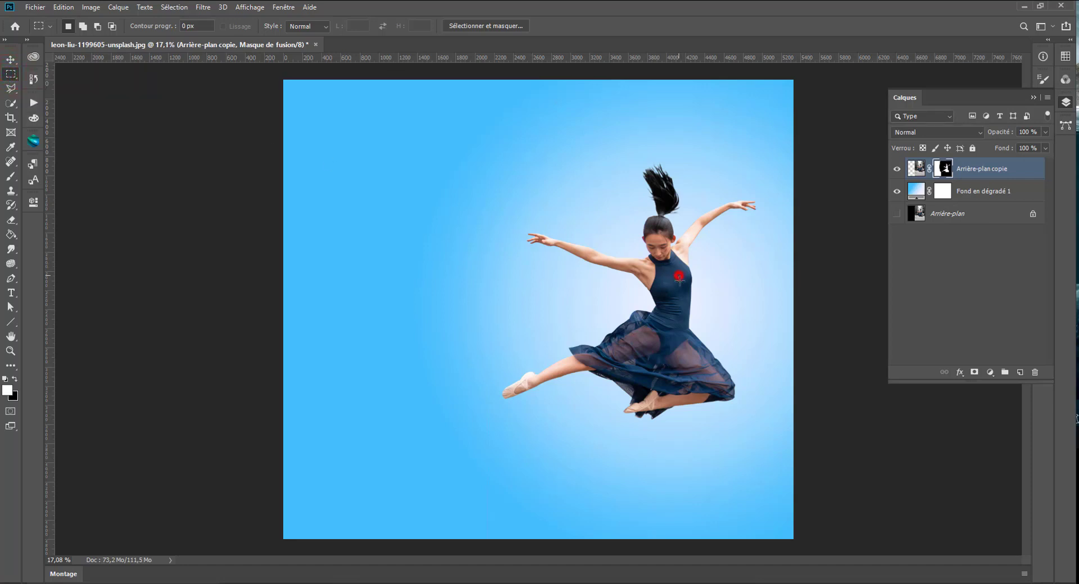
pyautogui.moveTo(679, 277); pyautogui.dragTo(677, 323)
pyautogui.click(916, 170)
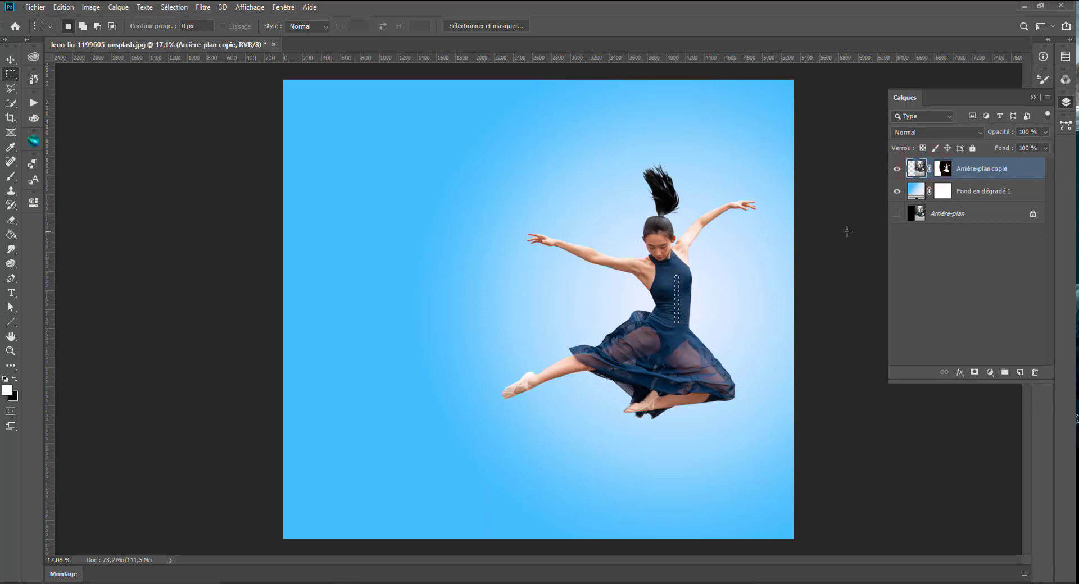
pyautogui.hotkey('ctrl', 'j')
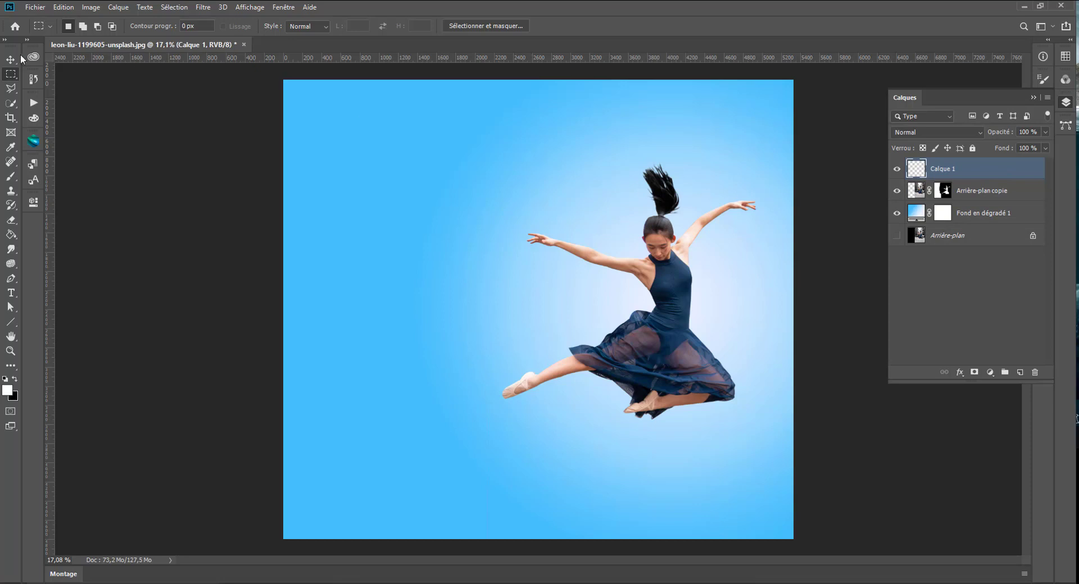
pyautogui.click(5, 60)
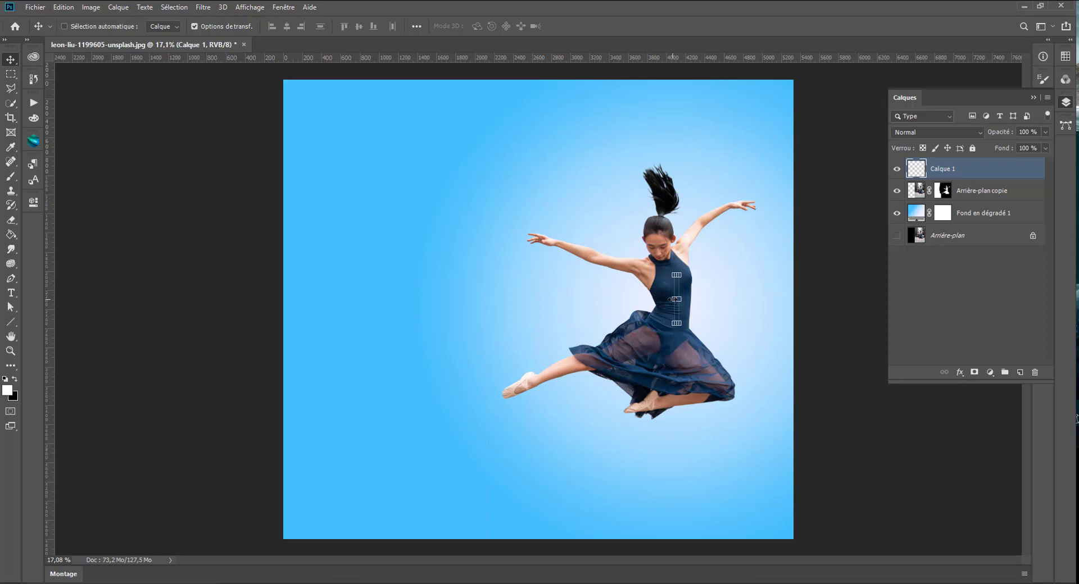
# Step: Stretch the copied bodice strip horizontally into a band that extends past both sides of the canvas
pyautogui.moveTo(674, 299); pyautogui.dragTo(246, 299)
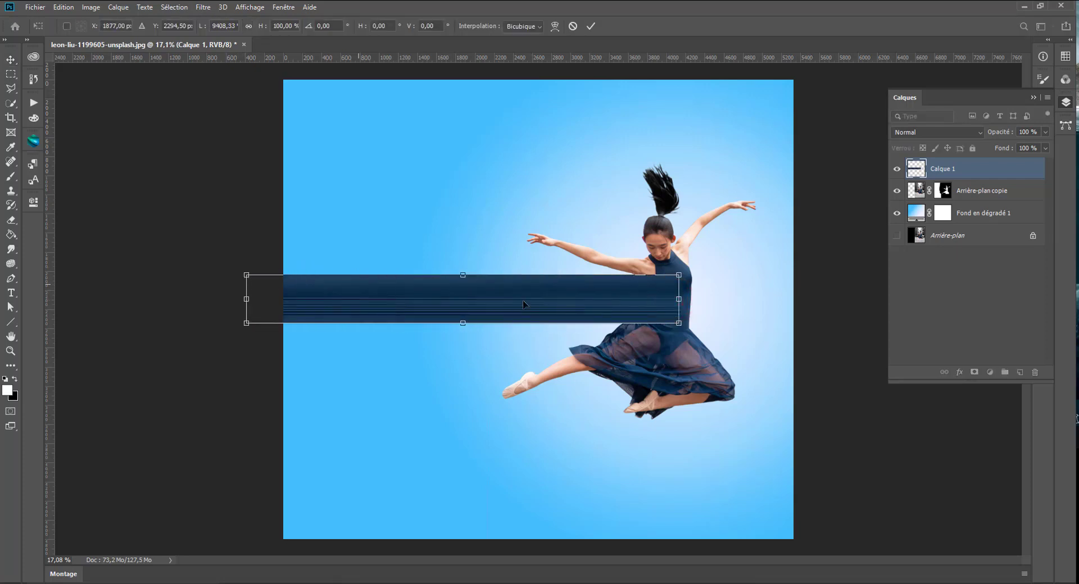
pyautogui.moveTo(679, 300); pyautogui.dragTo(828, 297)
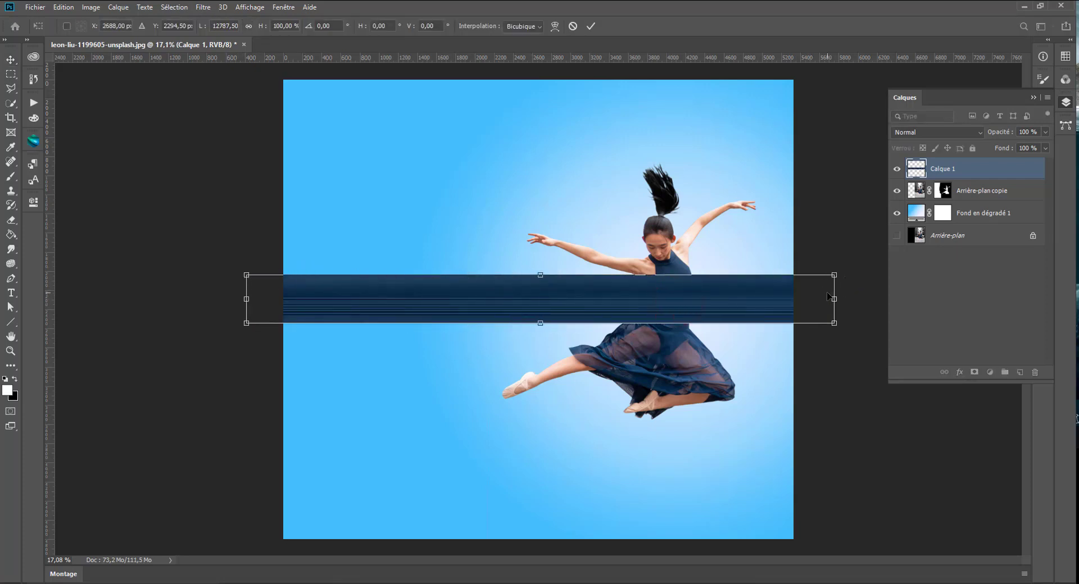
pyautogui.press('Return')
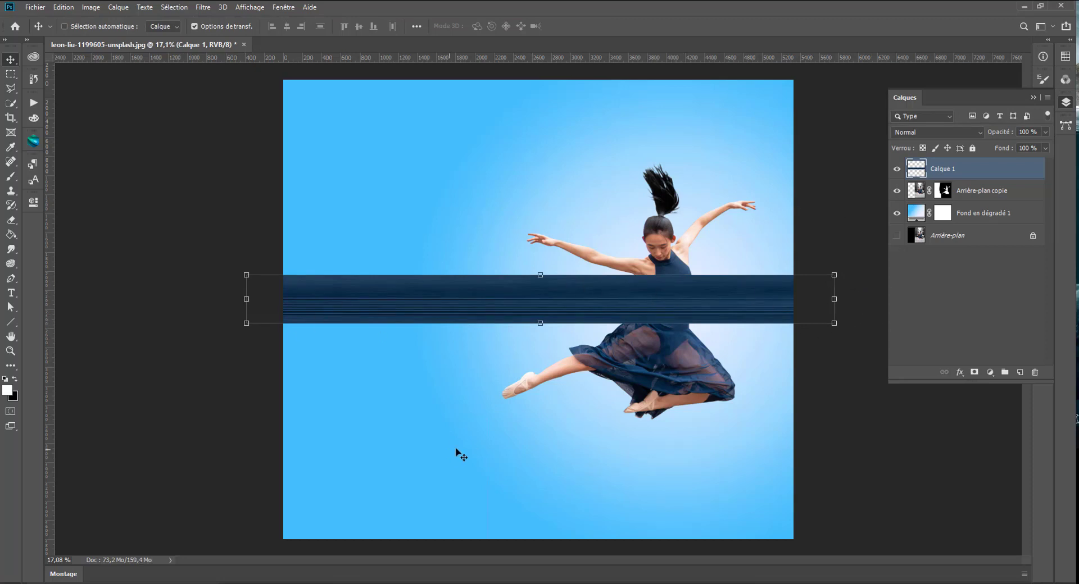
# Step: Select a narrow vertical strip across the skirt hem and foot with the Rectangular Marquee and copy it from the dancer layer to a new layer
pyautogui.click(11, 73)
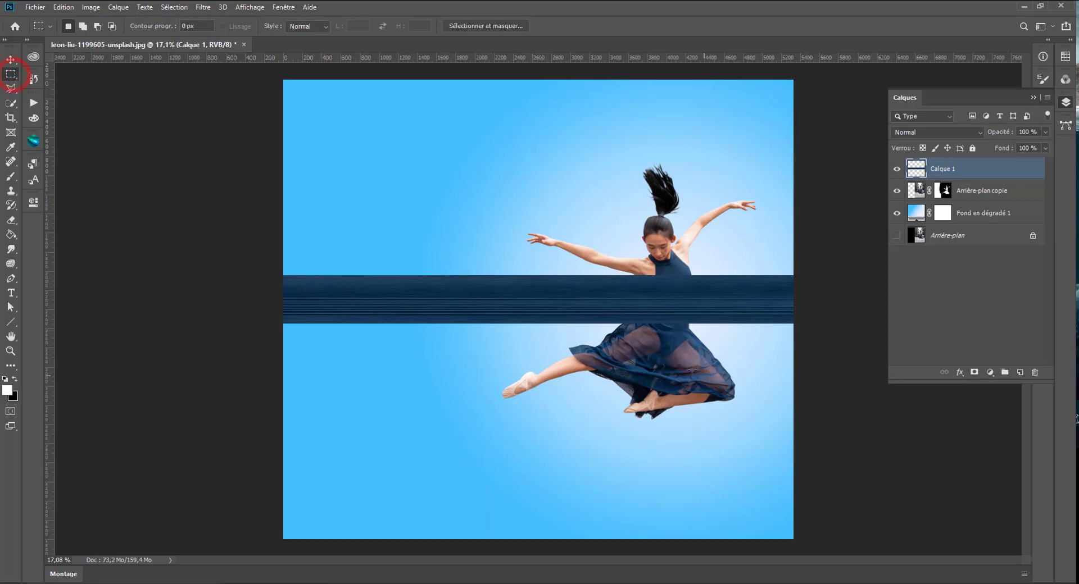
pyautogui.moveTo(692, 363); pyautogui.dragTo(654, 415)
pyautogui.click(916, 191)
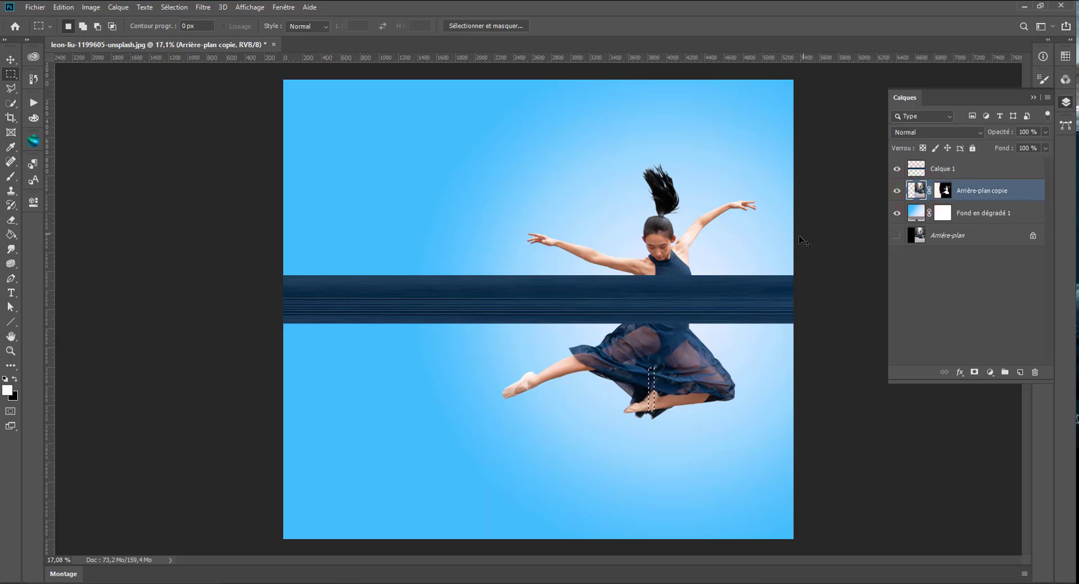
pyautogui.hotkey('ctrl', 'j')
# Step: Stretch the skirt-and-foot strip horizontally across the full canvas width and move it up against the underside of the bodice band
pyautogui.click(10, 59)
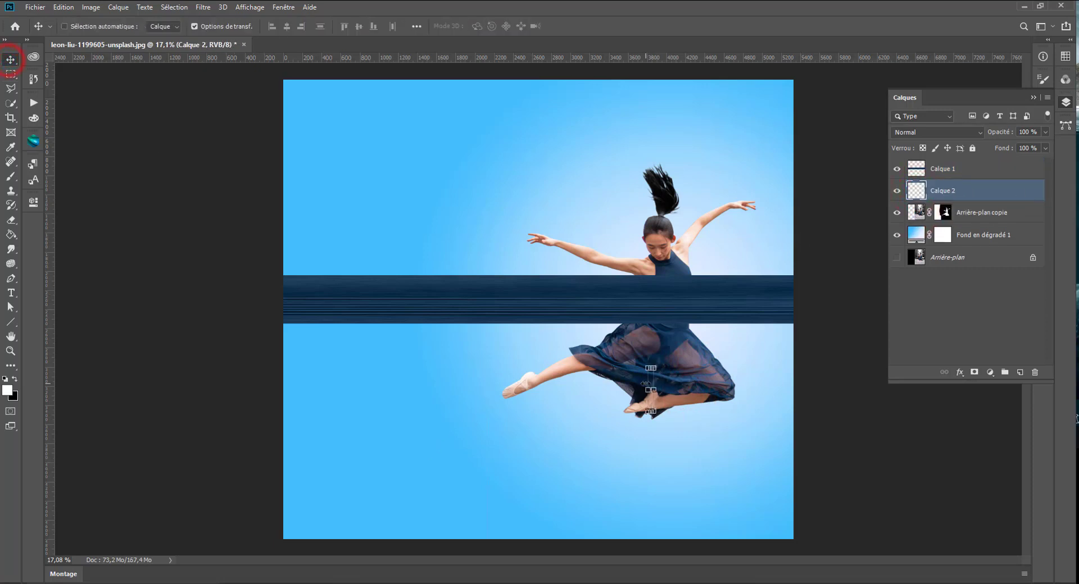
pyautogui.hotkey('ctrl', 't')
pyautogui.moveTo(584, 390); pyautogui.dragTo(277, 384)
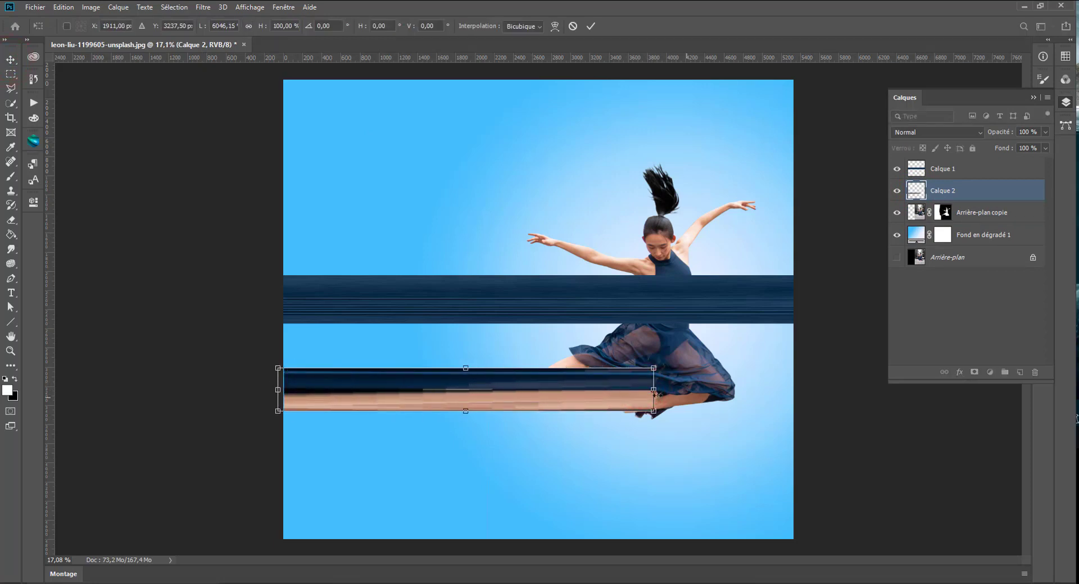
pyautogui.moveTo(653, 390); pyautogui.dragTo(784, 347)
pyautogui.press('Return')
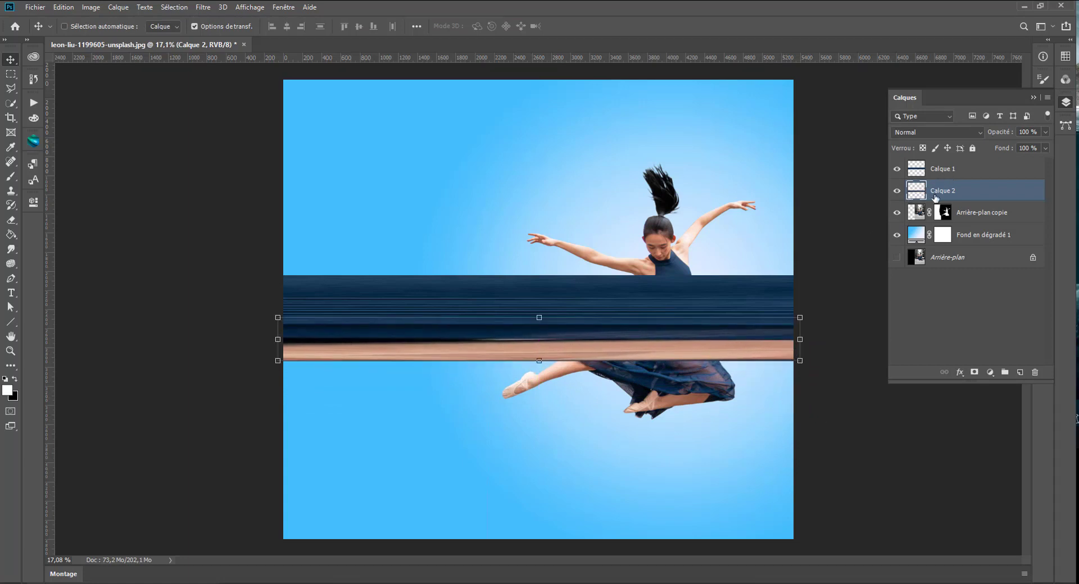
# Step: Merge the two band layers, then move the merged band to the canvas's upper edge and stretch its height to 216.83%
pyautogui.keyDown('shift'); pyautogui.click(977, 174); pyautogui.keyUp('shift')
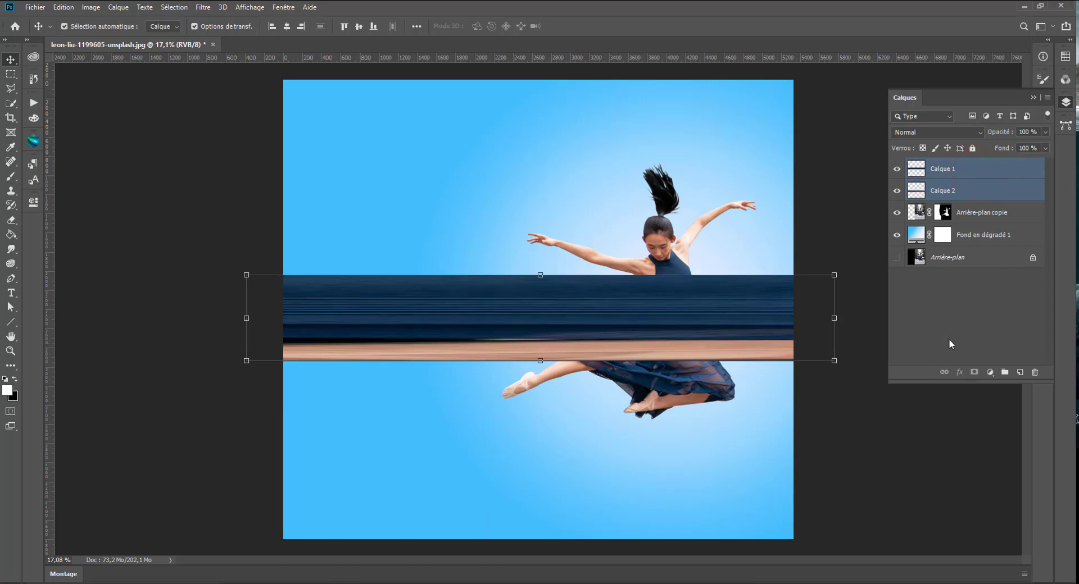
pyautogui.hotkey('ctrl', 'e')
pyautogui.moveTo(536, 272); pyautogui.dragTo(531, 167)
pyautogui.moveTo(539, 241); pyautogui.dragTo(534, 143)
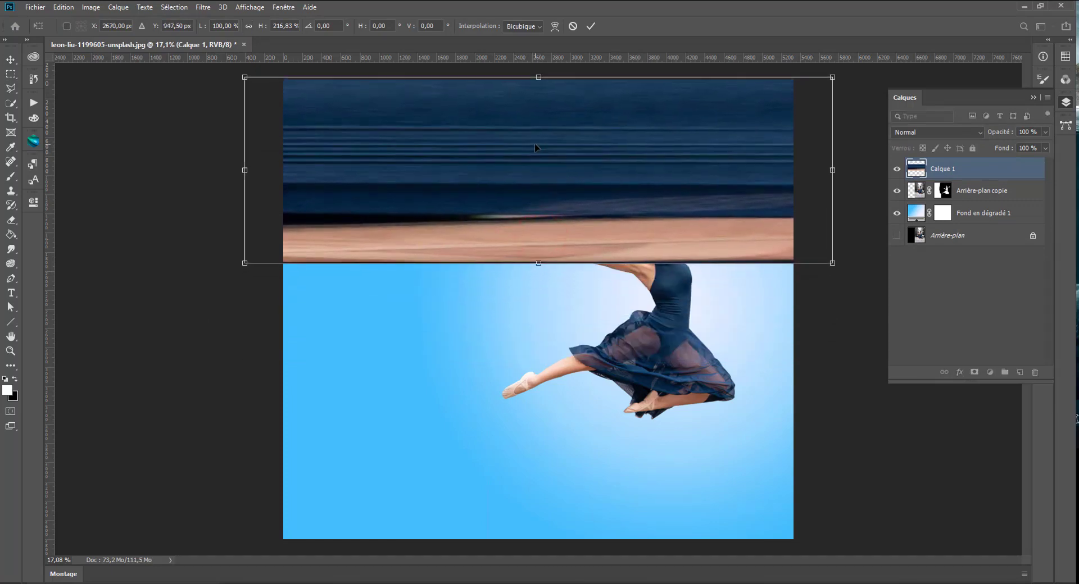
pyautogui.press('Return')
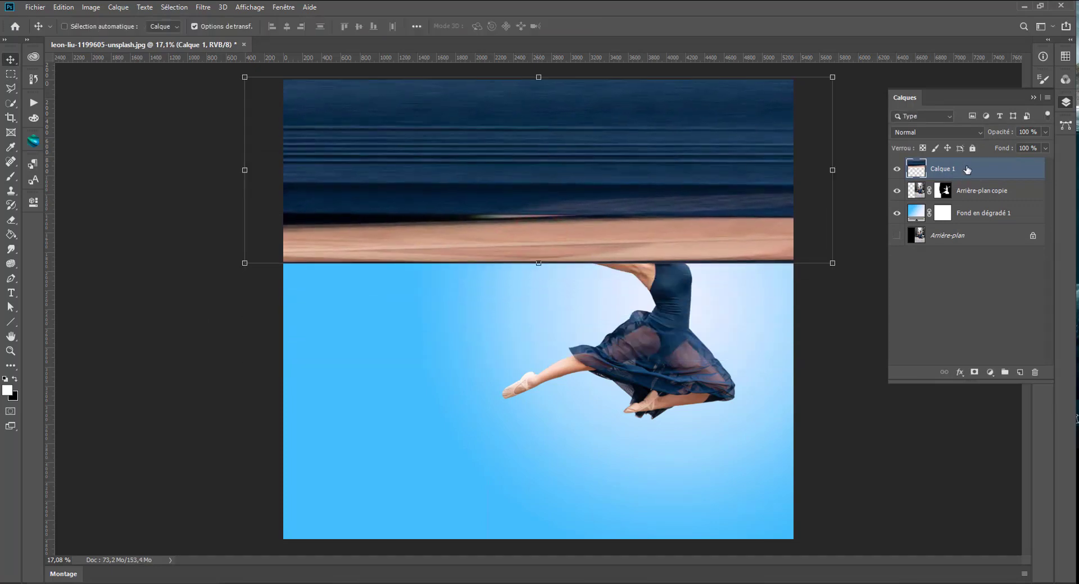
# Step: Convert the merged band to a smart object and apply the Polar Coordinates filter with Rectangular to Polar
pyautogui.rightClick(968, 169)
pyautogui.click(890, 266)
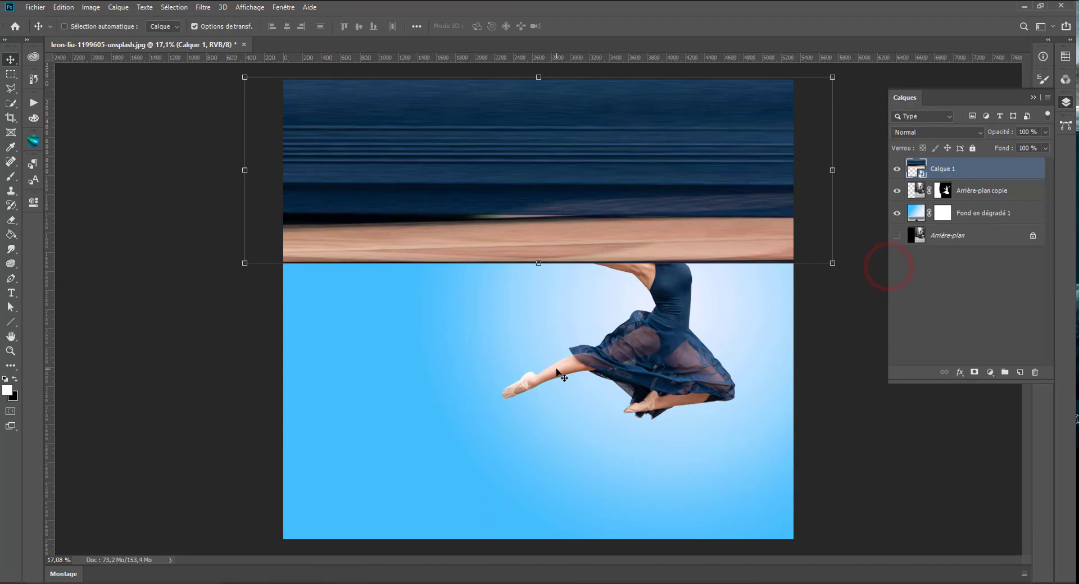
pyautogui.click(203, 6)
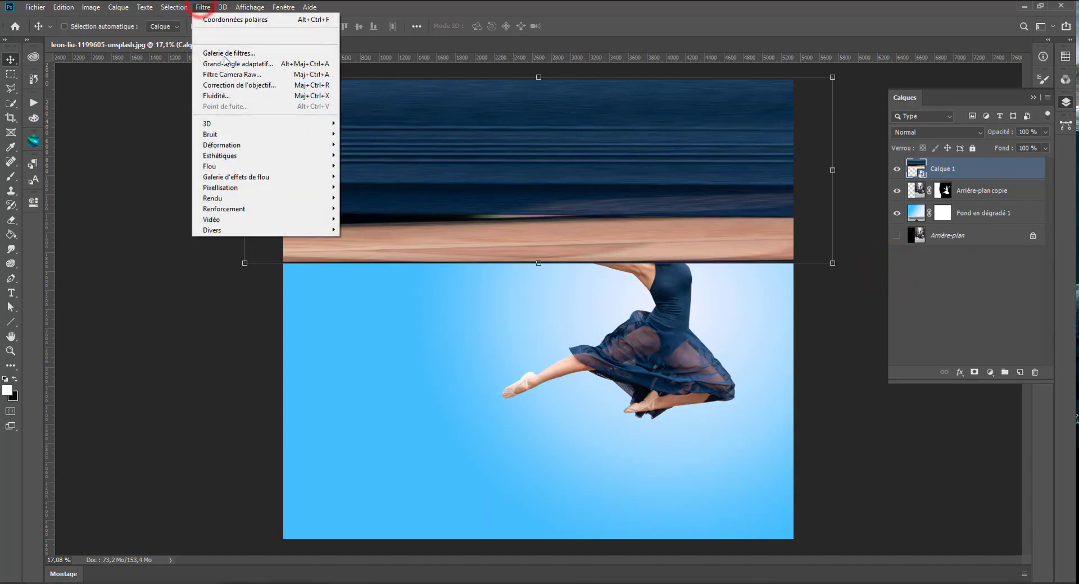
pyautogui.moveTo(331, 147)
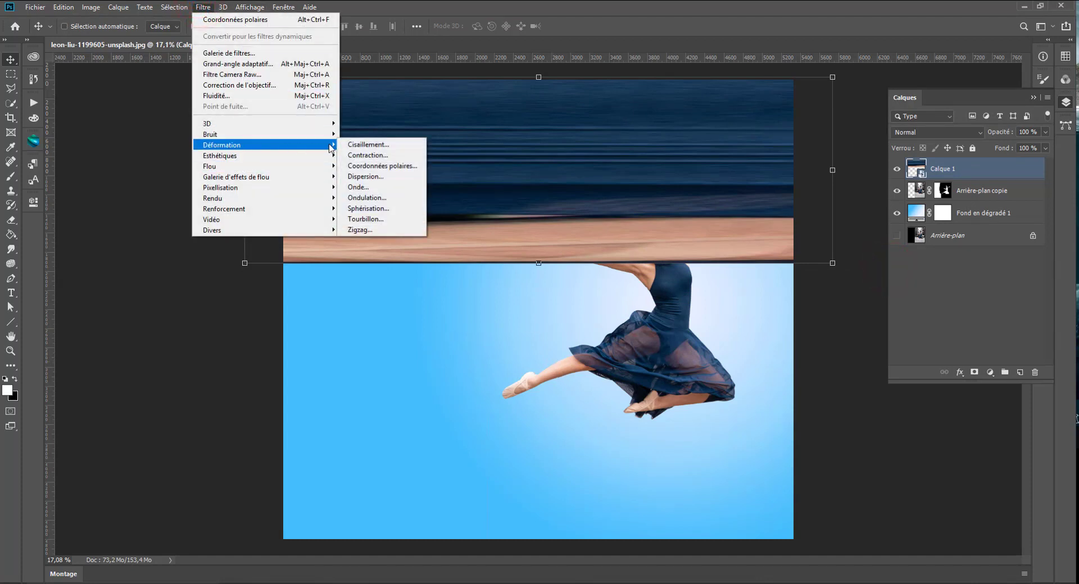
pyautogui.click(374, 165)
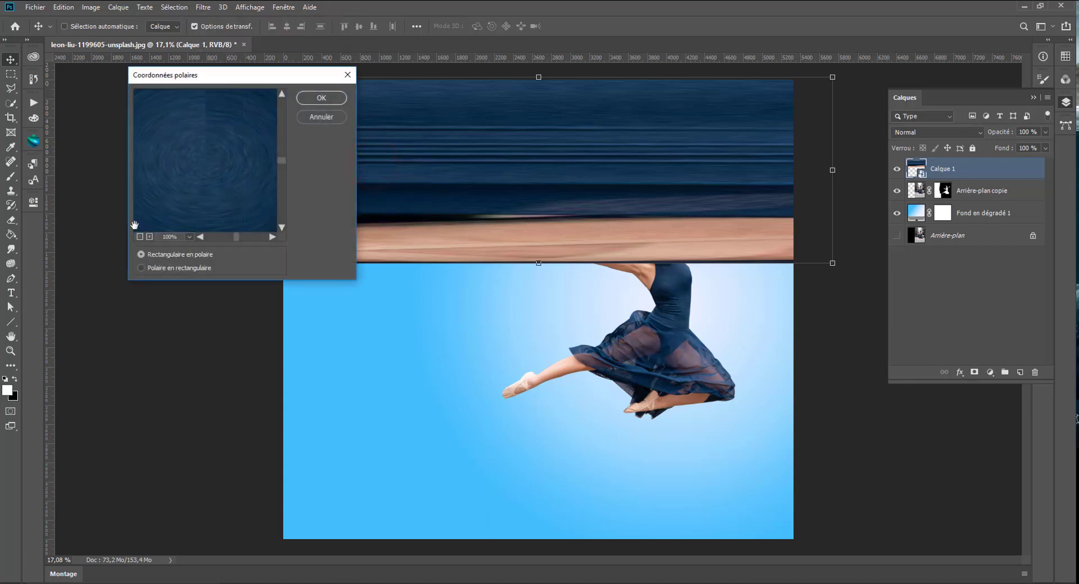
pyautogui.click(140, 236)
pyautogui.click(140, 237)
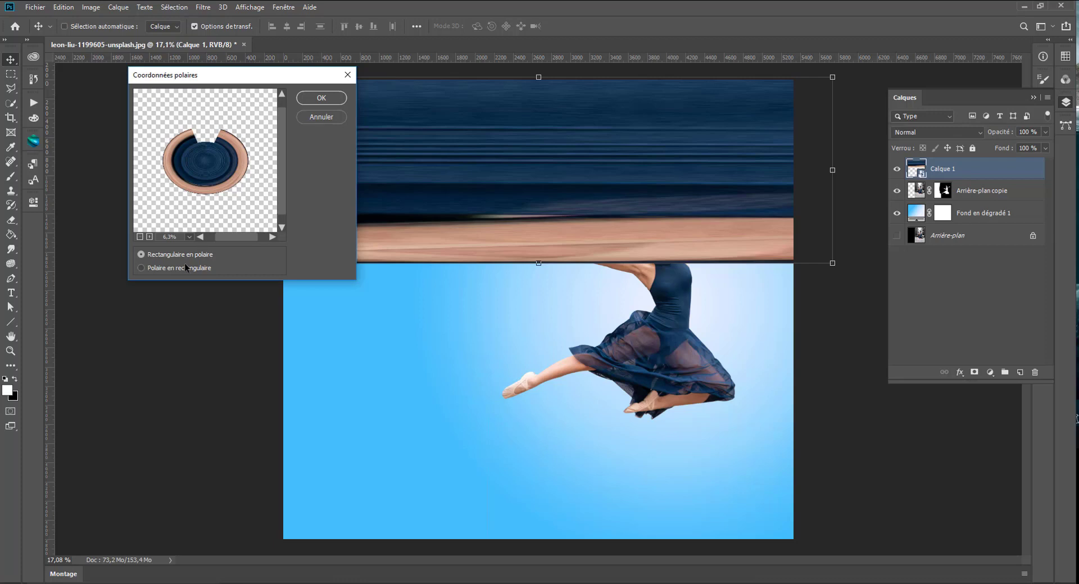
pyautogui.click(317, 97)
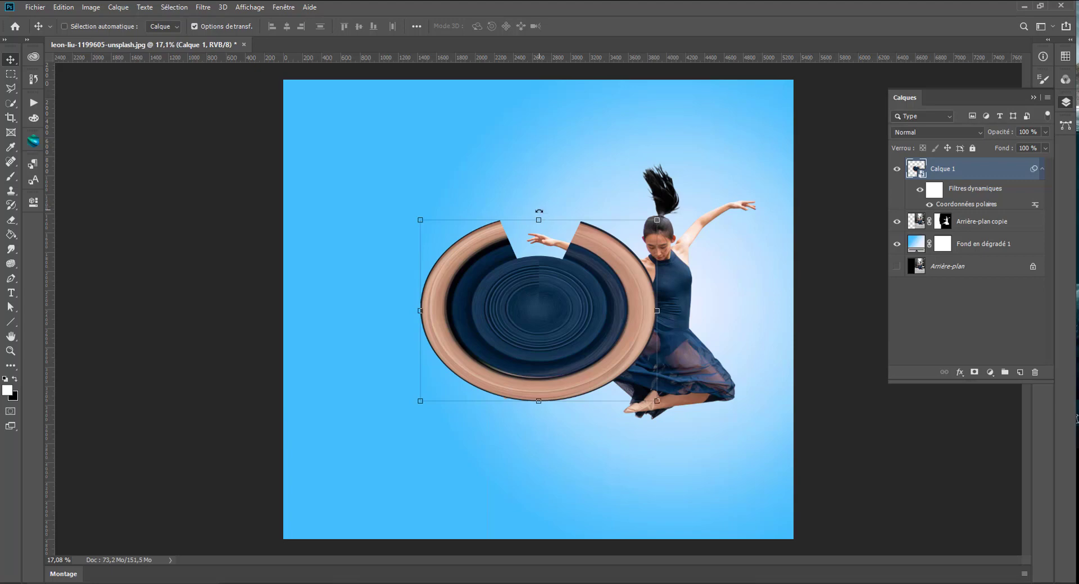
pyautogui.click(539, 211)
pyautogui.click(548, 305)
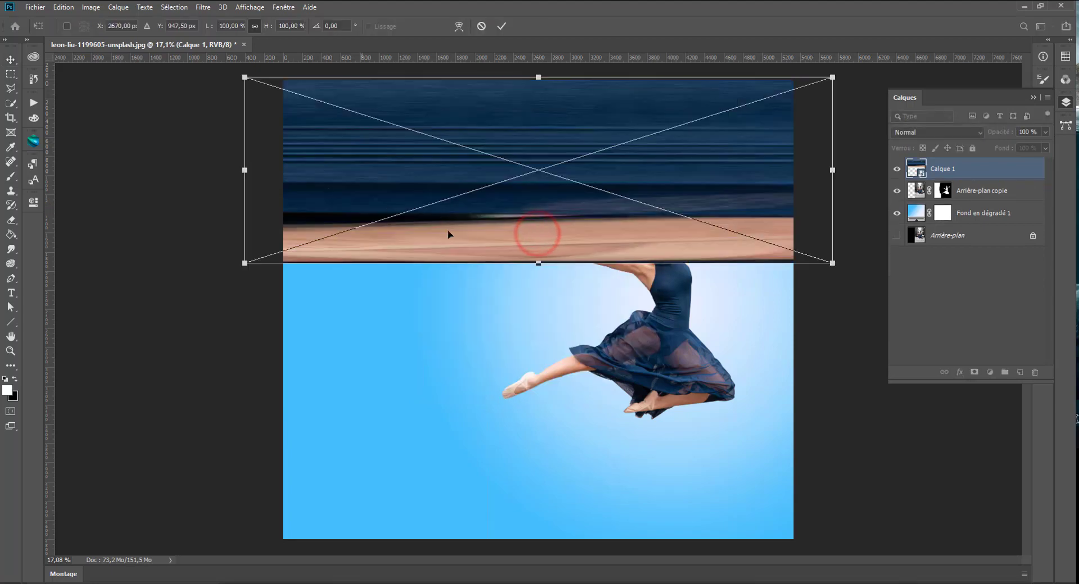
pyautogui.press('Return')
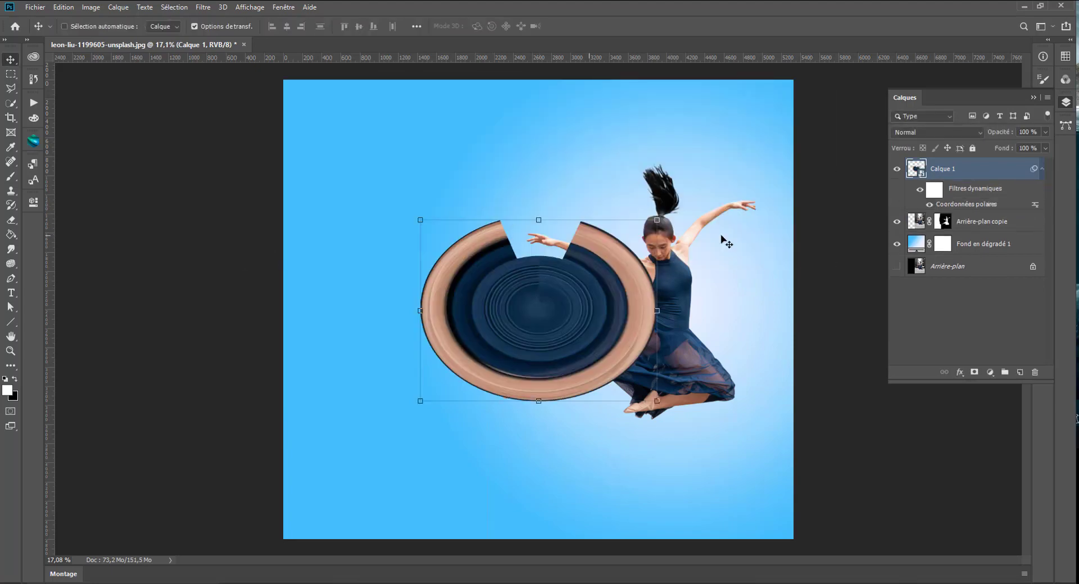
# Step: Convert the filtered disc into a new smart object, rotate it -77.99°, and move it over the dancer
pyautogui.rightClick(944, 172)
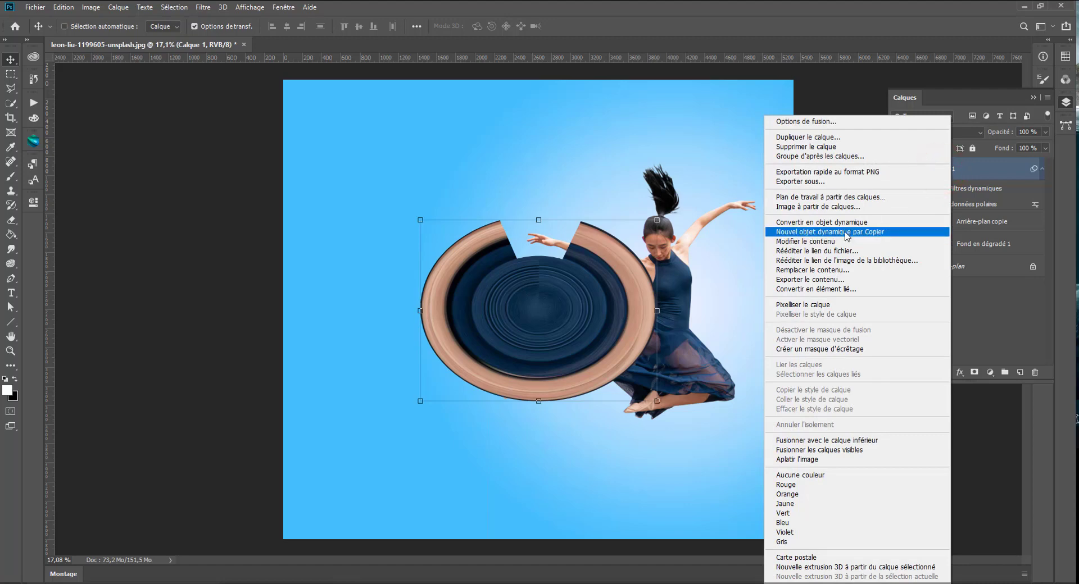
pyautogui.click(817, 222)
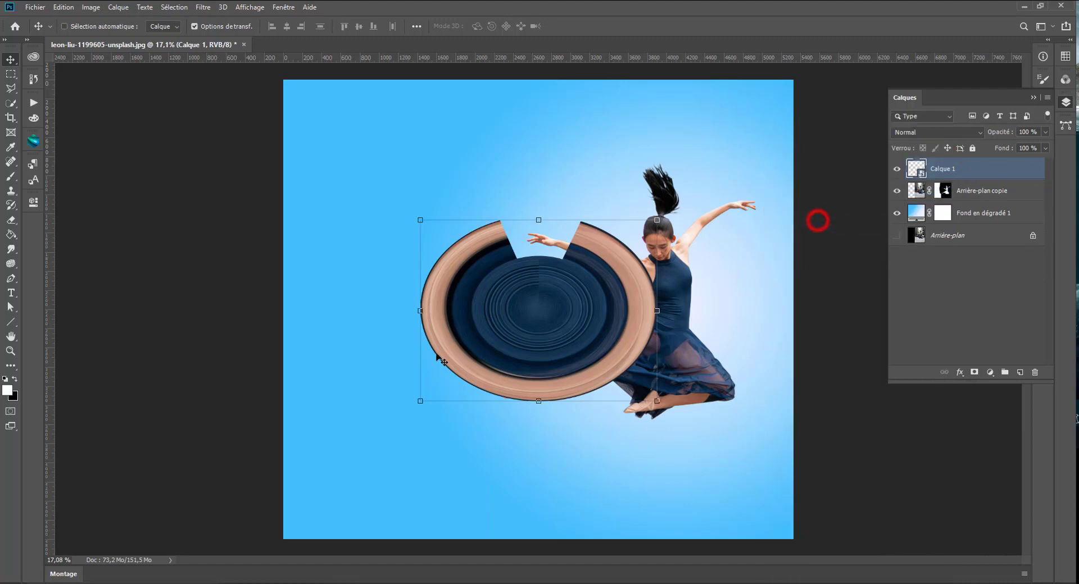
pyautogui.hotkey('ctrl', 't')
pyautogui.moveTo(664, 218); pyautogui.dragTo(638, 220)
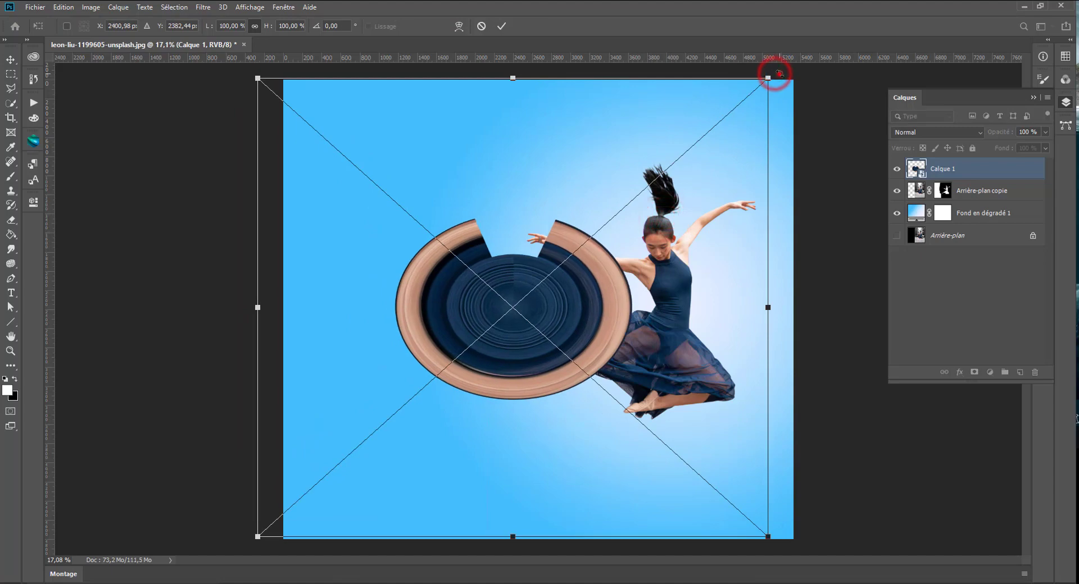
pyautogui.moveTo(774, 74); pyautogui.dragTo(440, 177)
pyautogui.moveTo(525, 311); pyautogui.dragTo(708, 315)
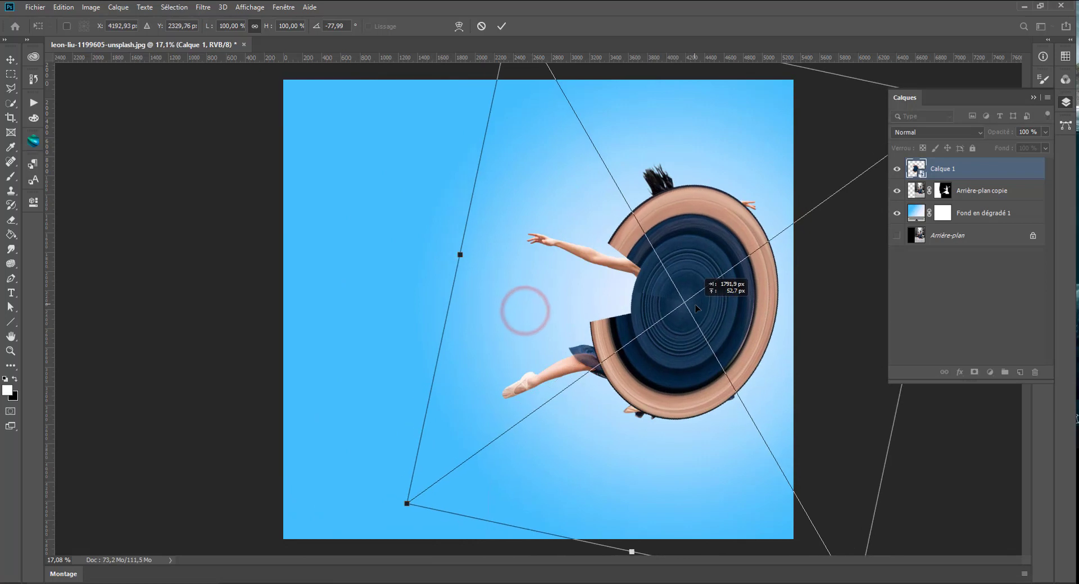
# Step: Scale the disc proportionally to 112.24% and reposition it over the dancer's body
pyautogui.hotkey('ctrl', '-')
pyautogui.moveTo(448, 456); pyautogui.dragTo(394, 494)
pyautogui.moveTo(606, 378); pyautogui.dragTo(641, 353)
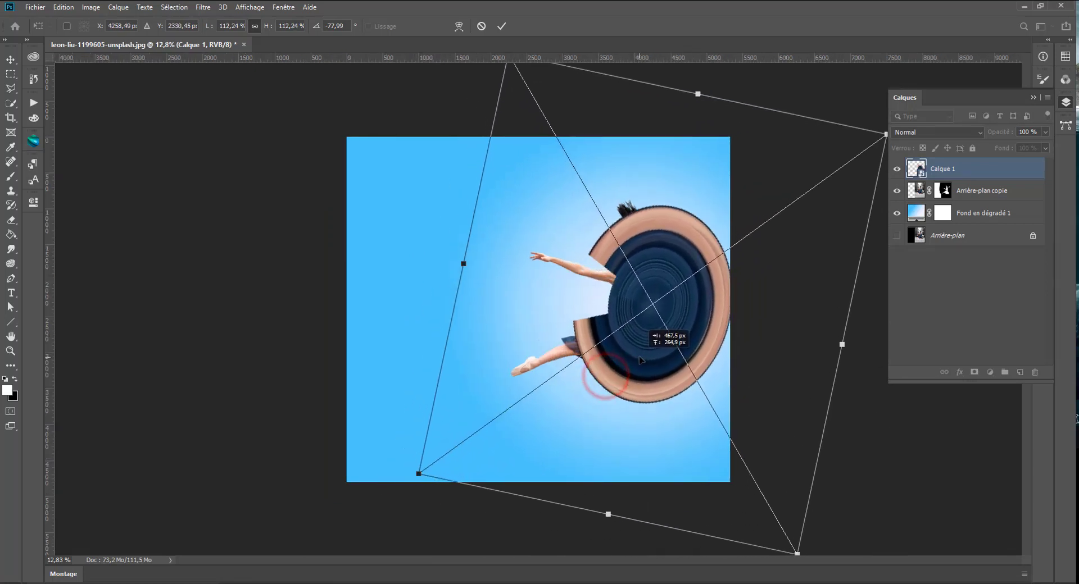
pyautogui.press('Return')
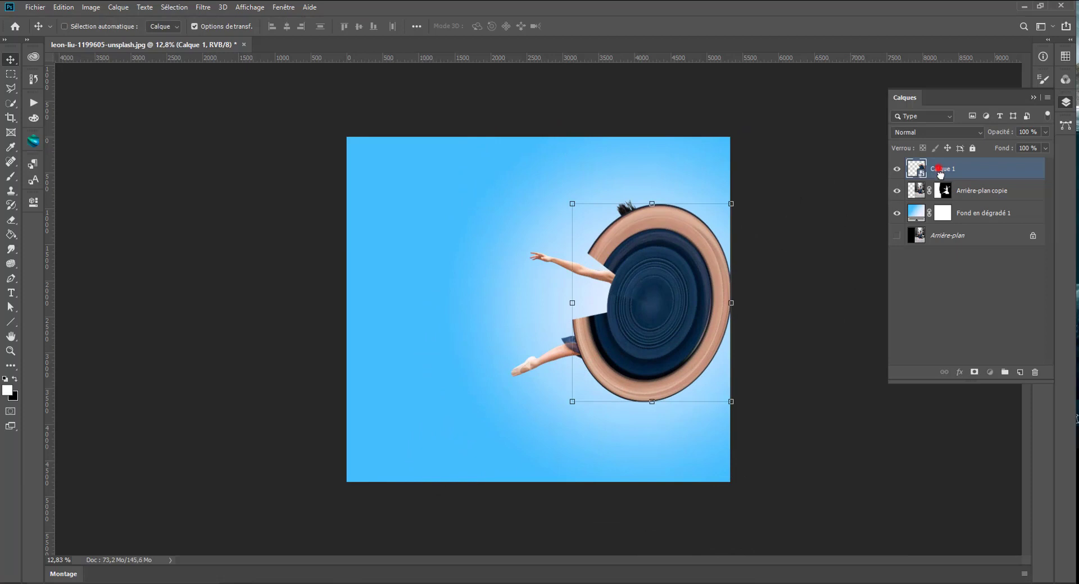
# Step: Place the disc layer beneath the dancer layer and shift the disc slightly up and away from the canvas edge
pyautogui.moveTo(940, 170); pyautogui.dragTo(940, 204)
pyautogui.hotkey('ctrl', '+')
pyautogui.hotkey('ctrl', '+')
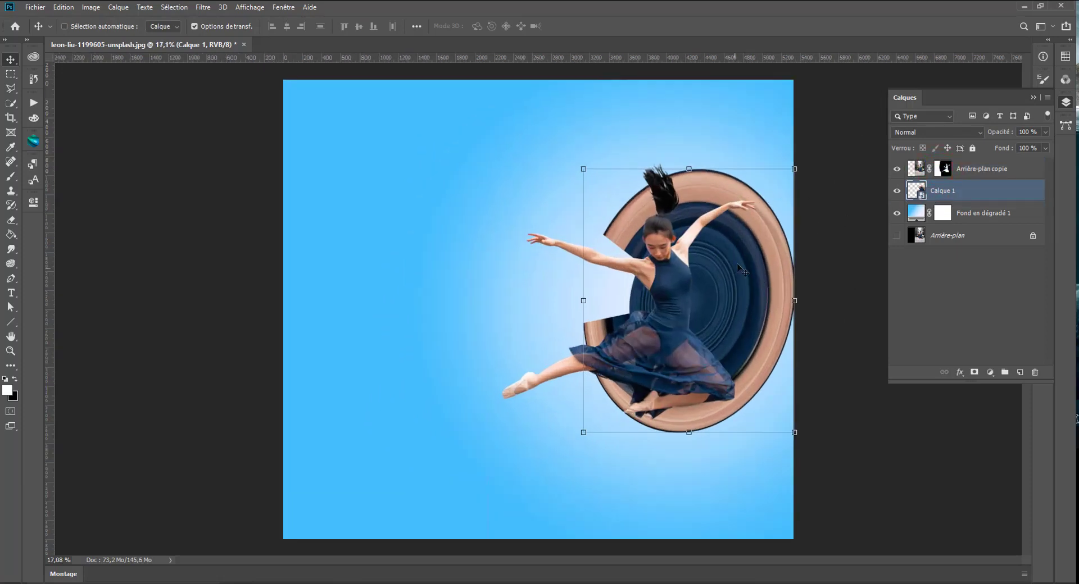
pyautogui.moveTo(741, 279); pyautogui.dragTo(730, 265)
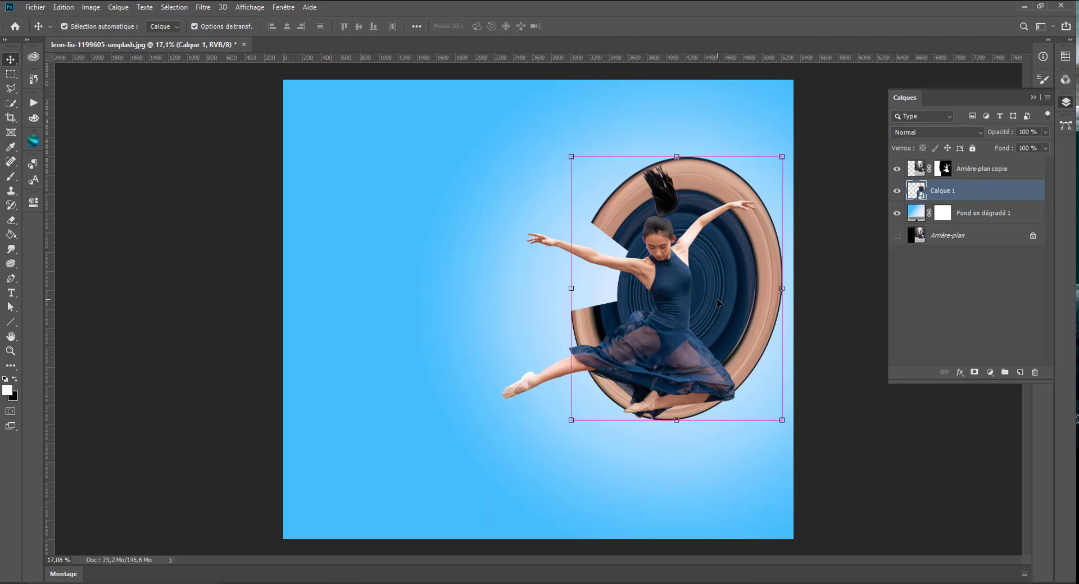
# Step: Warp the disc slightly inward near the dancer's raised hand to adjust its outline behind her
pyautogui.hotkey('ctrl', 't')
pyautogui.rightClick(731, 286)
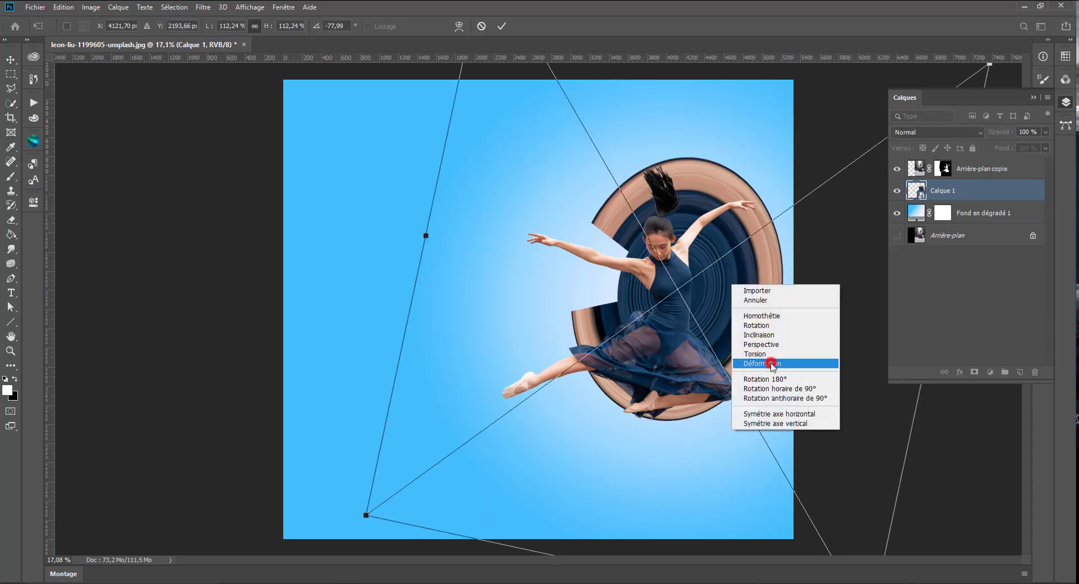
pyautogui.click(763, 364)
pyautogui.moveTo(760, 203); pyautogui.dragTo(751, 209)
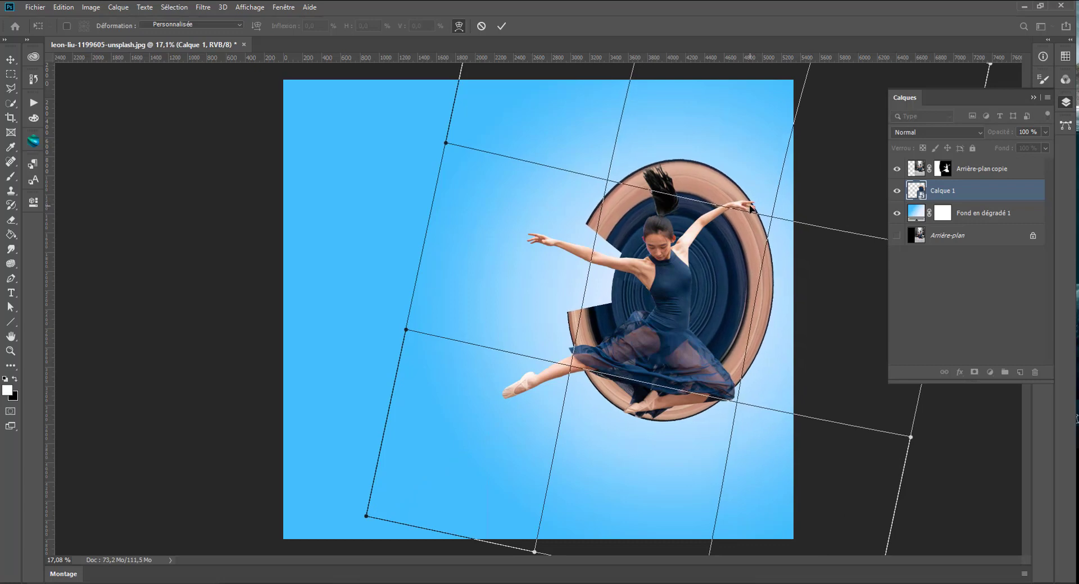
pyautogui.press('Return')
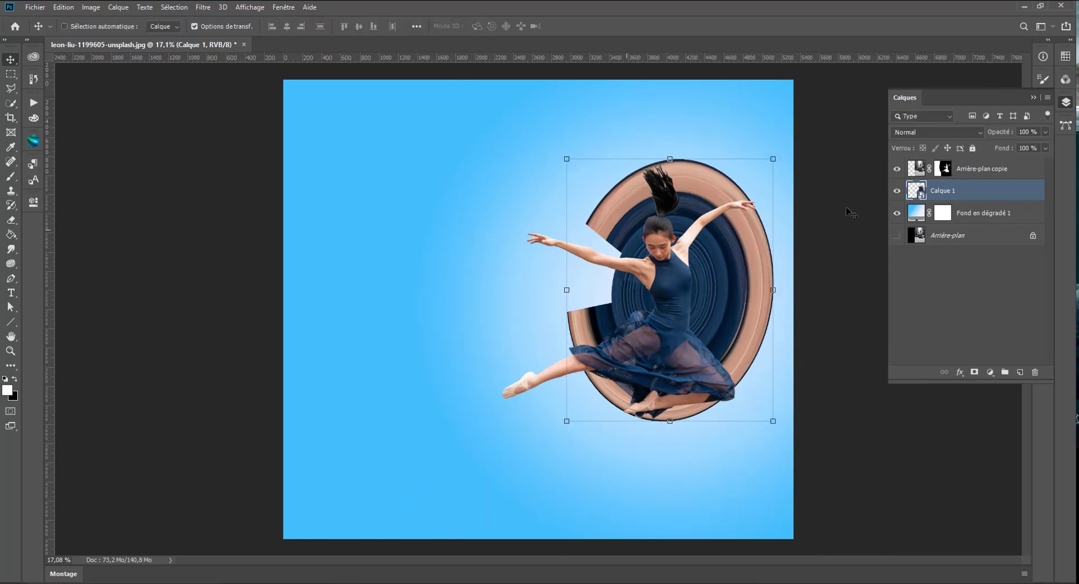
pyautogui.keyDown('ctrl'); pyautogui.click(944, 170); pyautogui.keyUp('ctrl')
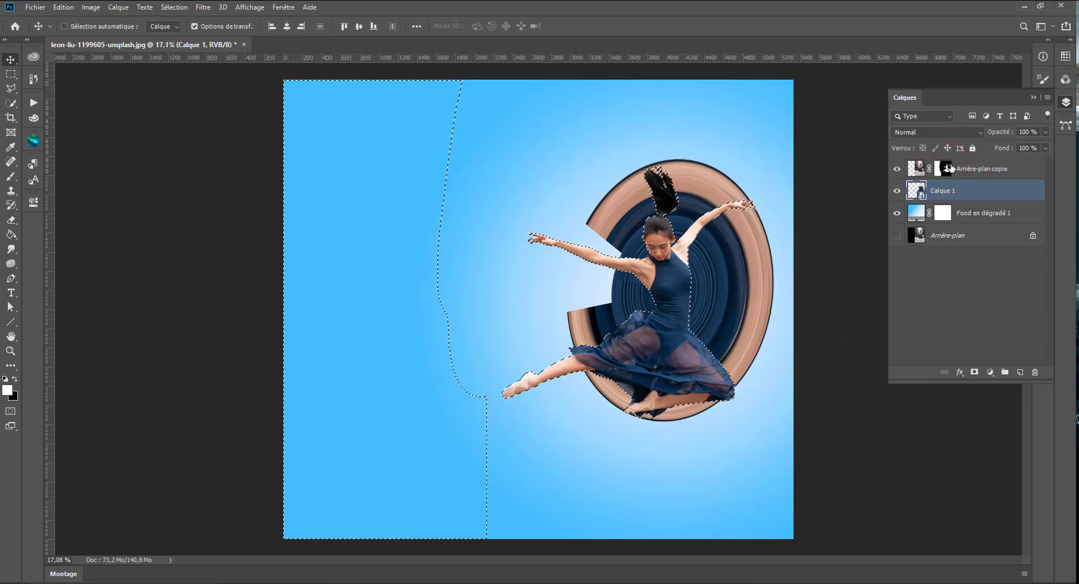
pyautogui.click(11, 88)
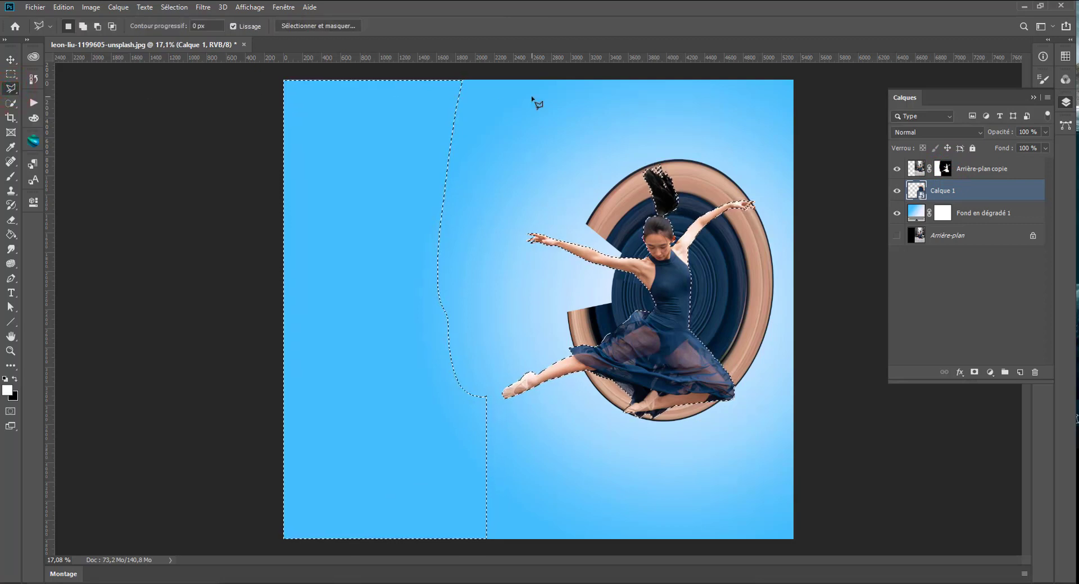
pyautogui.hotkey('ctrl', 'd')
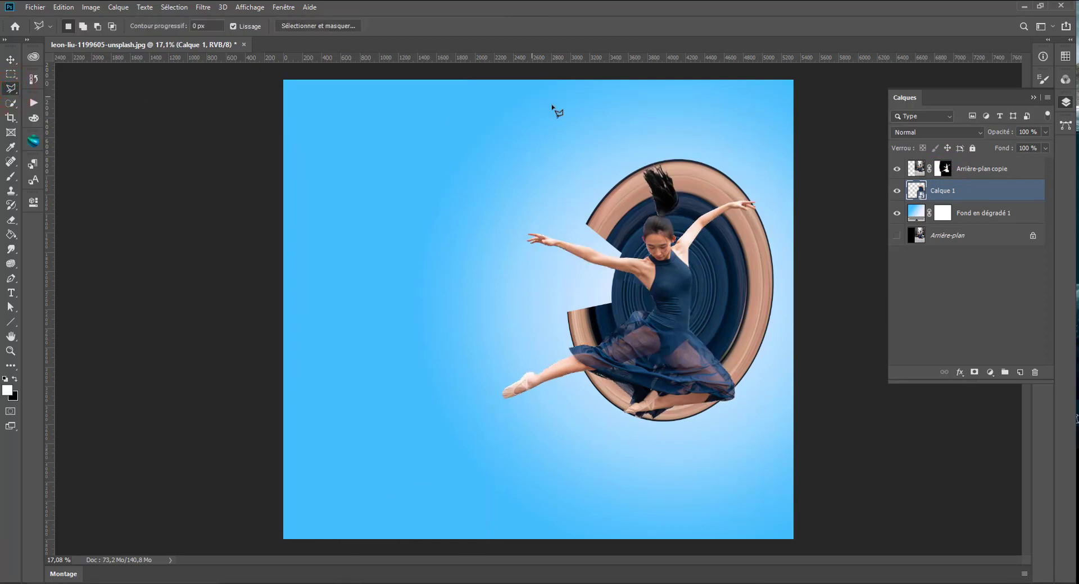
# Step: Draw a closed Polygonal Lasso selection from the raised hand down the dancer's arm and body, enclosing the disc's side facing her outstretched arm
pyautogui.rightClick(11, 89)
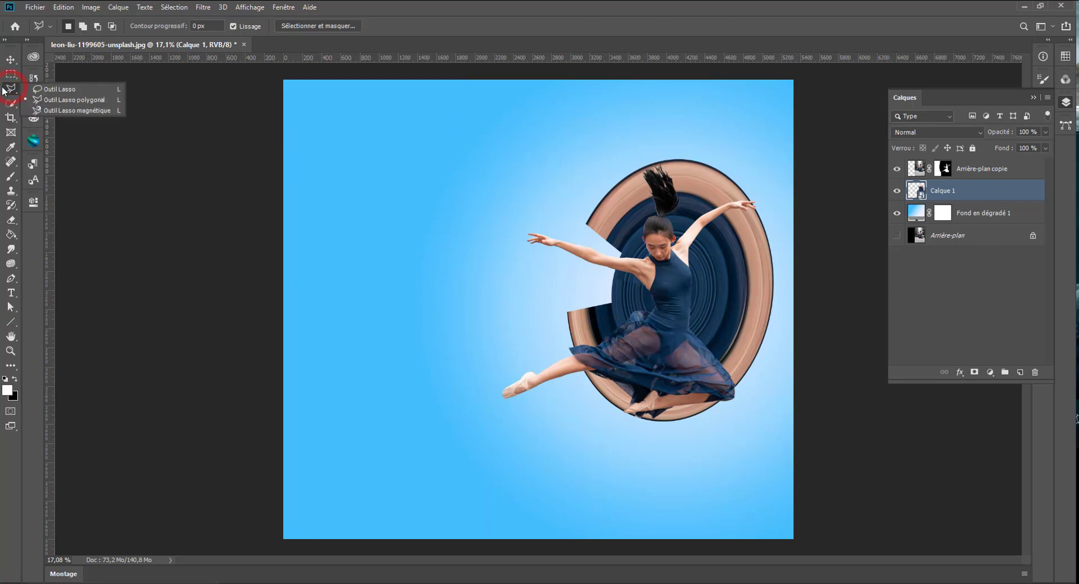
pyautogui.click(68, 100)
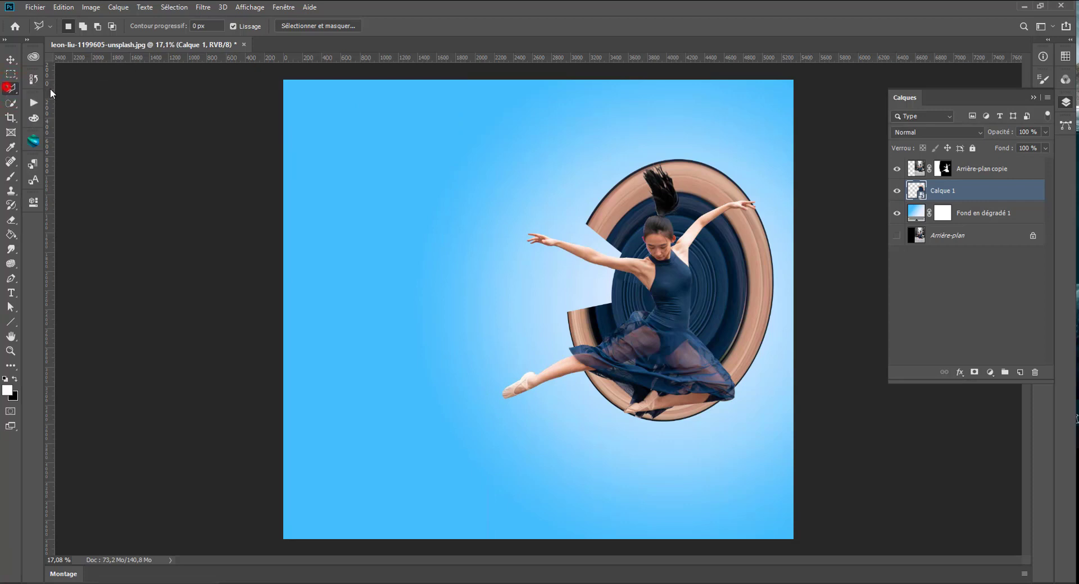
pyautogui.click(766, 174)
pyautogui.click(751, 203)
pyautogui.click(733, 208)
pyautogui.click(715, 215)
pyautogui.click(689, 239)
pyautogui.click(673, 253)
pyautogui.click(669, 320)
pyautogui.click(691, 373)
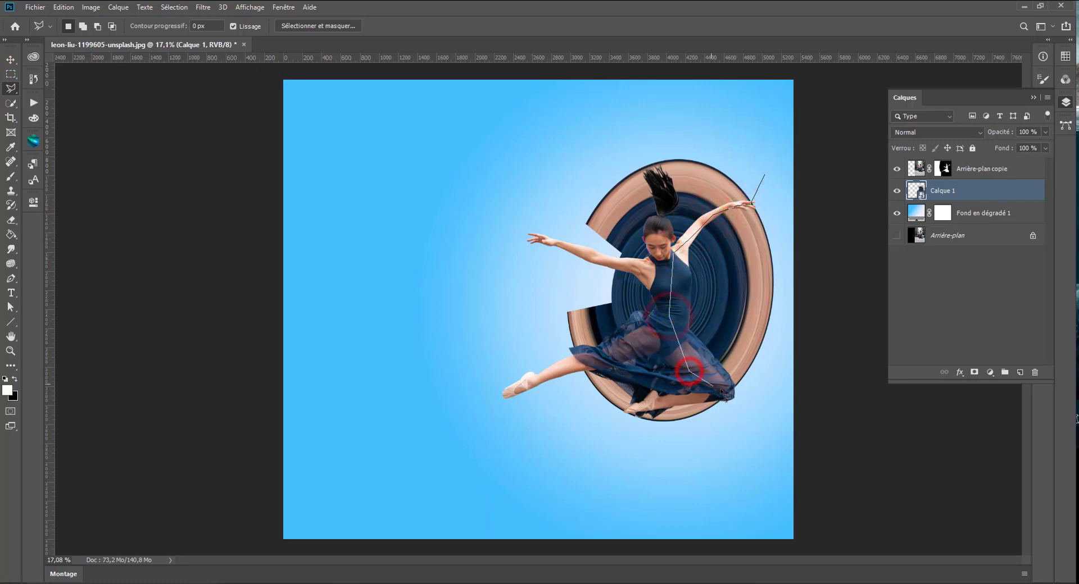
pyautogui.click(728, 394)
pyautogui.click(745, 415)
pyautogui.click(593, 485)
pyautogui.click(430, 442)
pyautogui.click(460, 165)
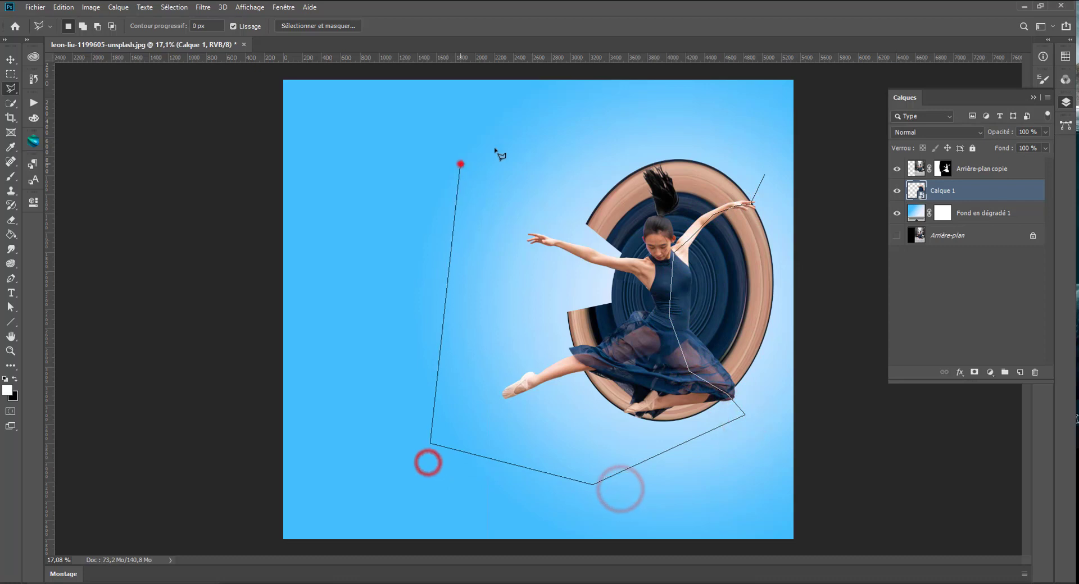
pyautogui.click(683, 99)
pyautogui.doubleClick(770, 134)
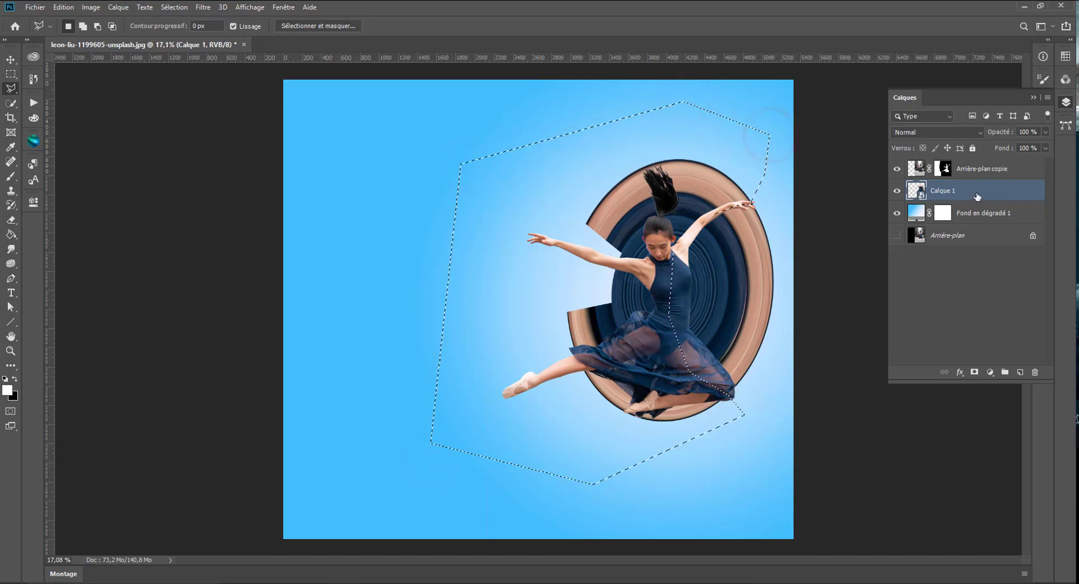
# Step: Add a layer mask to the disc from the selection and invert it, keeping only the part behind the dancer's back
pyautogui.click(975, 372)
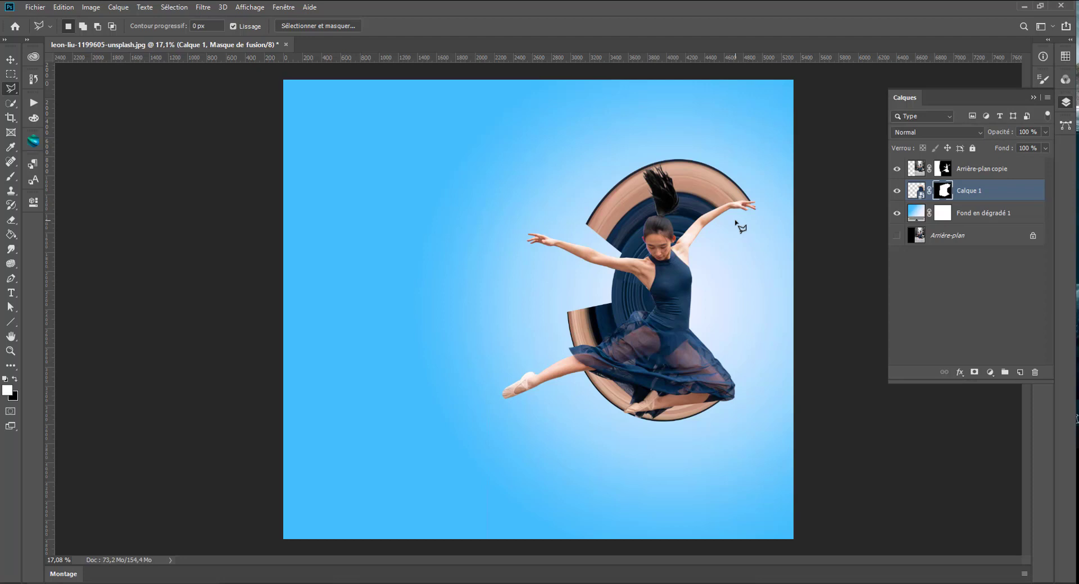
pyautogui.hotkey('ctrl', 'i')
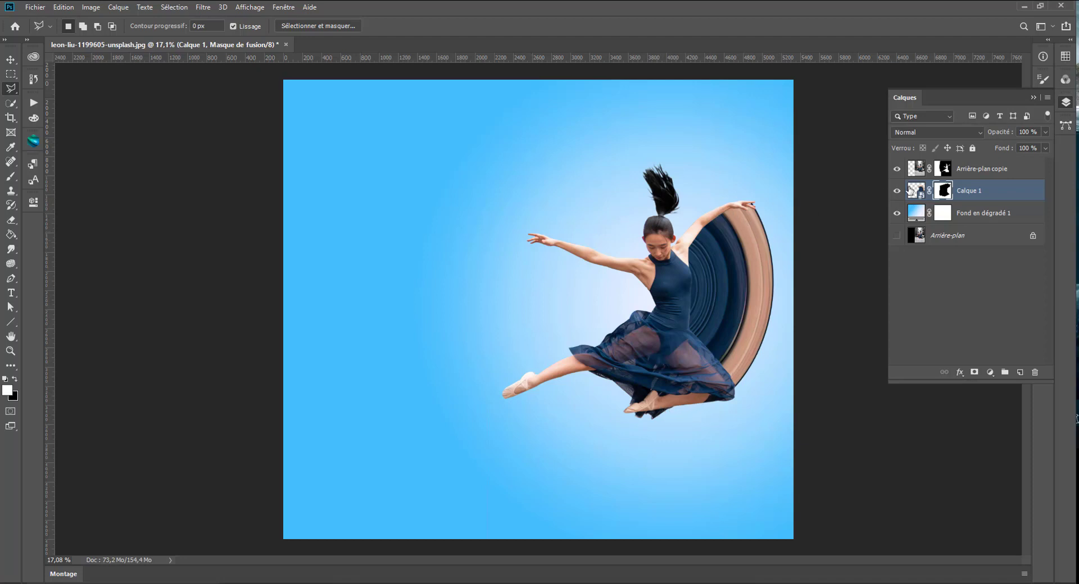
pyautogui.hotkey('ctrl', 'z')
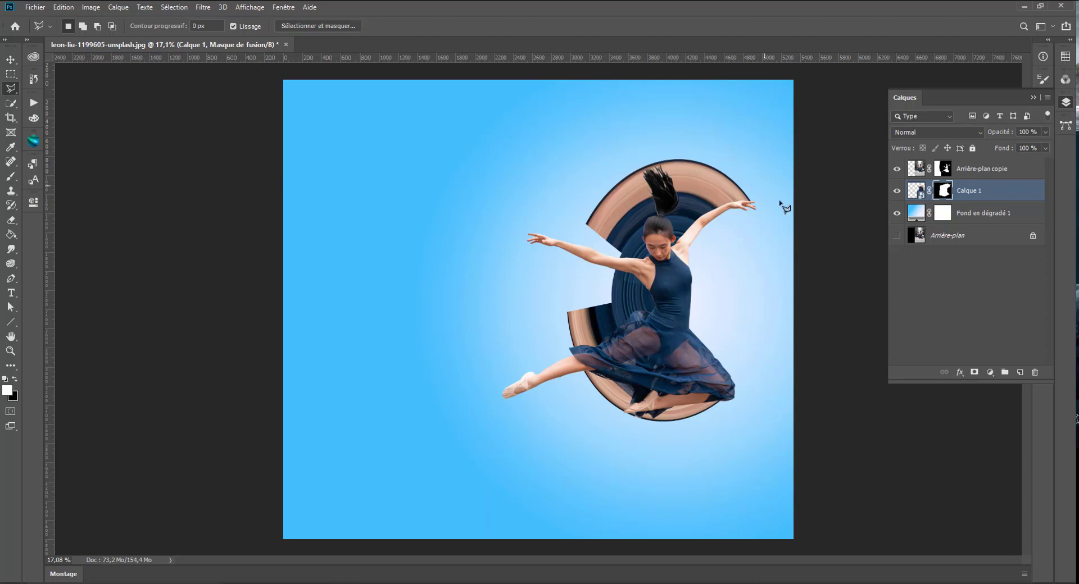
pyautogui.hotkey('ctrl', 'shift', 'z')
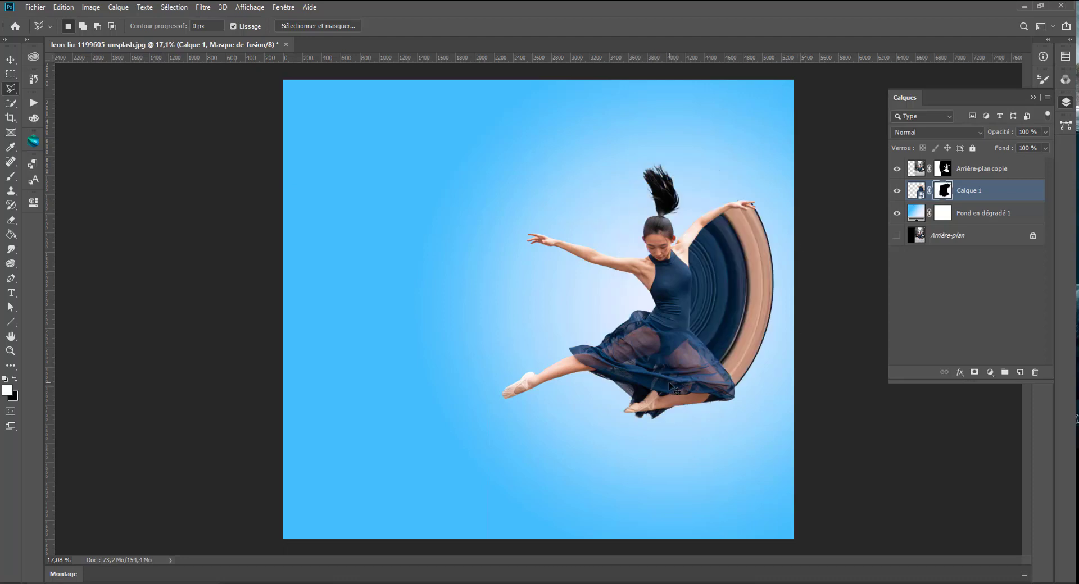
pyautogui.click(10, 59)
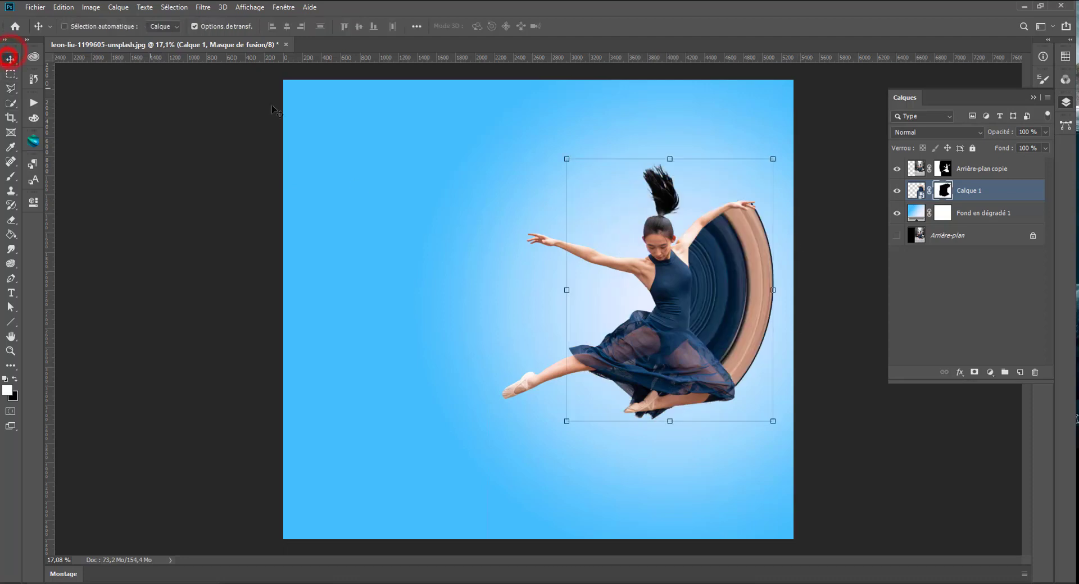
# Step: Add a Levels adjustment layer above the dancer layer and set its white input level to 240
pyautogui.click(983, 169)
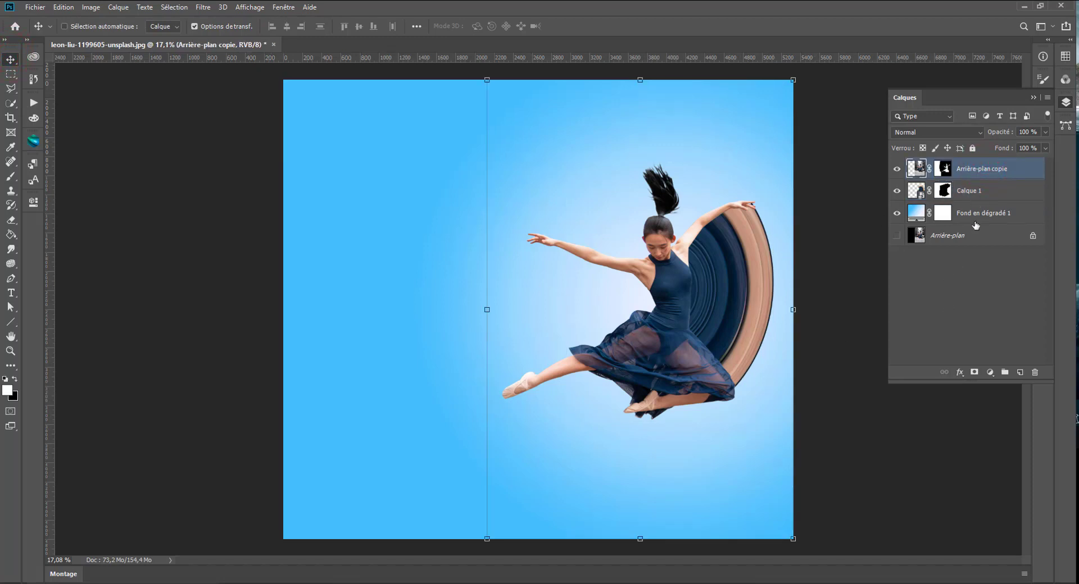
pyautogui.click(990, 373)
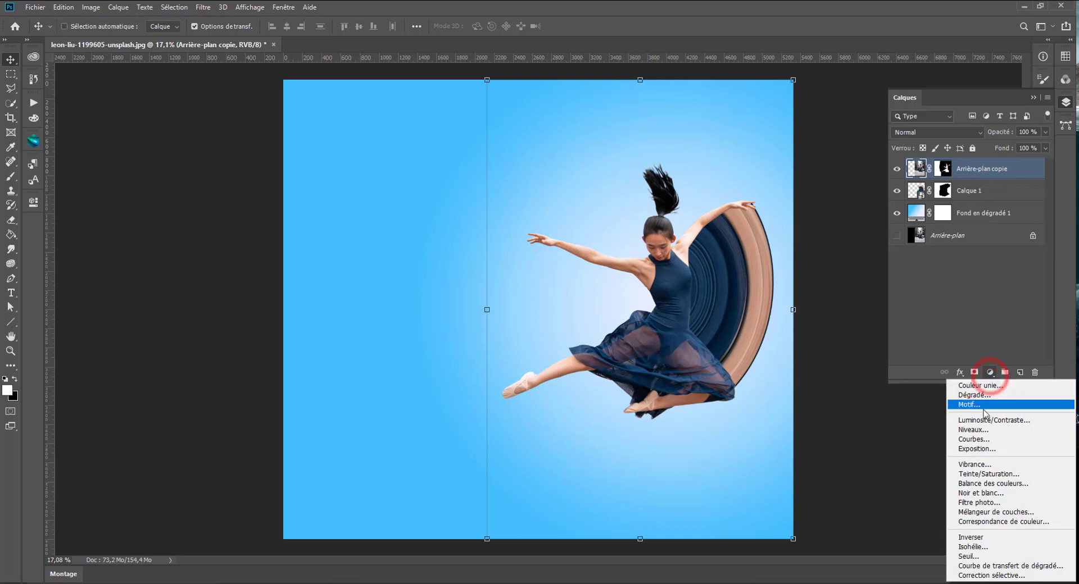
pyautogui.click(978, 430)
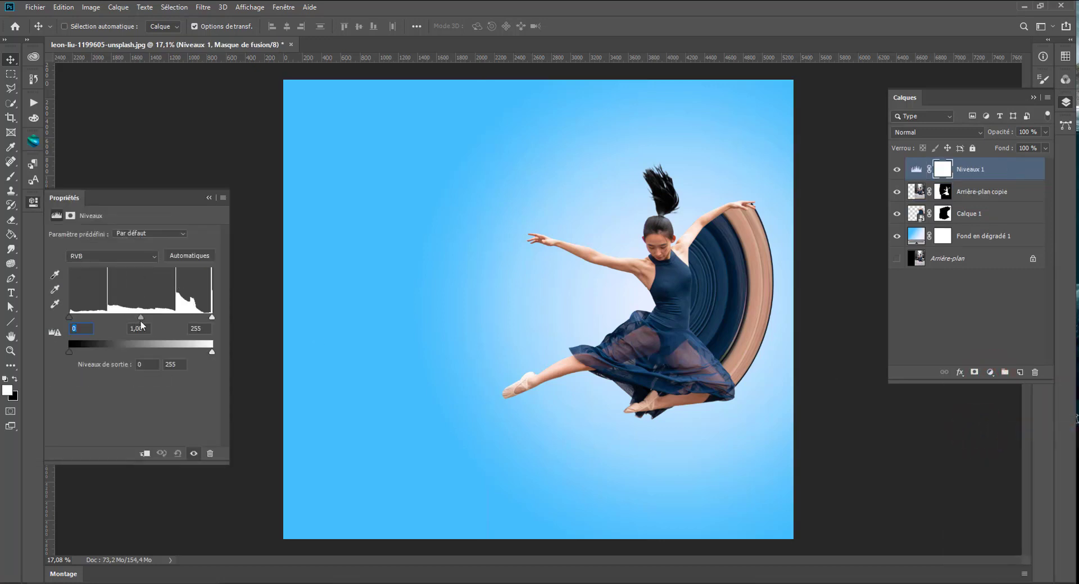
pyautogui.moveTo(140, 319); pyautogui.dragTo(140, 318)
pyautogui.moveTo(212, 322); pyautogui.dragTo(204, 317)
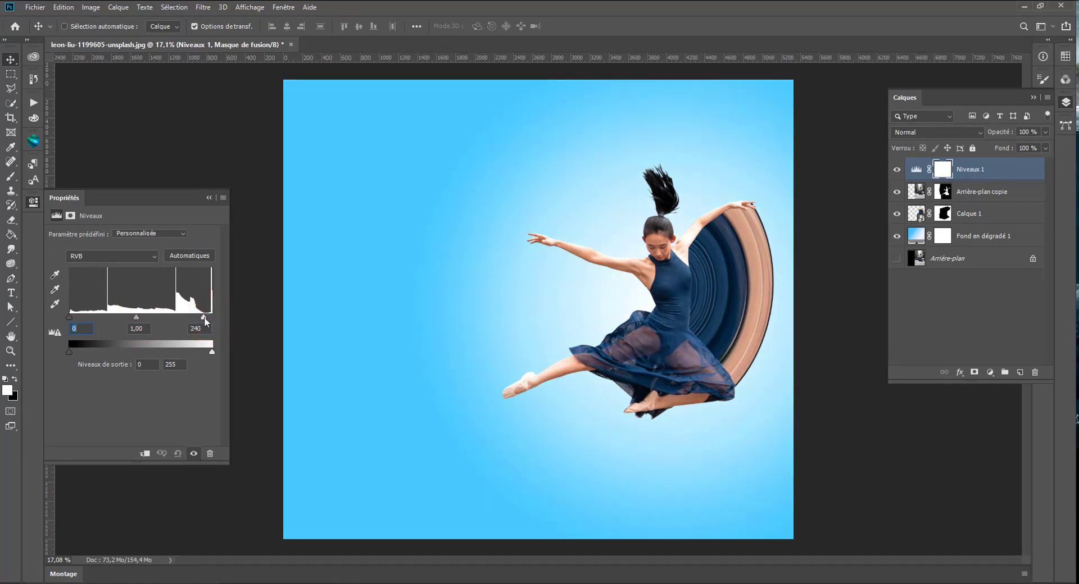
# Step: Group the dancer layer and the masked disc layer together beneath the Levels adjustment
pyautogui.click(991, 196)
pyautogui.click(965, 213)
pyautogui.keyDown('shift'); pyautogui.click(988, 193); pyautogui.keyUp('shift')
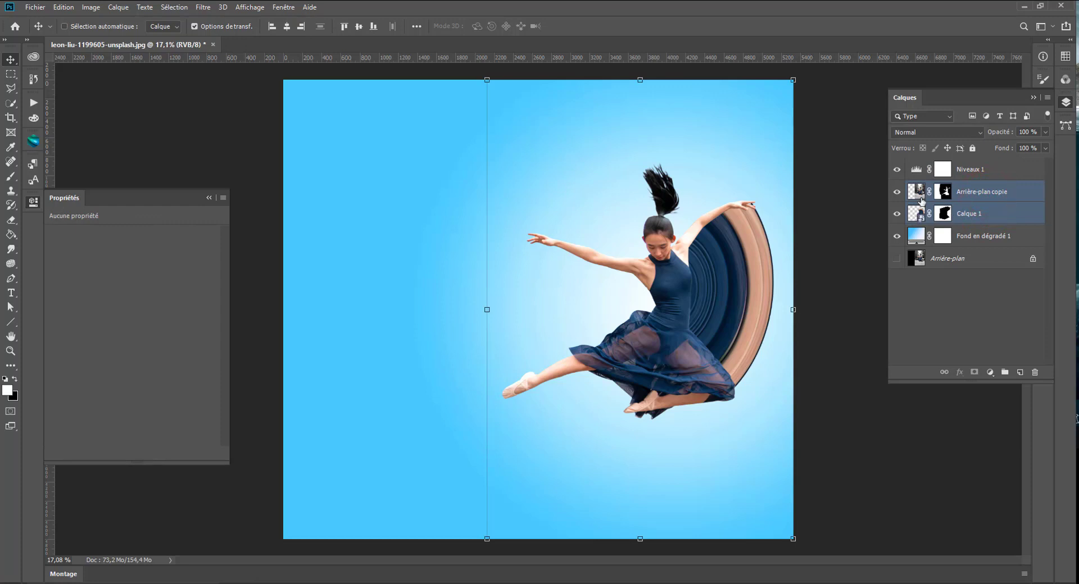
pyautogui.hotkey('ctrl', 'g')
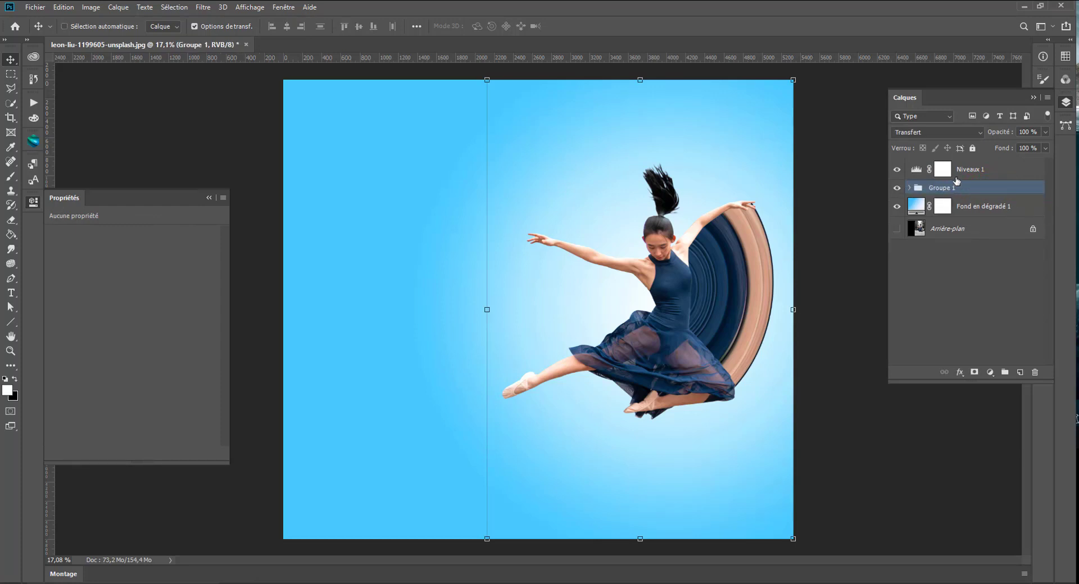
# Step: Clip the Levels adjustment to the group below it and rename that group perso
pyautogui.click(982, 171)
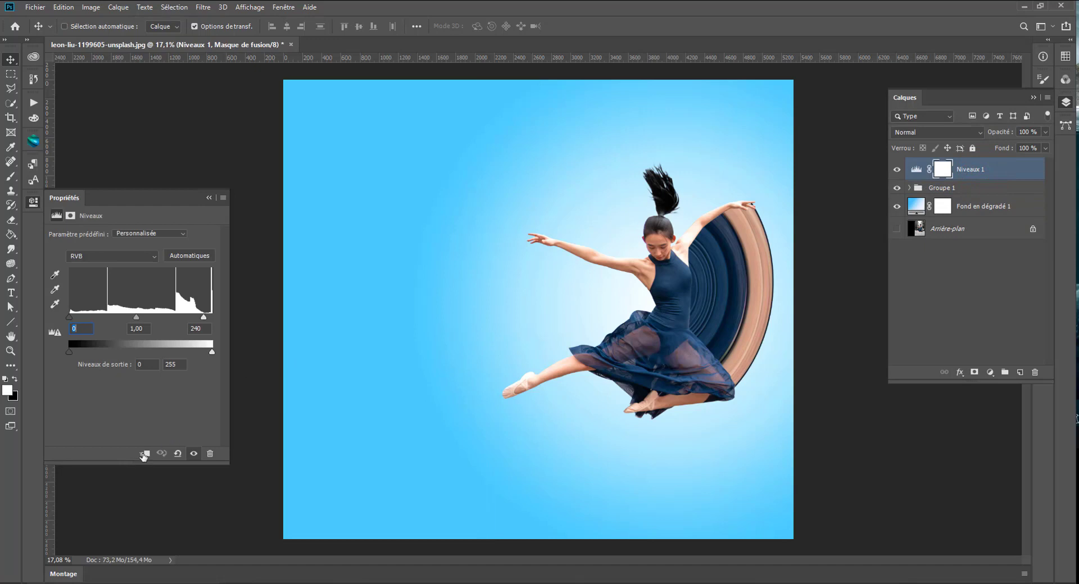
pyautogui.click(145, 455)
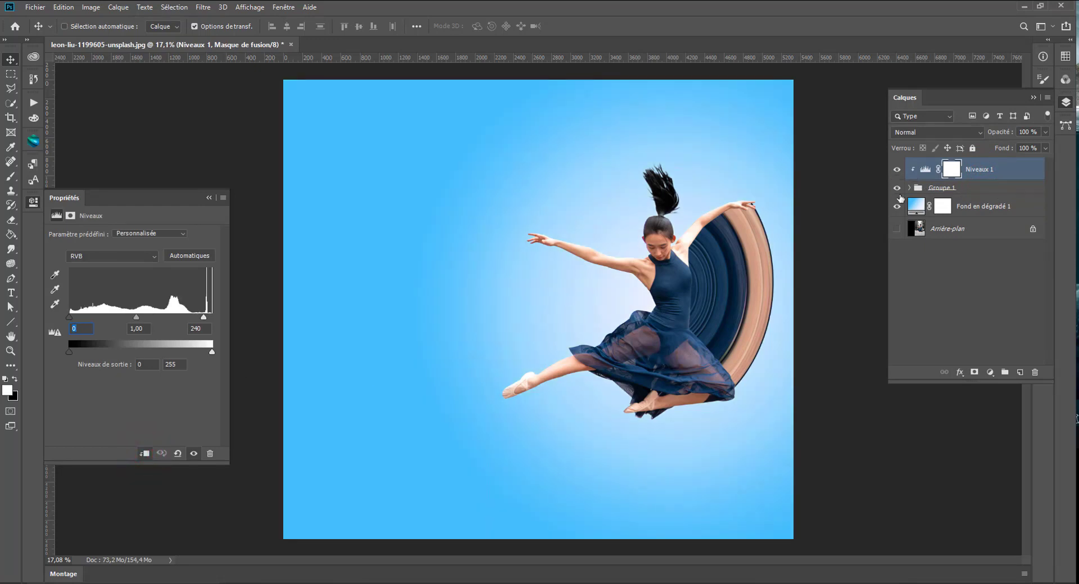
pyautogui.doubleClick(941, 189)
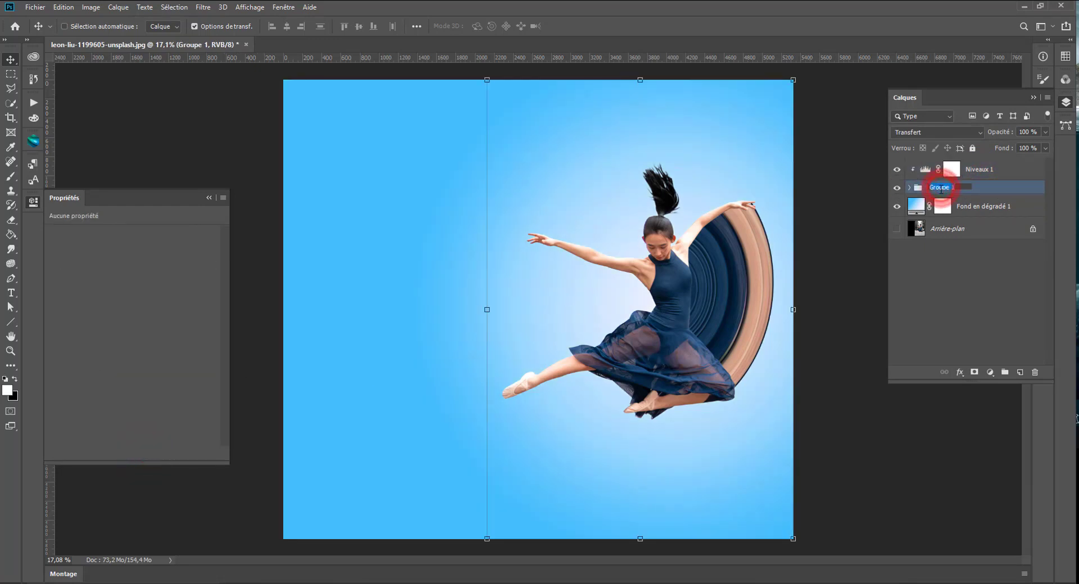
pyautogui.press('Return')
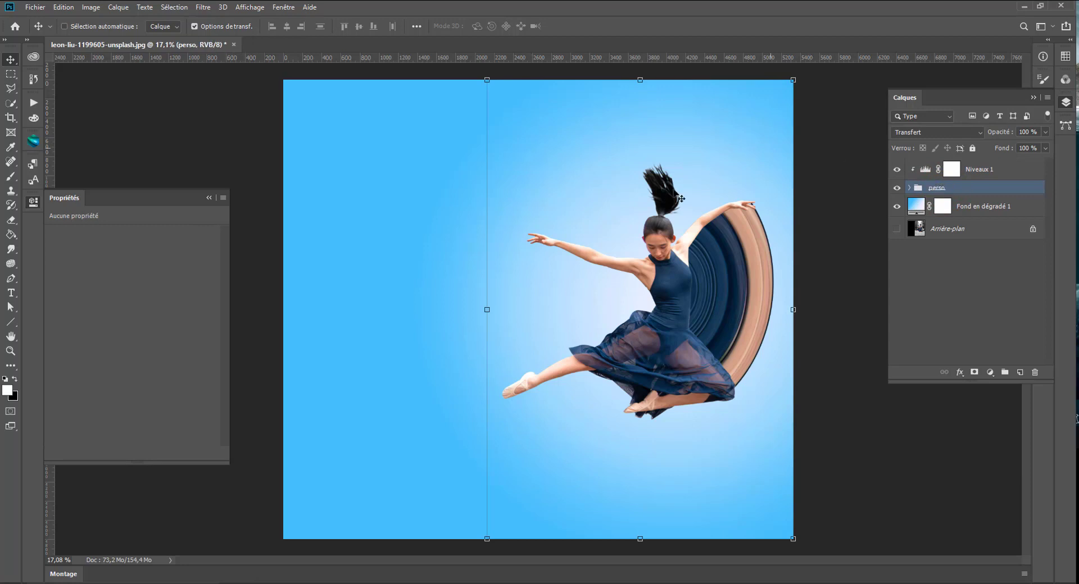
# Step: Set the clipped Levels adjustment's input values to 9 for black, 1,13 for midtones and 215 for white
pyautogui.click(945, 169)
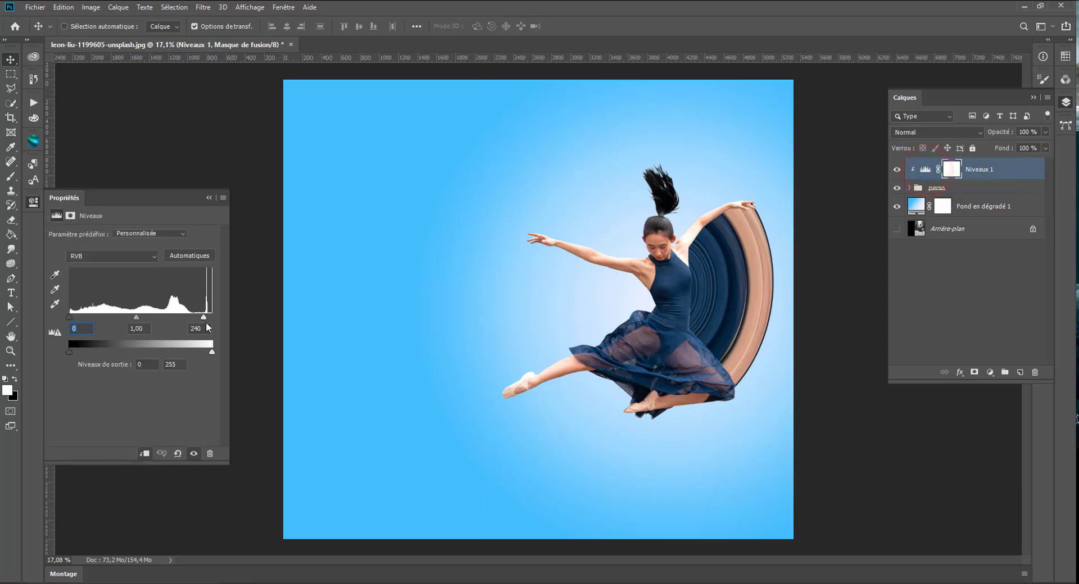
pyautogui.moveTo(204, 318)
pyautogui.mouseDown()
pyautogui.moveTo(131, 318)
pyautogui.moveTo(188, 317)
pyautogui.mouseUp()
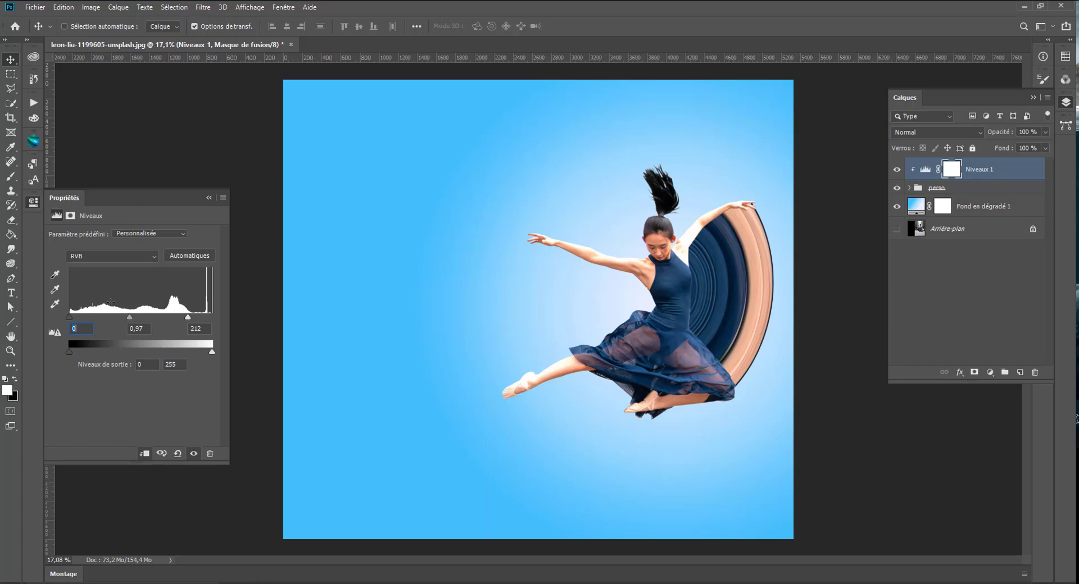
pyautogui.moveTo(188, 317); pyautogui.dragTo(186, 317)
pyautogui.moveTo(186, 317); pyautogui.dragTo(190, 316)
pyautogui.moveTo(70, 318); pyautogui.dragTo(74, 324)
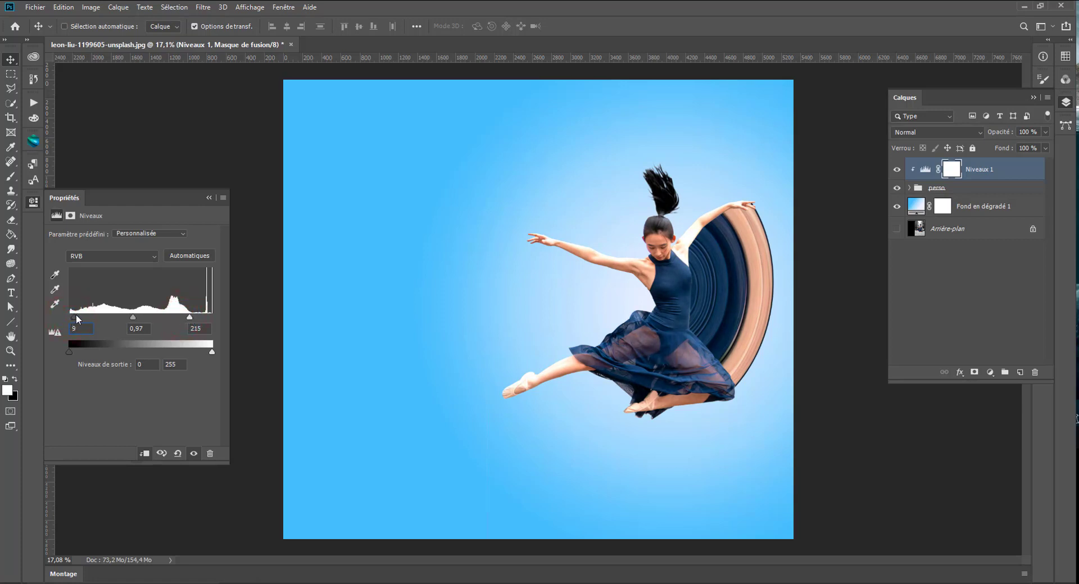
pyautogui.moveTo(133, 318)
pyautogui.mouseDown()
pyautogui.moveTo(114, 315)
pyautogui.moveTo(139, 316)
pyautogui.moveTo(127, 318)
pyautogui.mouseUp()
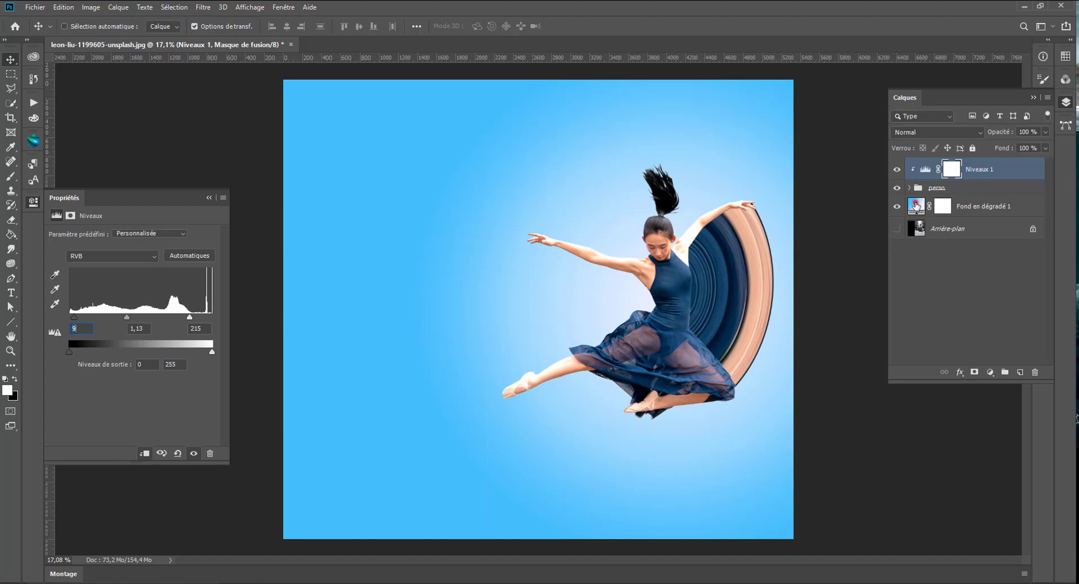
# Step: Change the background gradient fill's blue colour stop to a soft salmon orange after trying cyan, green, yellow and pink hues
pyautogui.doubleClick(916, 206)
pyautogui.click(406, 141)
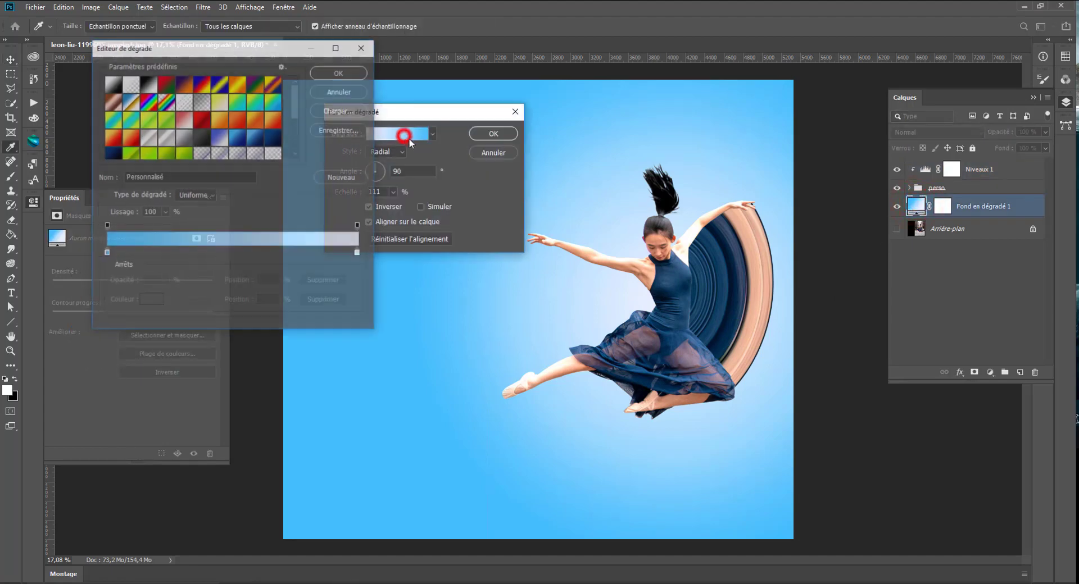
pyautogui.click(106, 255)
pyautogui.doubleClick(106, 255)
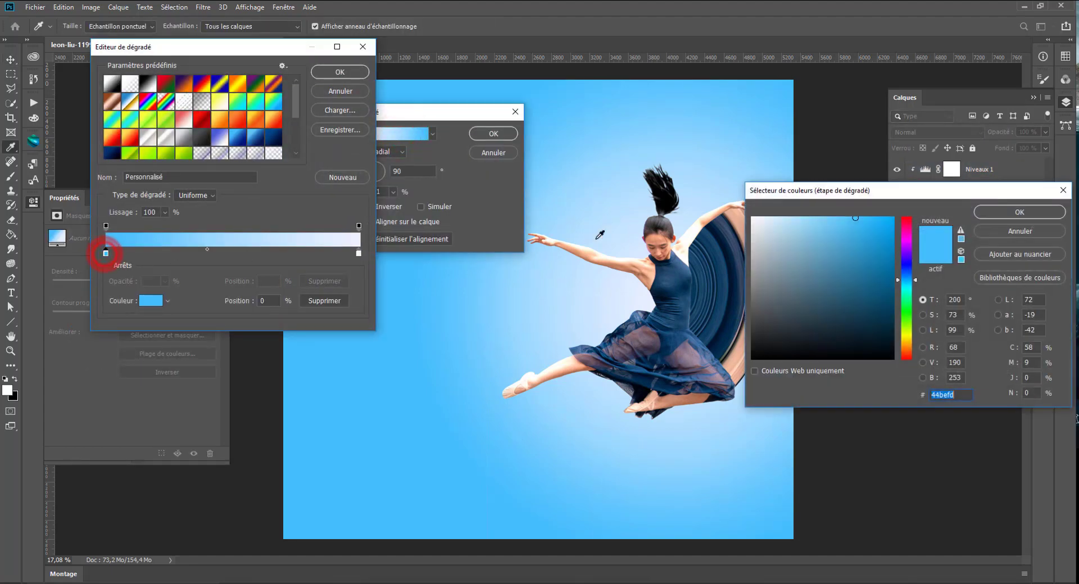
pyautogui.moveTo(842, 222); pyautogui.dragTo(817, 220)
pyautogui.click(904, 289)
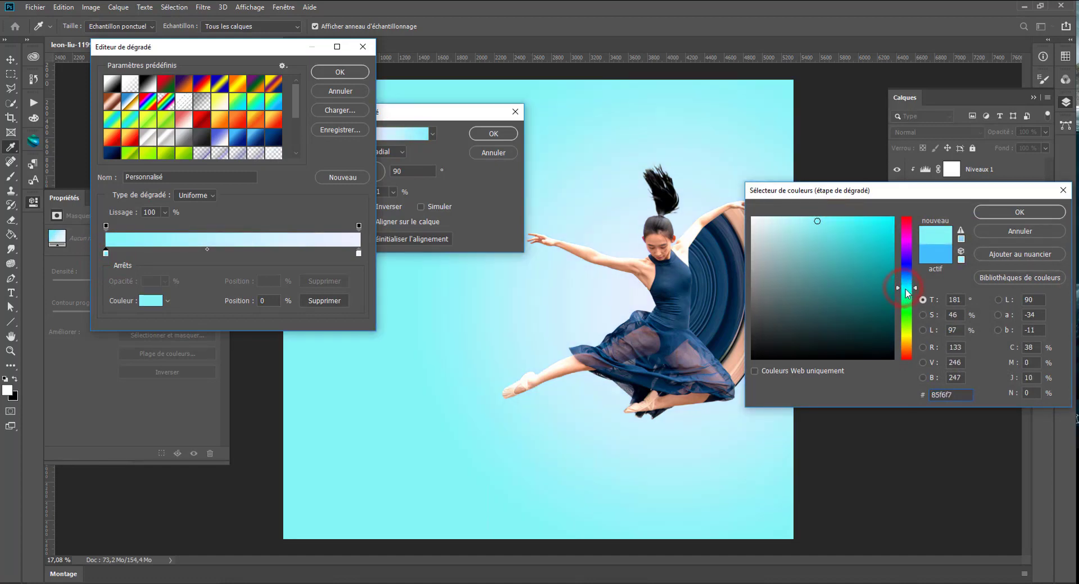
pyautogui.click(905, 299)
pyautogui.click(905, 336)
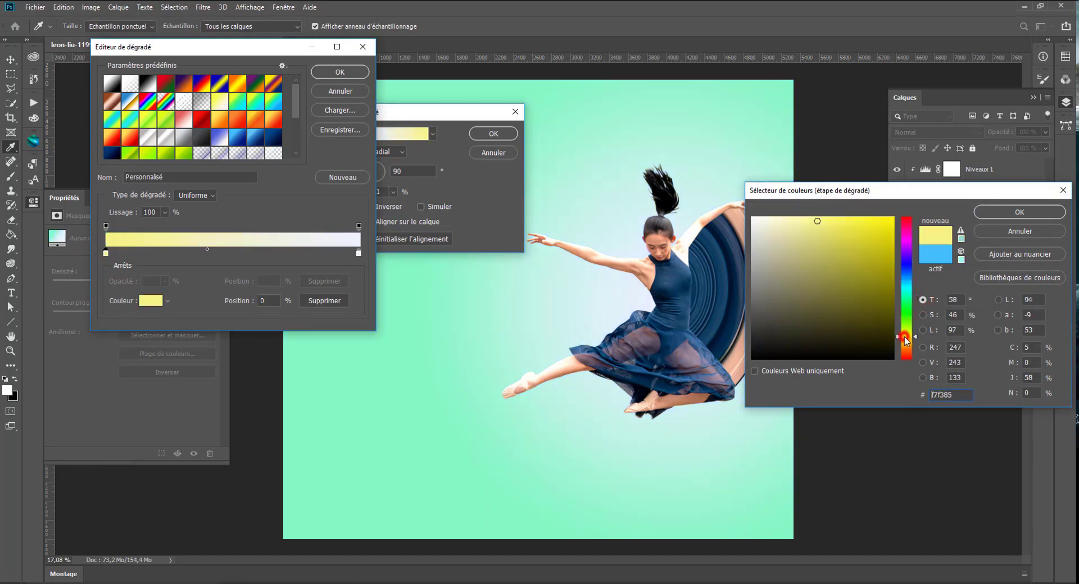
pyautogui.click(906, 351)
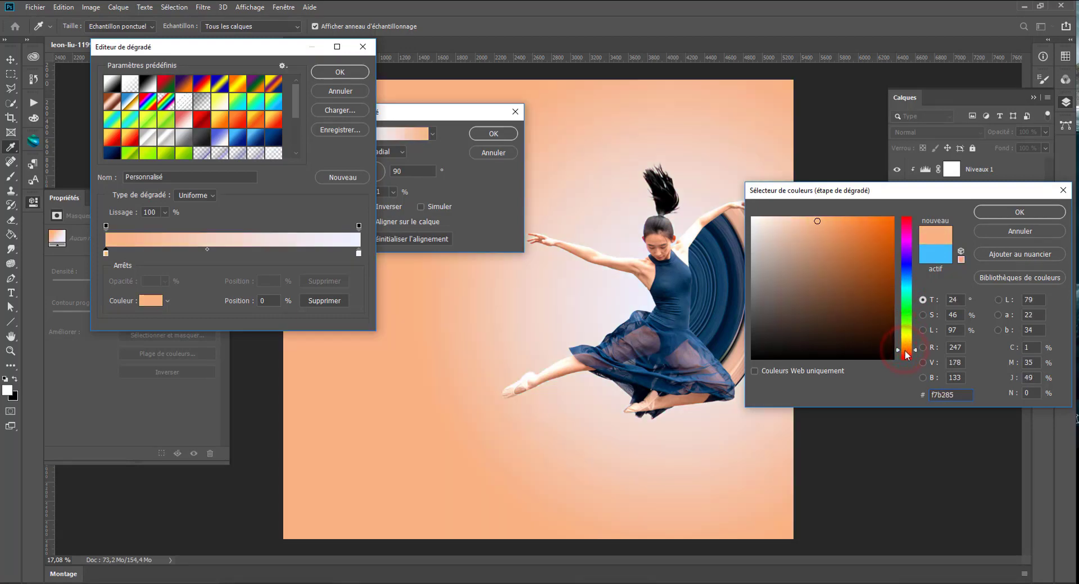
pyautogui.click(906, 354)
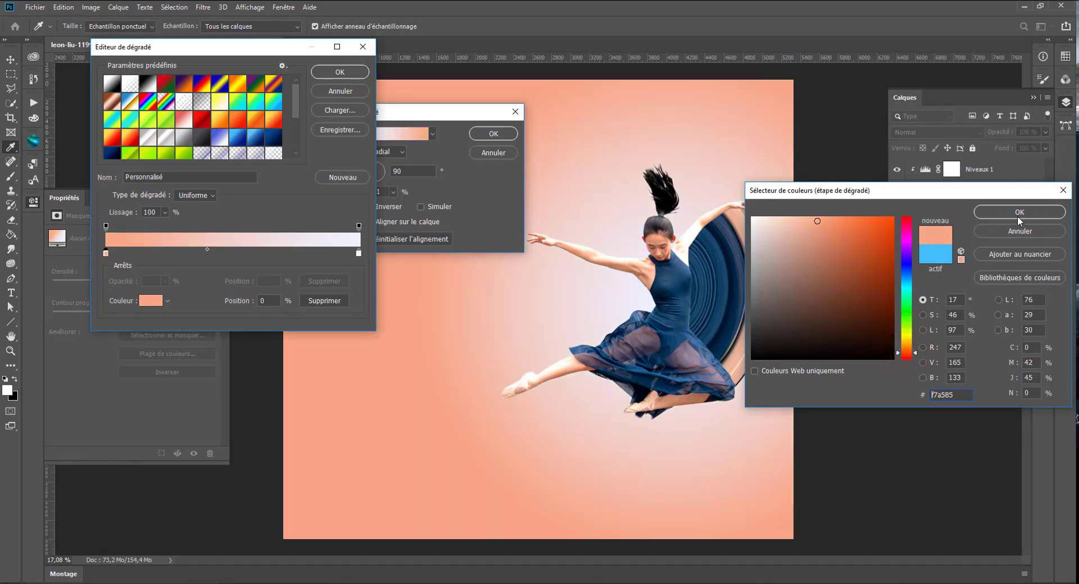
pyautogui.click(908, 240)
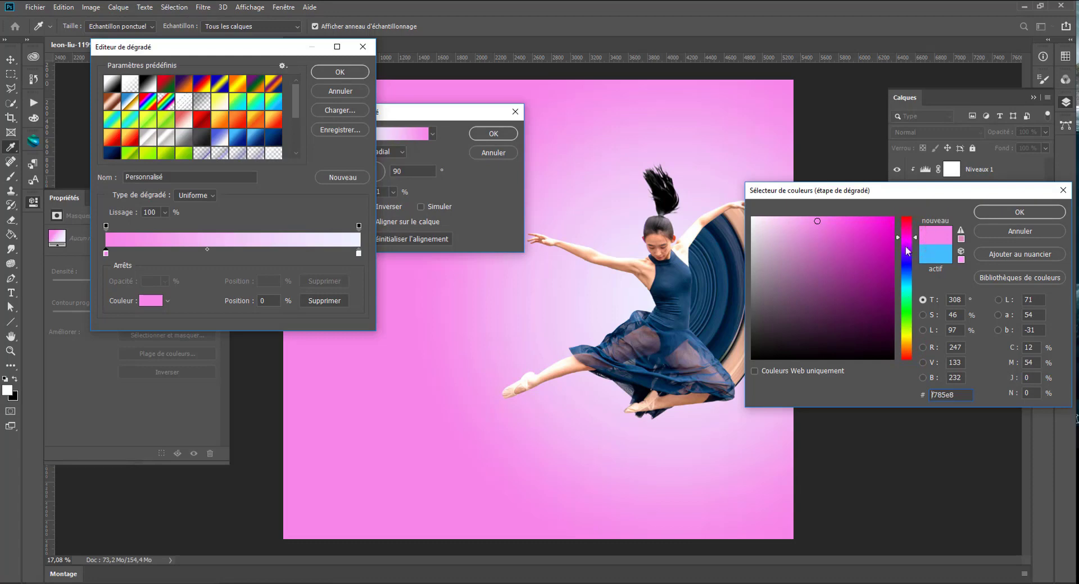
pyautogui.click(906, 222)
pyautogui.click(906, 352)
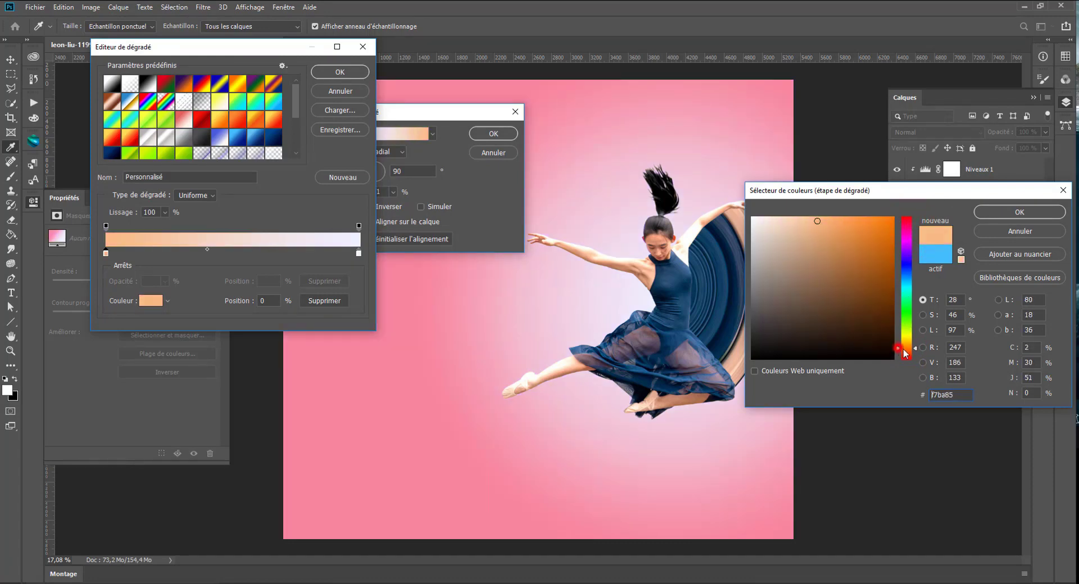
pyautogui.click(994, 215)
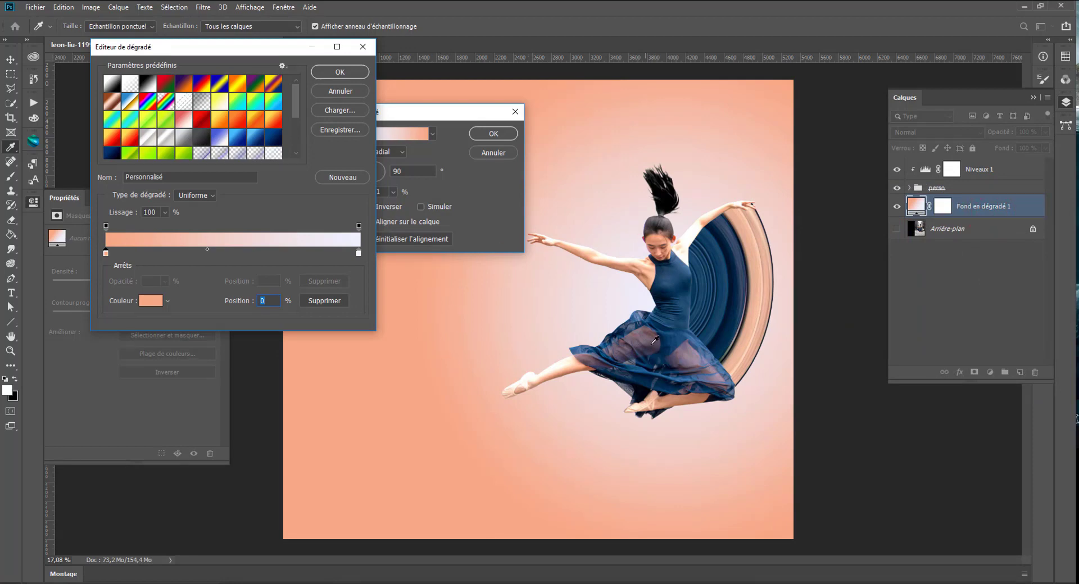
pyautogui.click(339, 71)
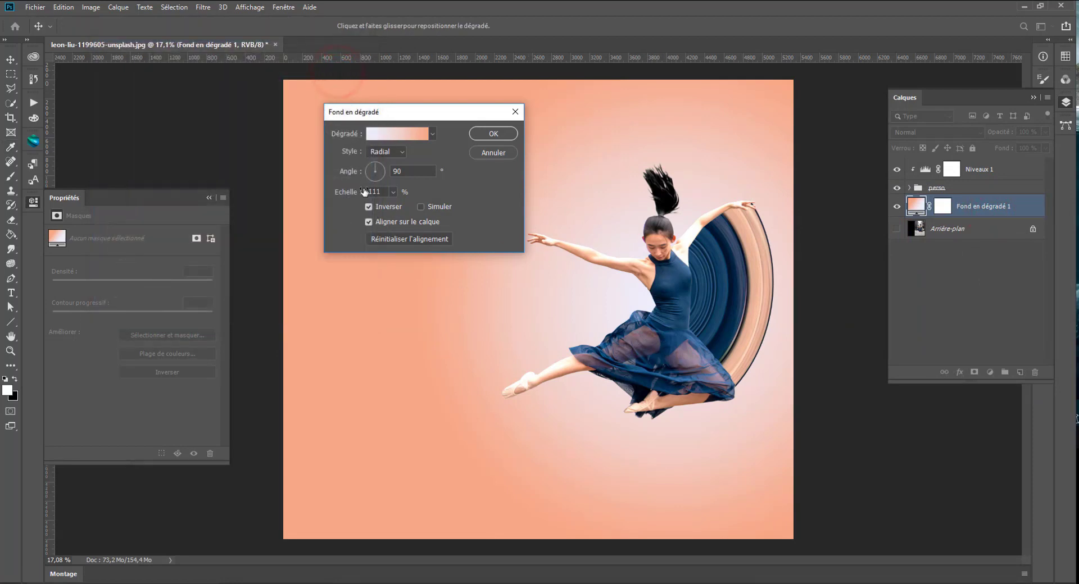
# Step: Increase the radial gradient's scale slightly to widen the light glow behind the dancer and apply the fill
pyautogui.click(393, 192)
pyautogui.moveTo(388, 206); pyautogui.dragTo(393, 205)
pyautogui.click(479, 135)
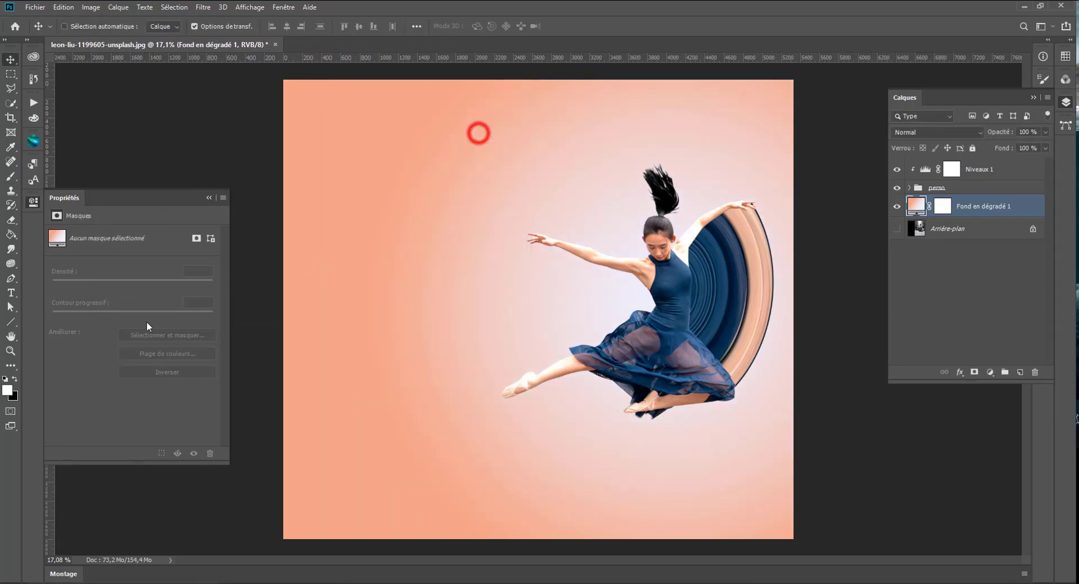
# Step: Crop the canvas from above and below the dancer into a wide landscape format, keeping the full width
pyautogui.click(11, 118)
pyautogui.moveTo(538, 81); pyautogui.dragTo(535, 79)
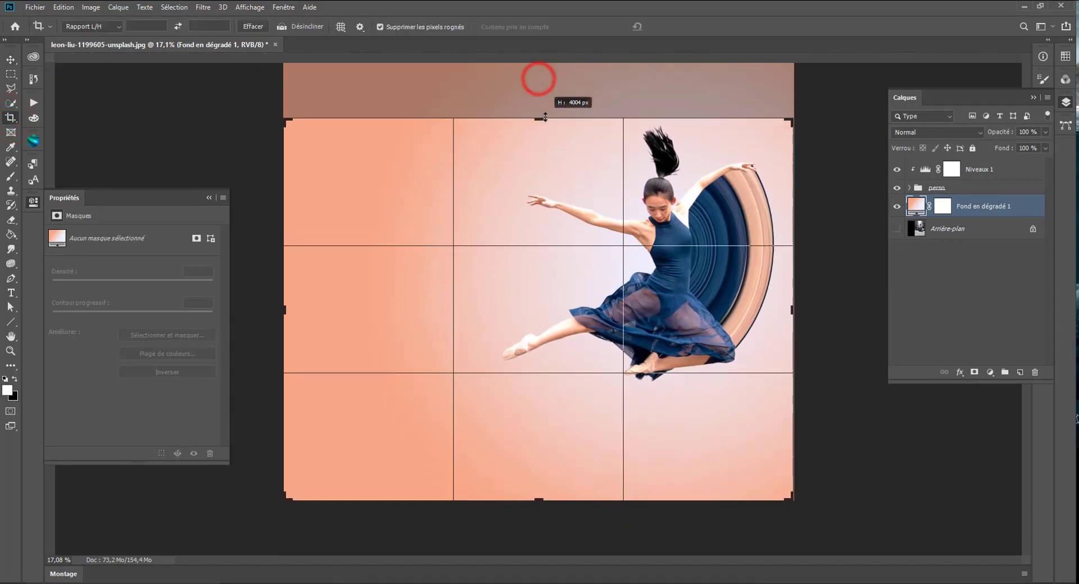
pyautogui.moveTo(537, 498); pyautogui.dragTo(540, 449)
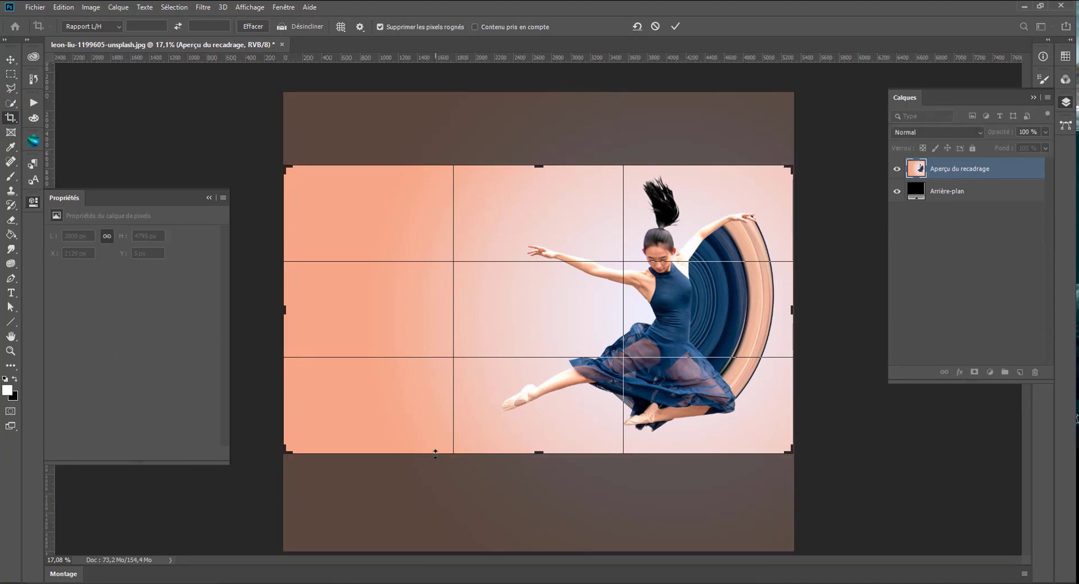
pyautogui.press('Return')
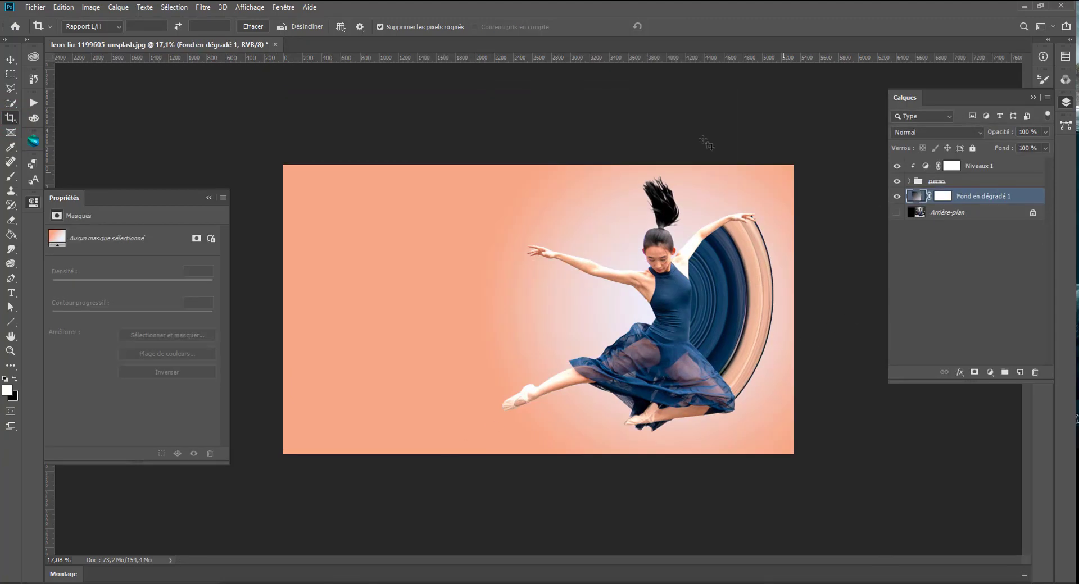